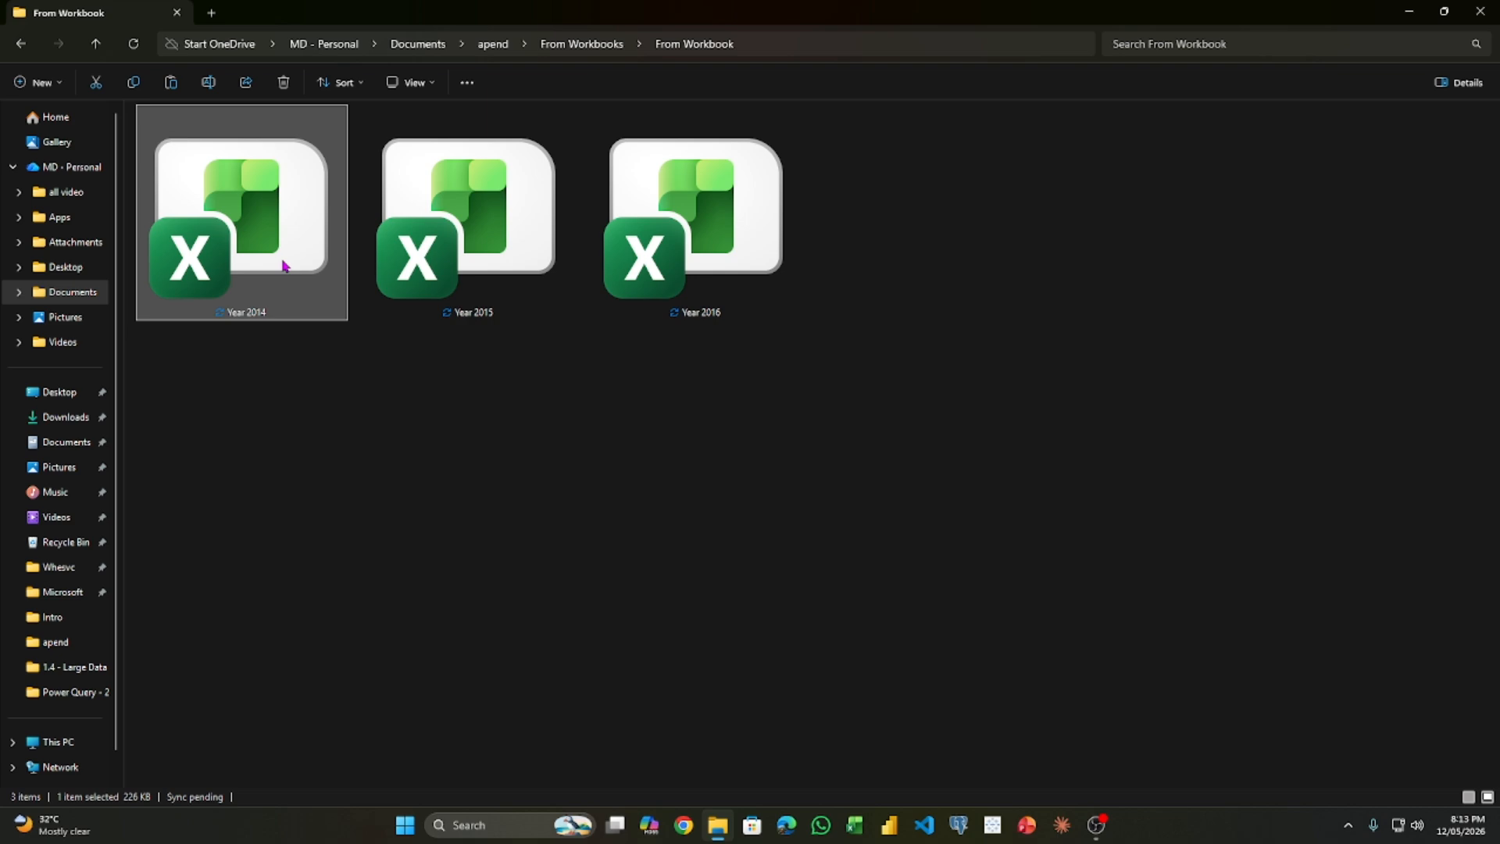
Step: Open the Year 2014 workbook, look through its order data from the first column on, and close it
double_click(282, 266)
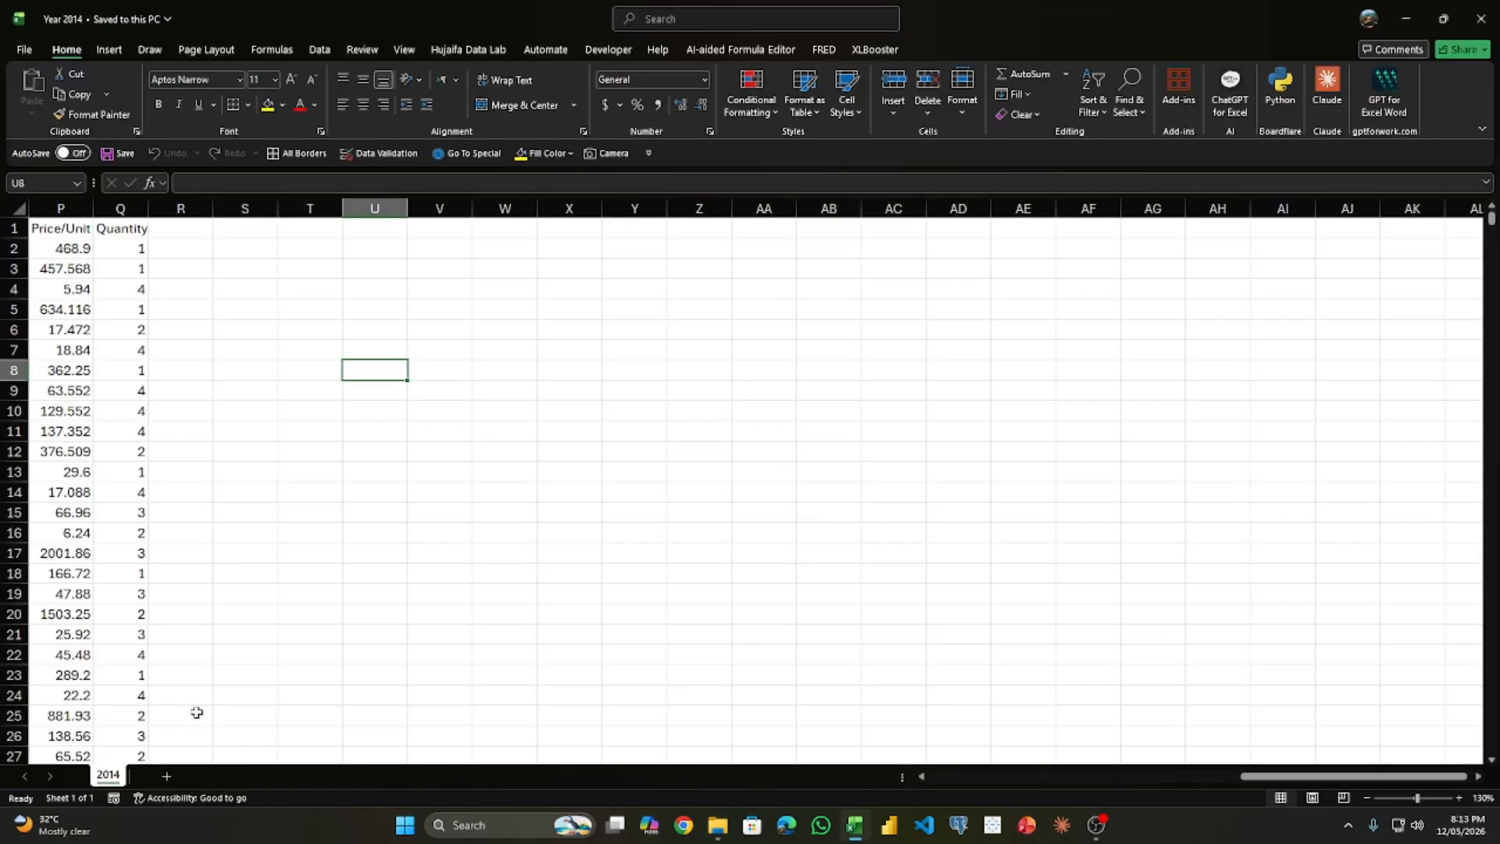
drag(1301, 776, 658, 791)
ctrl+scroll(217, 316, down, 2)
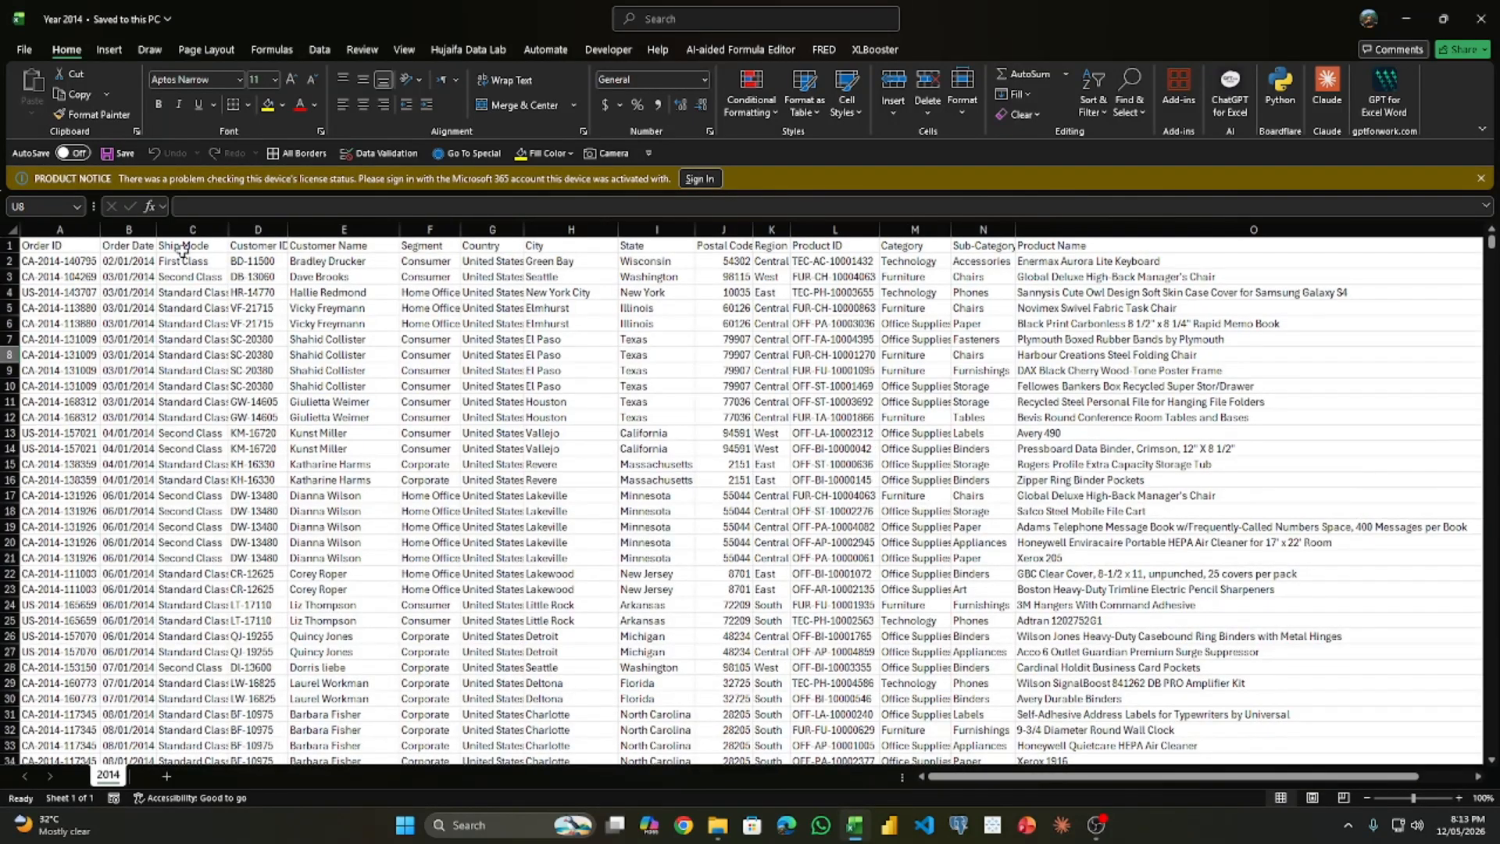
click(1481, 178)
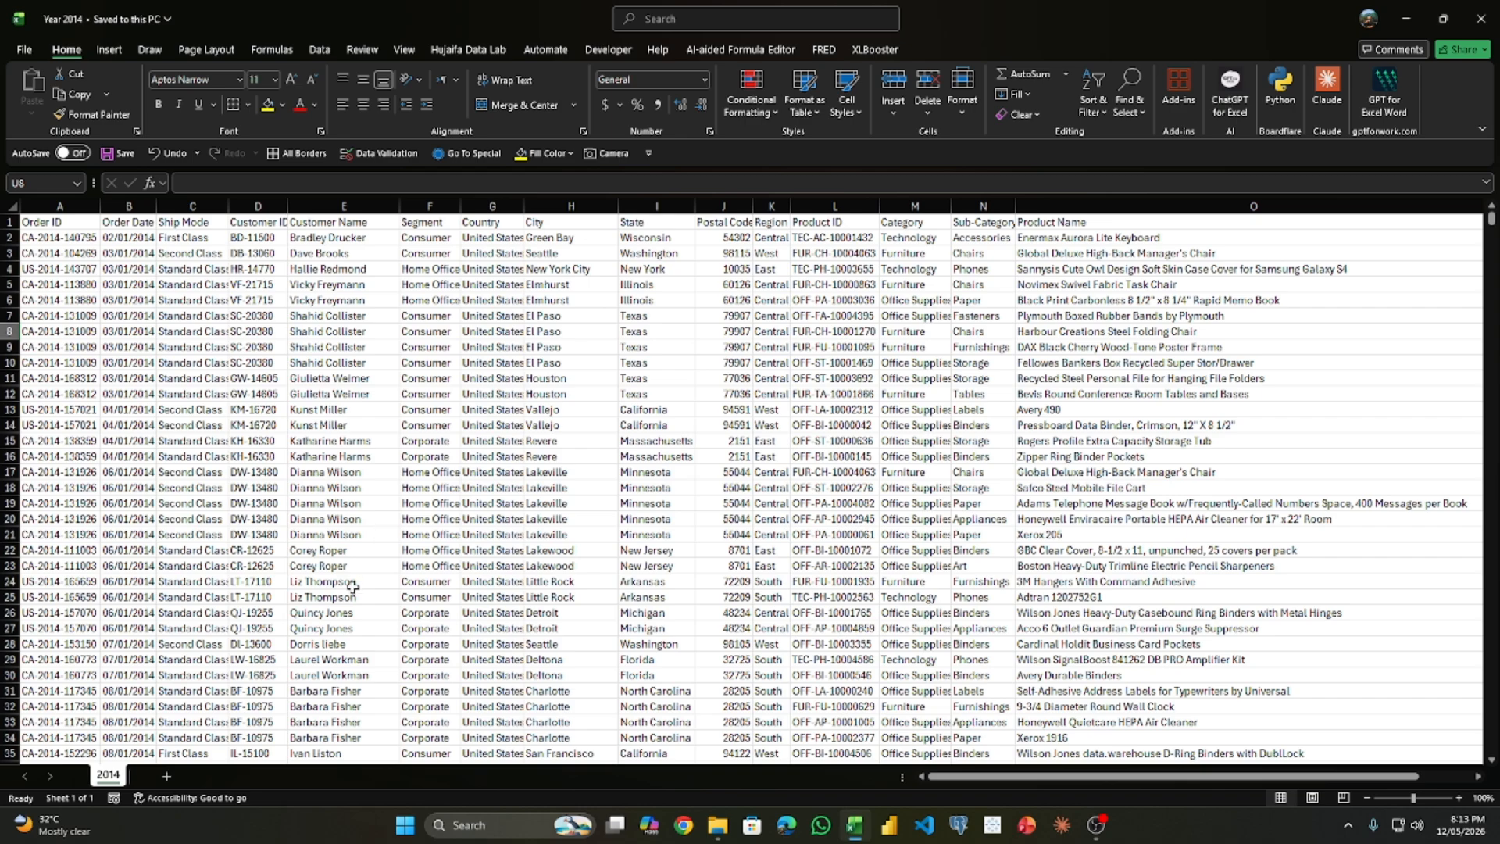
scroll(354, 593, down, 6)
scroll(313, 585, up, 4)
scroll(204, 568, up, 2)
click(1480, 18)
Step: Open the Year 2015 workbook and examine its order data
double_click(526, 222)
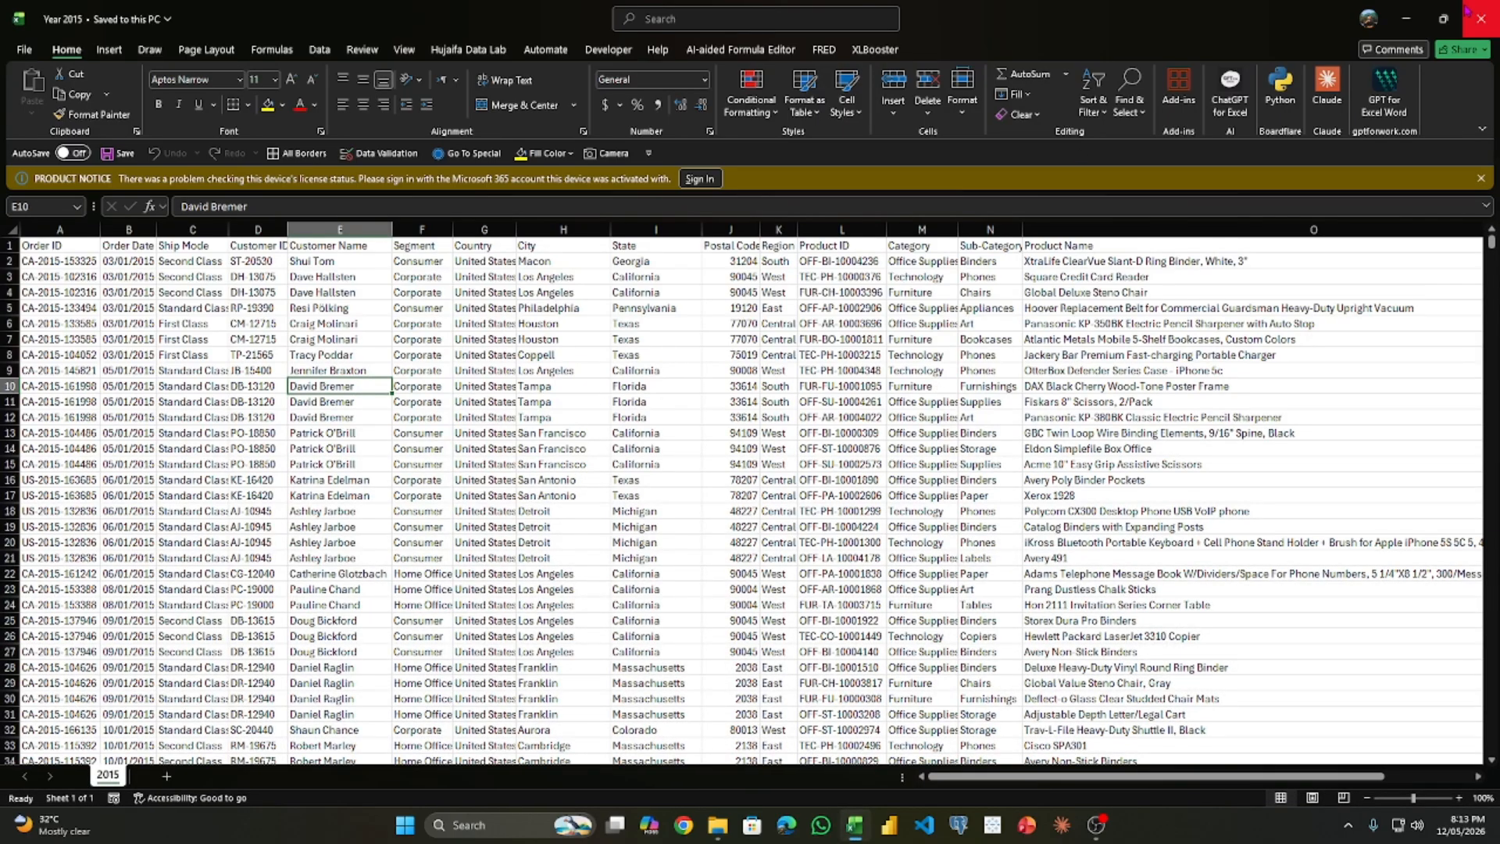
click(352, 448)
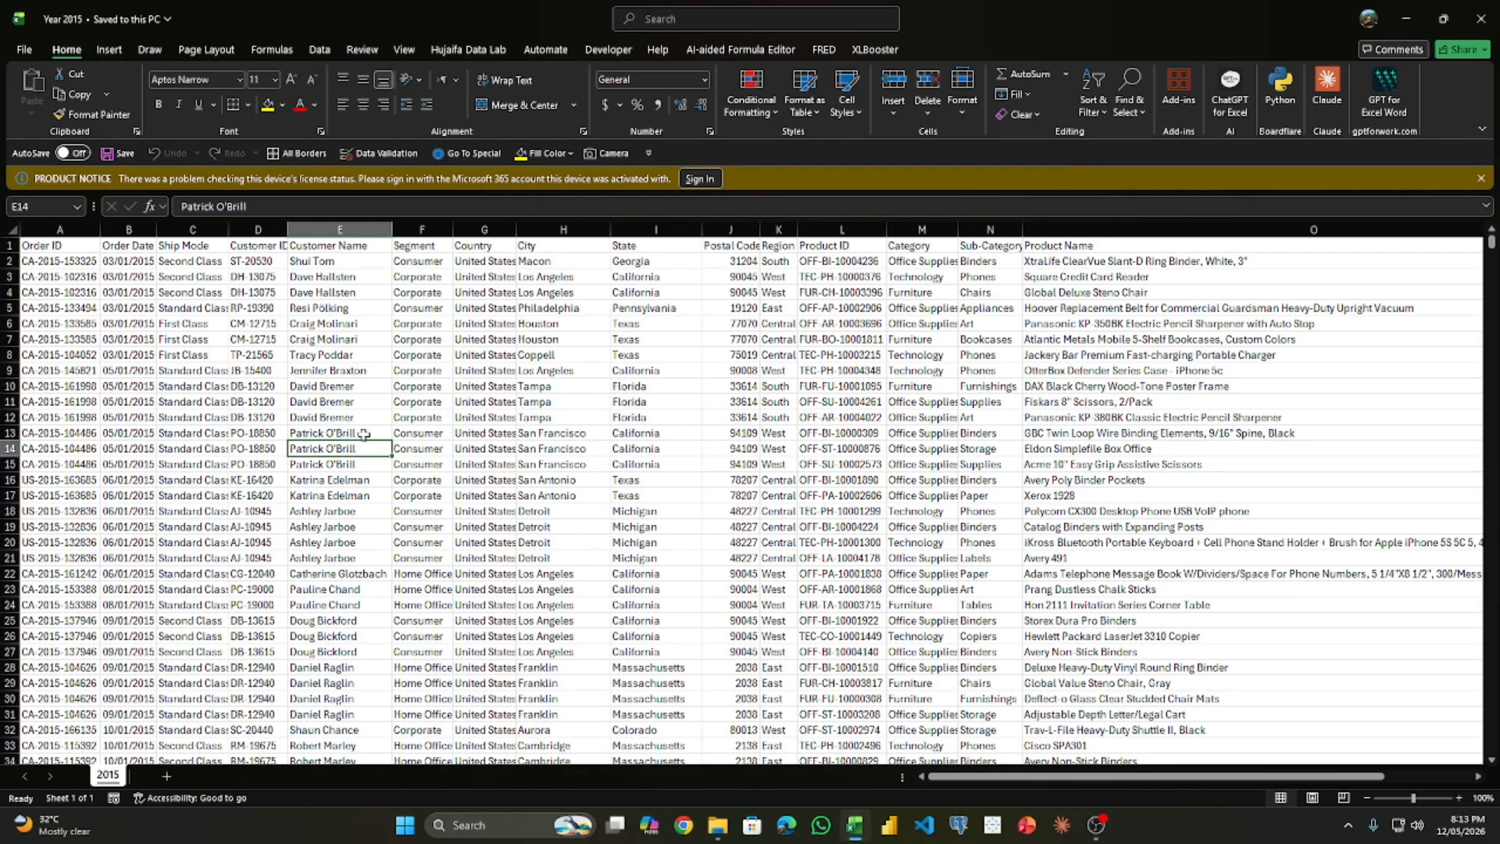
Step: Create a new blank workbook and close the Year 2015 workbook, leaving the blank one maximized
key(ctrl+n)
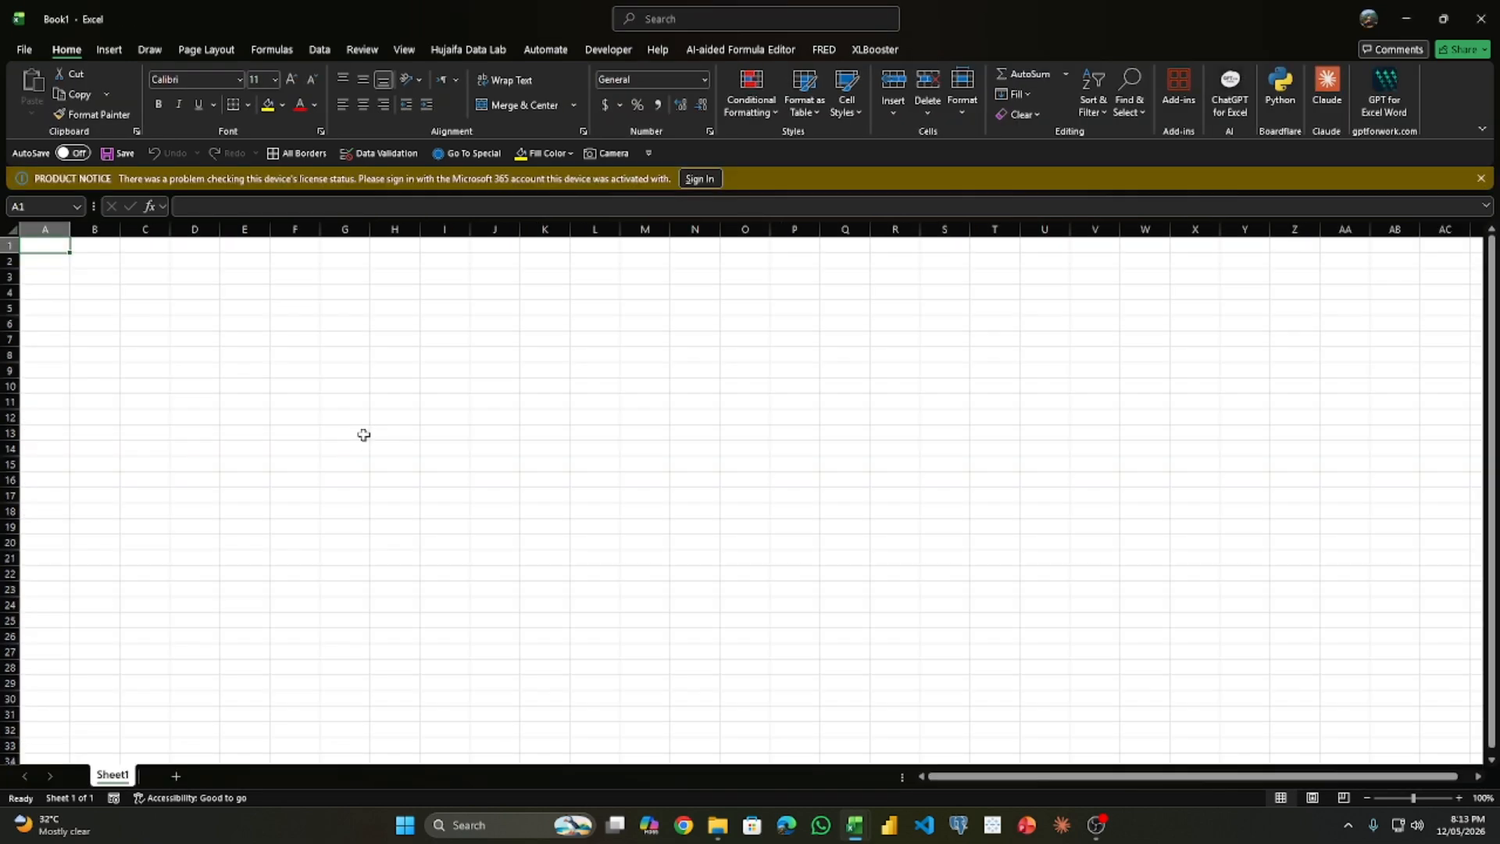
click(1480, 178)
click(1443, 19)
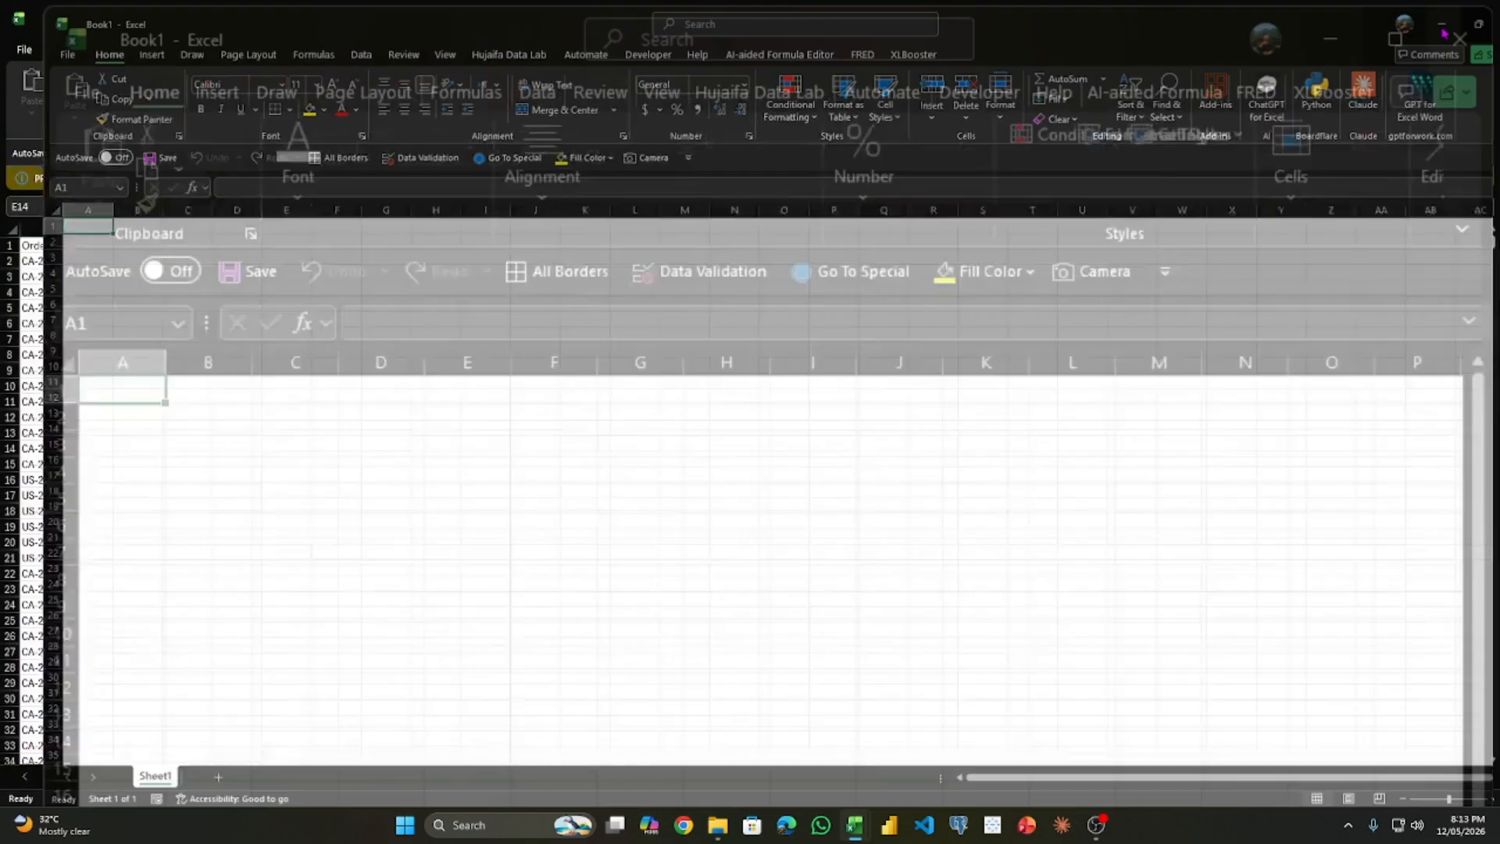
click(1480, 11)
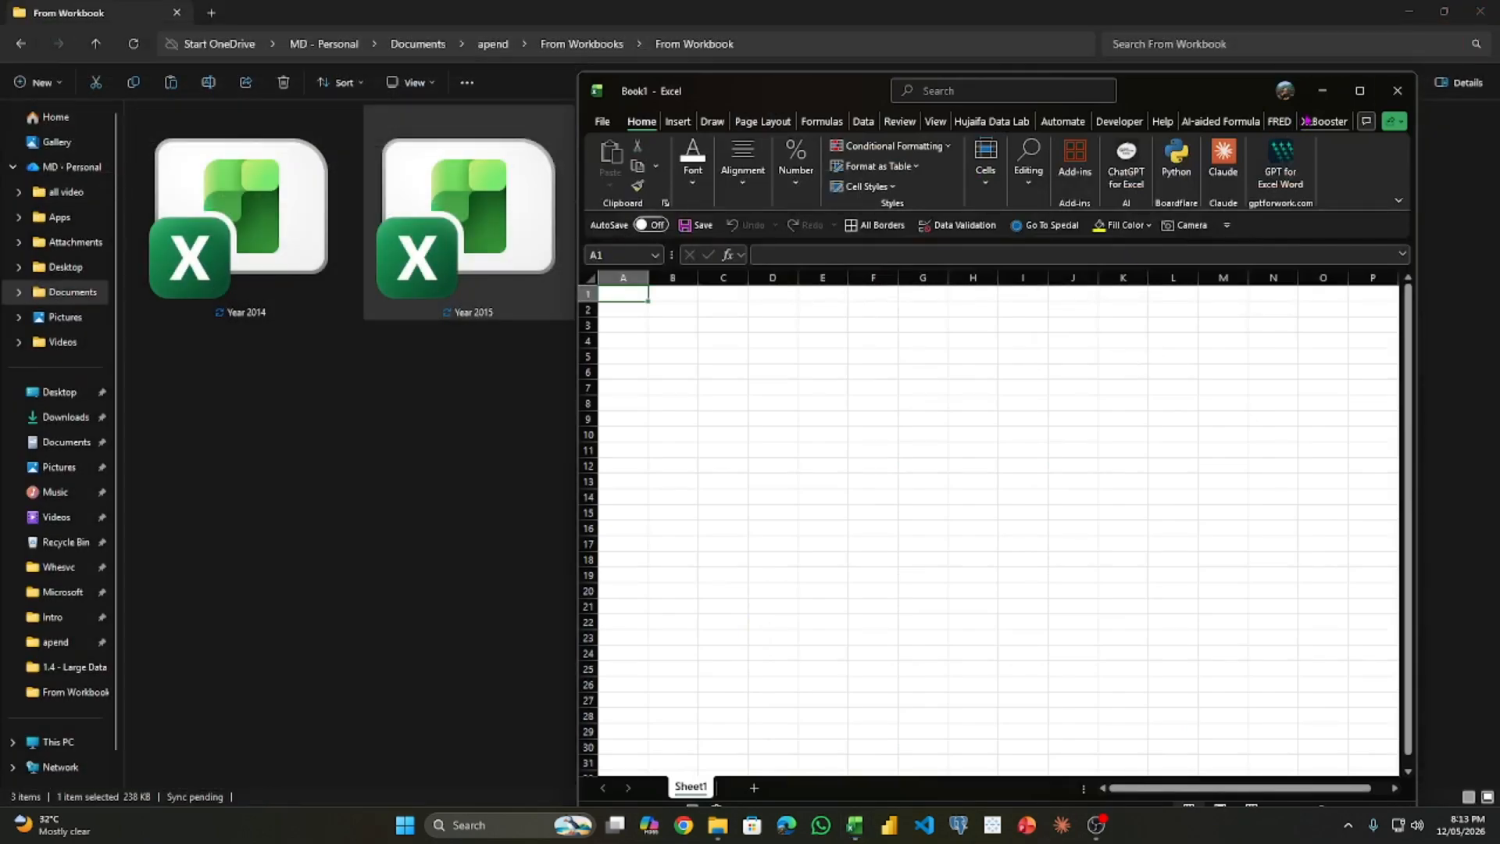
click(1359, 90)
scroll(279, 344, up, 5)
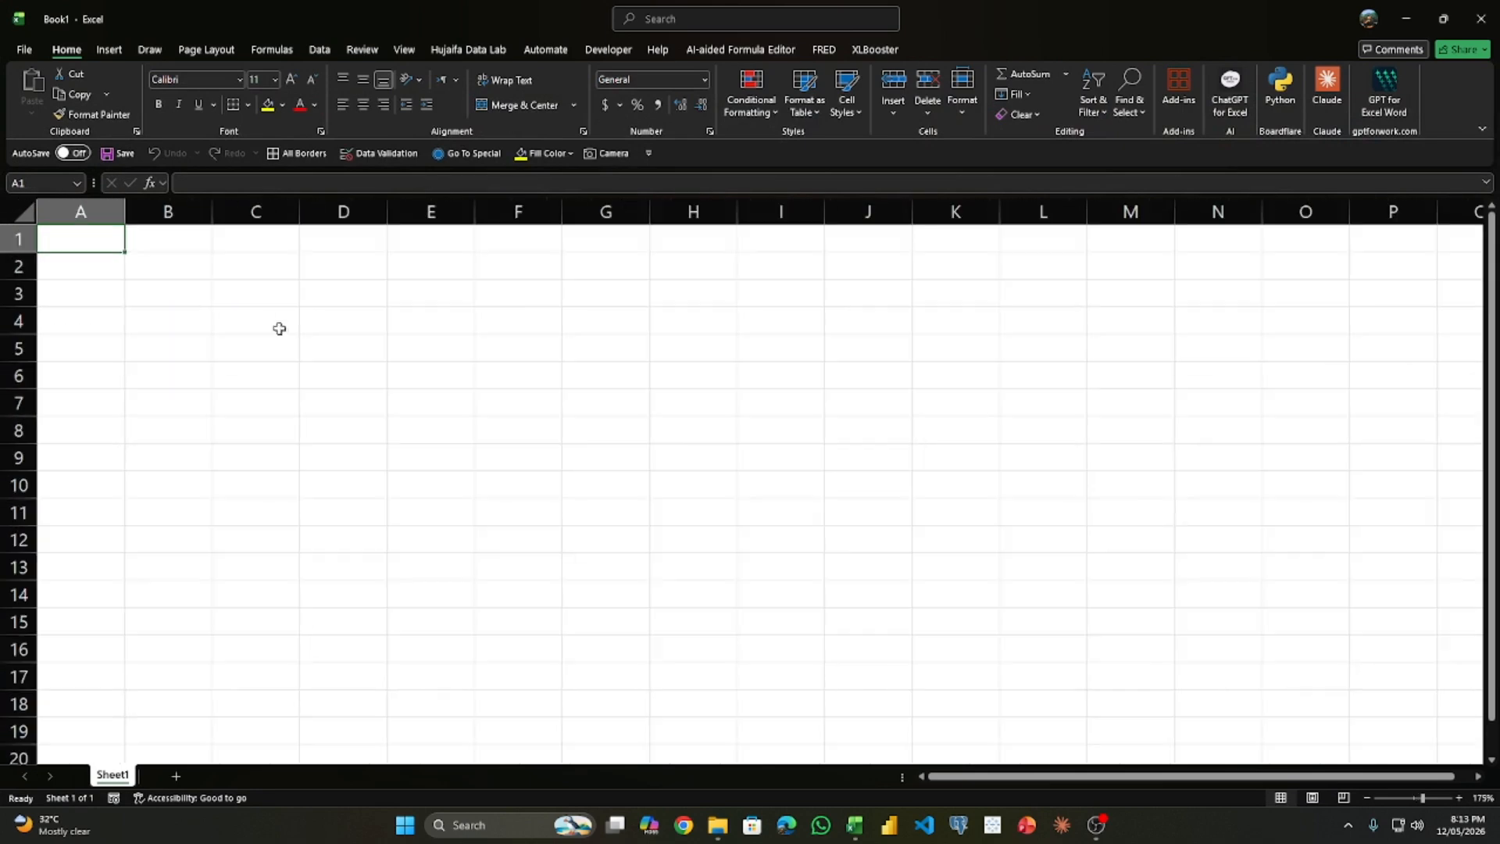
Step: Import data from a folder, choosing the From Workbook folder inside apend\From Workbooks as the source
click(319, 50)
click(31, 94)
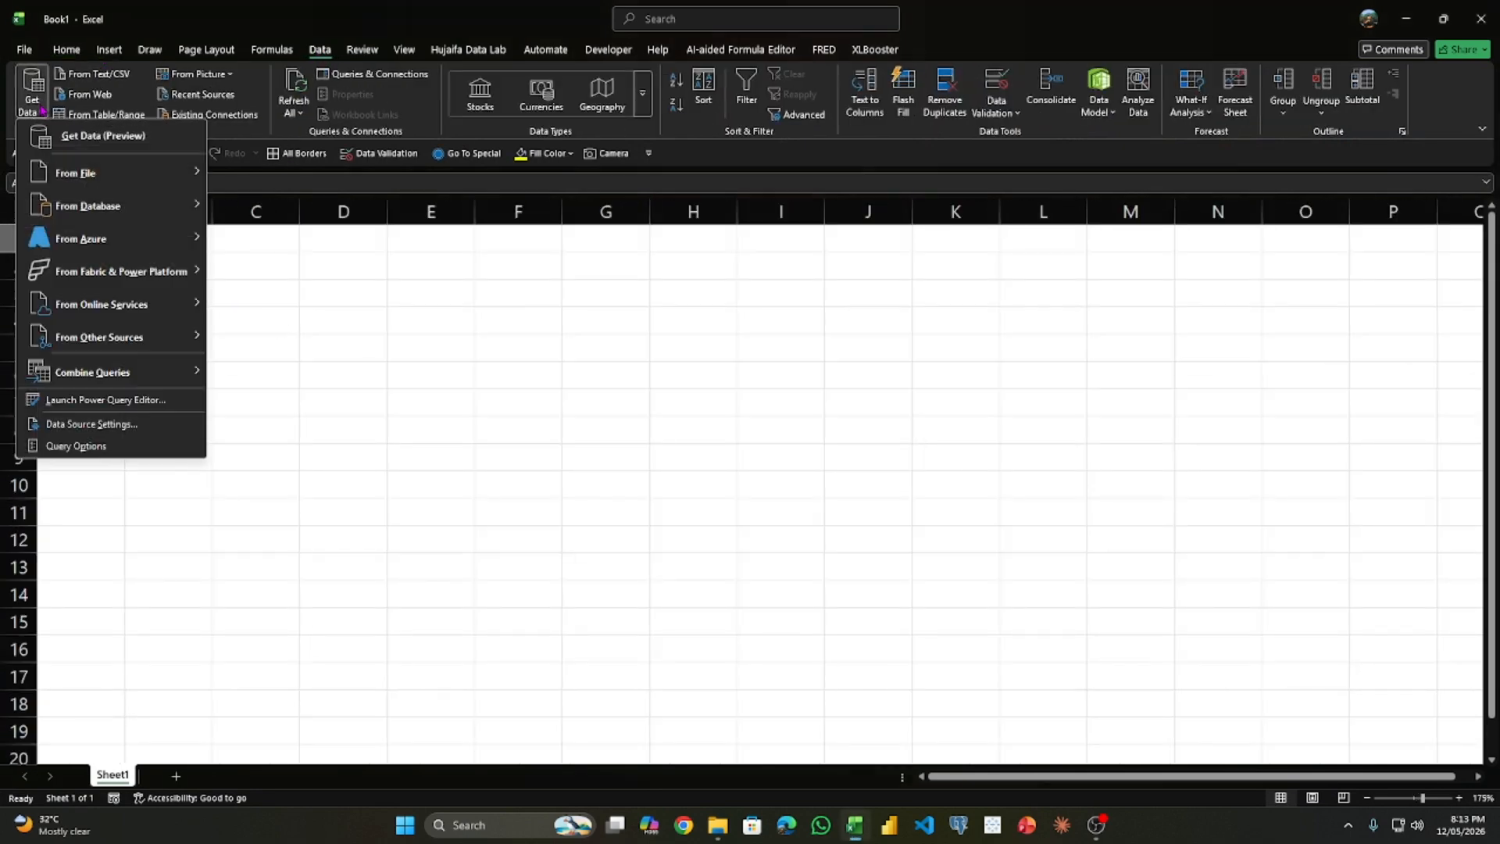
mouse_move(192, 172)
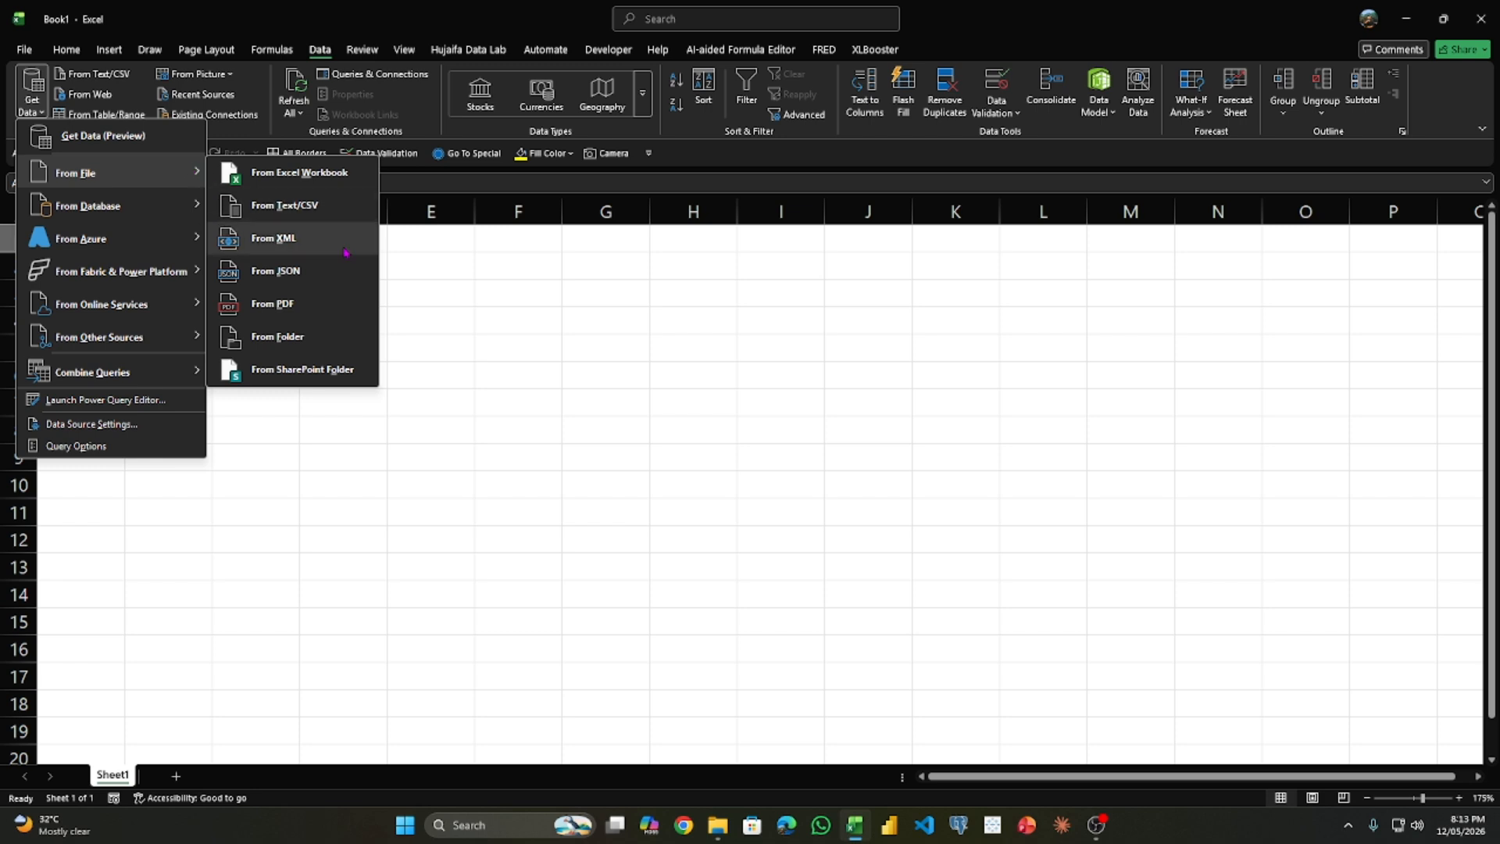
click(312, 336)
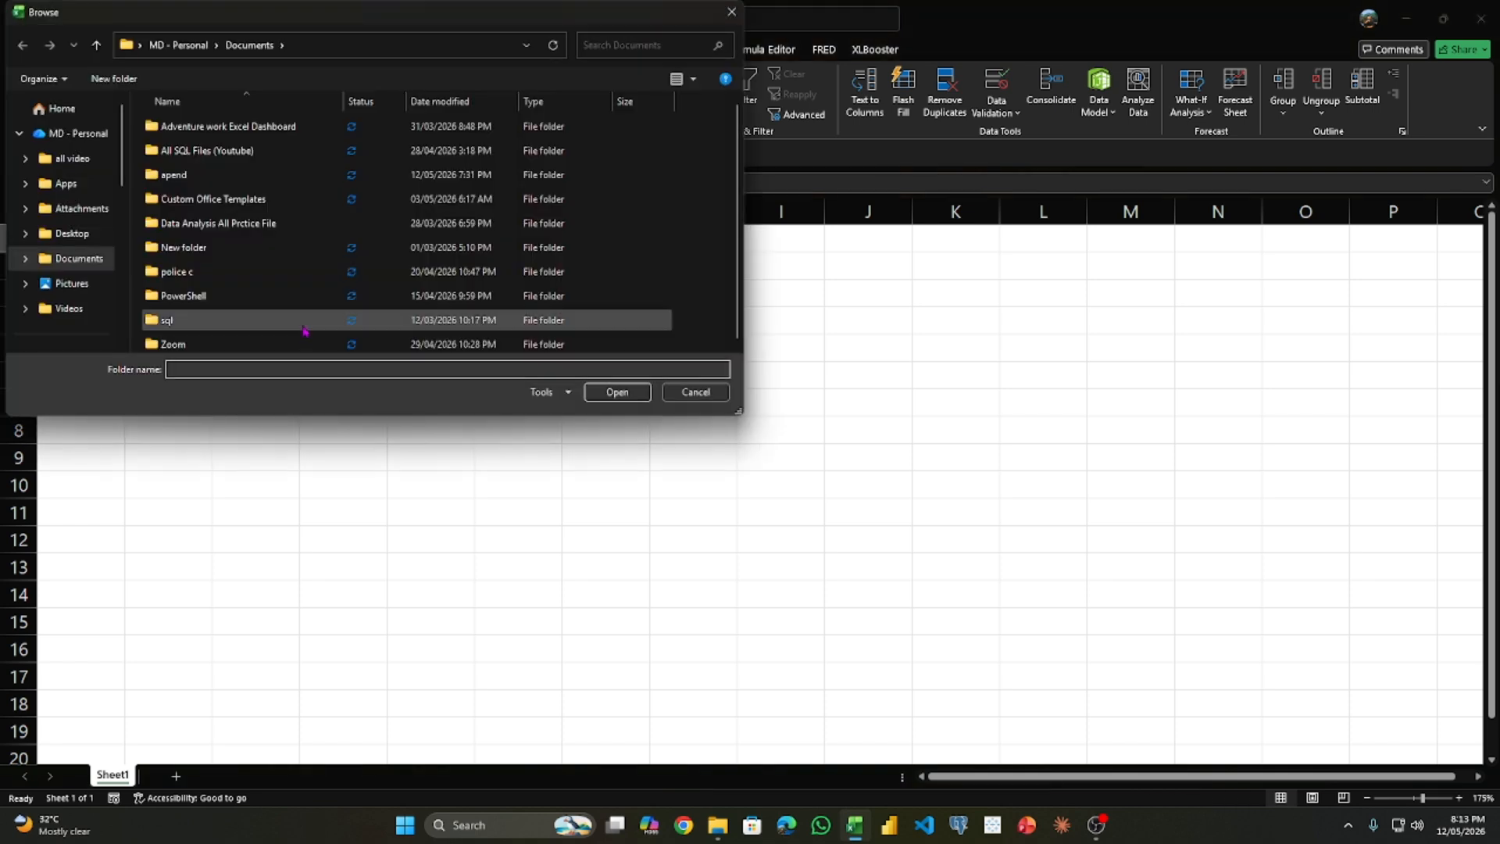
click(260, 176)
double_click(261, 176)
double_click(258, 198)
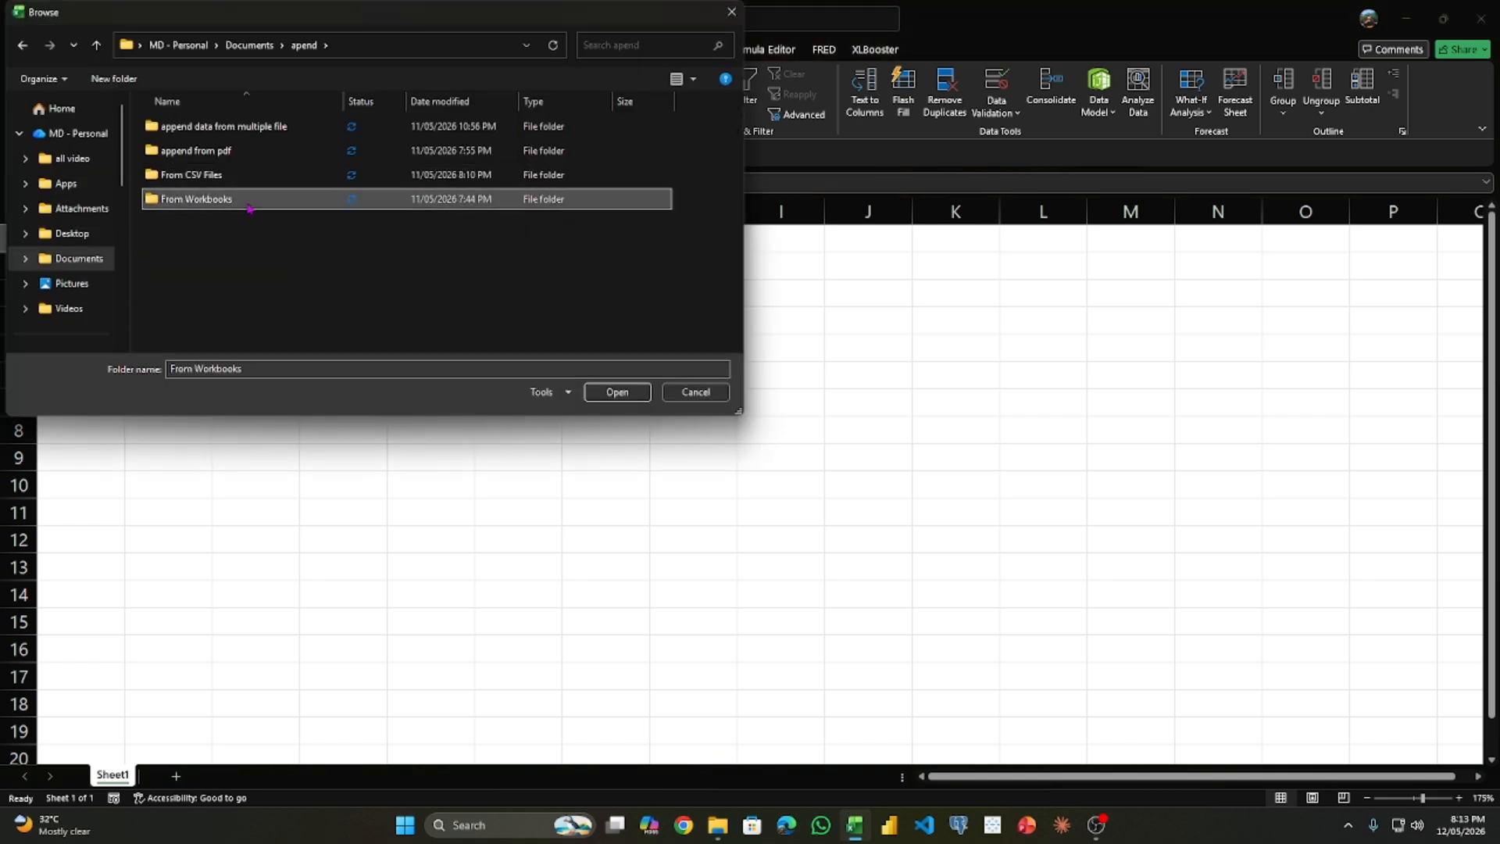
click(617, 392)
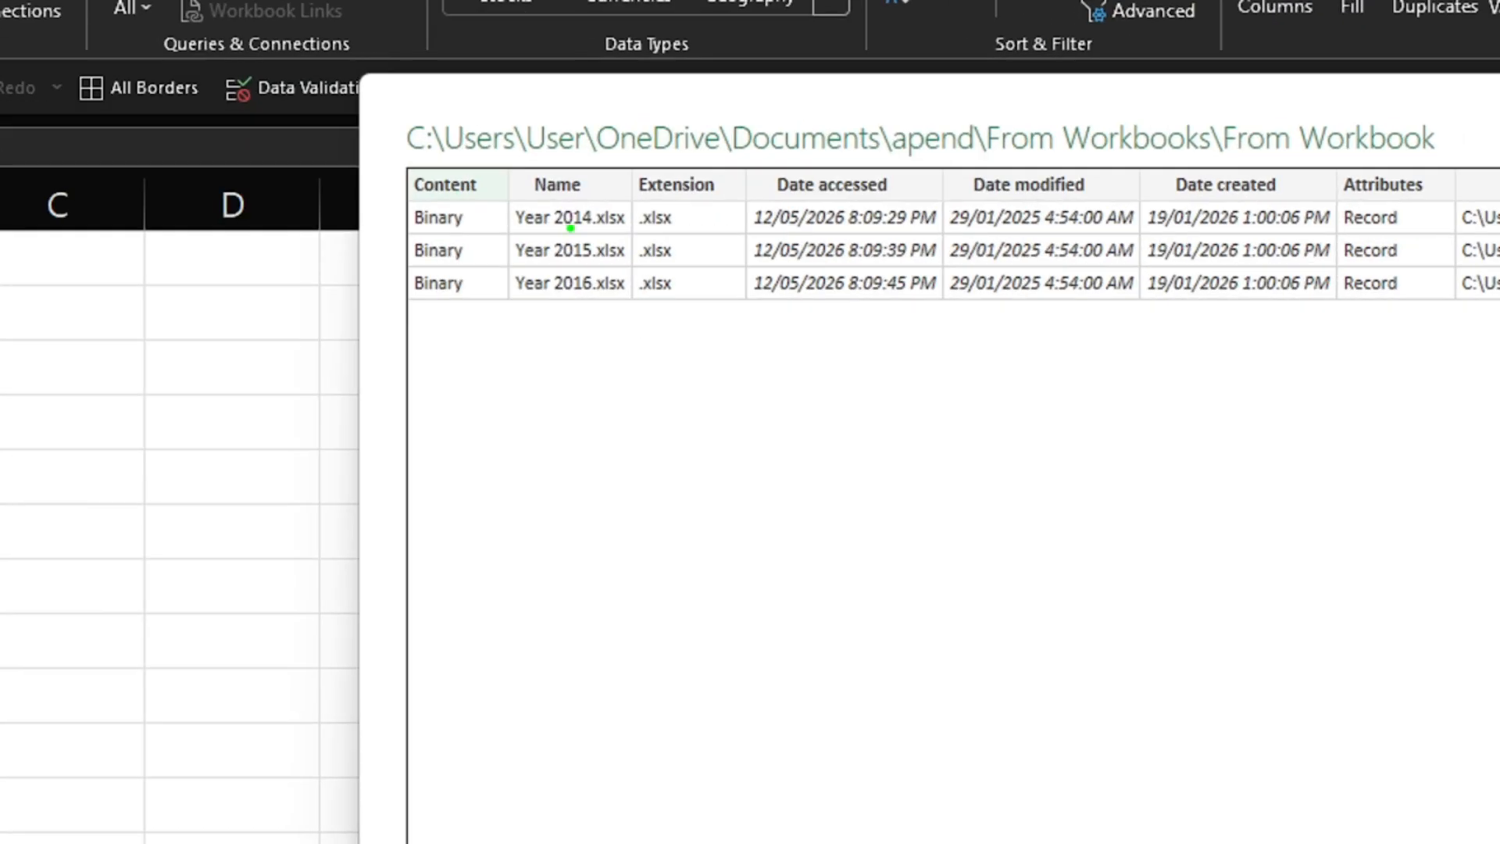
Step: Review the listed yearly files and combine options, and open the folder's file list for transformation in the Power Query Editor
drag(586, 200, 611, 265)
drag(673, 216, 754, 442)
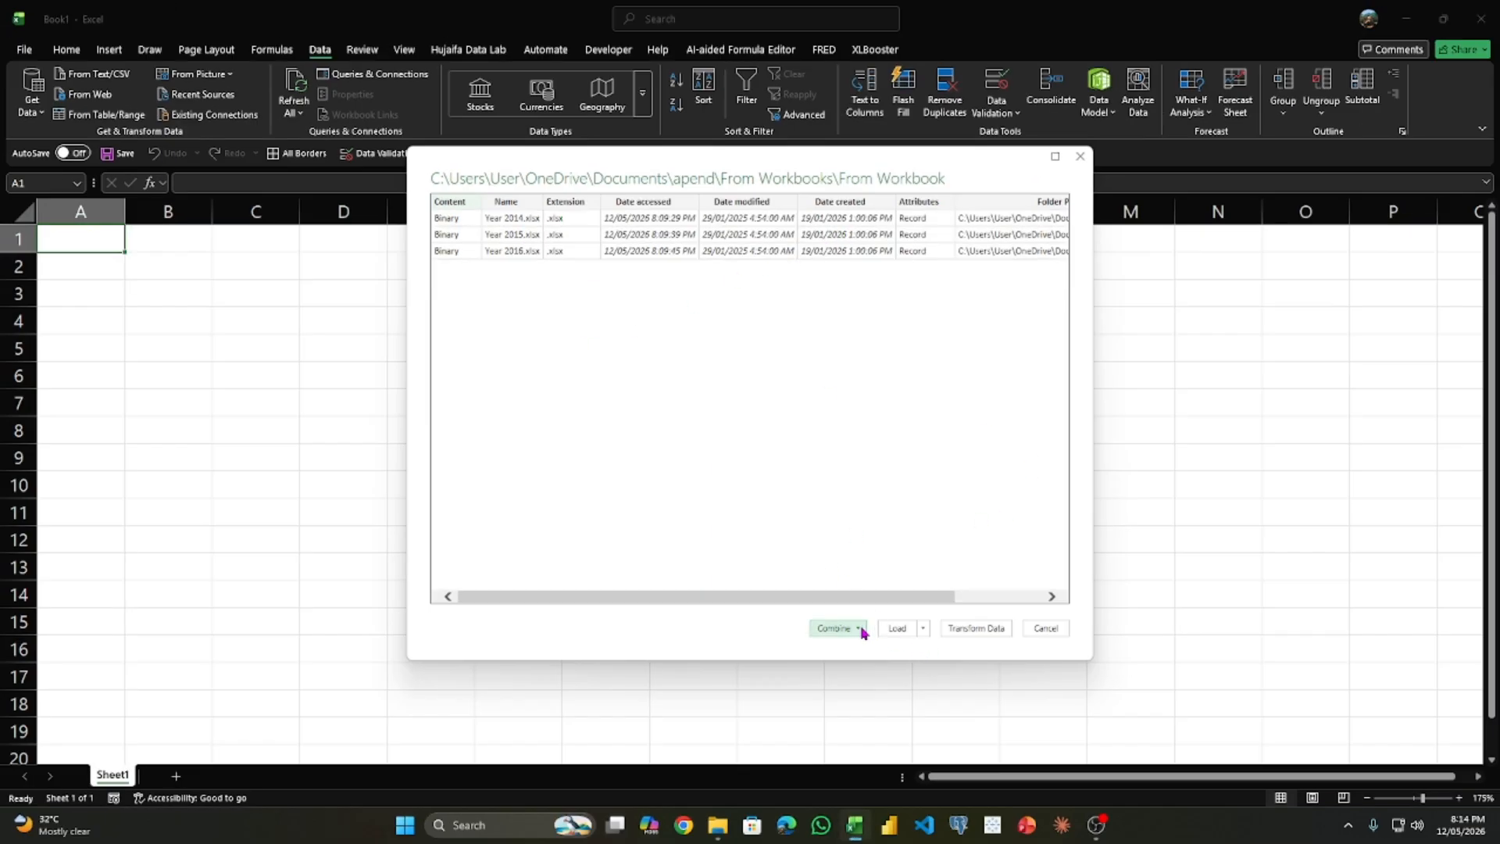
click(861, 628)
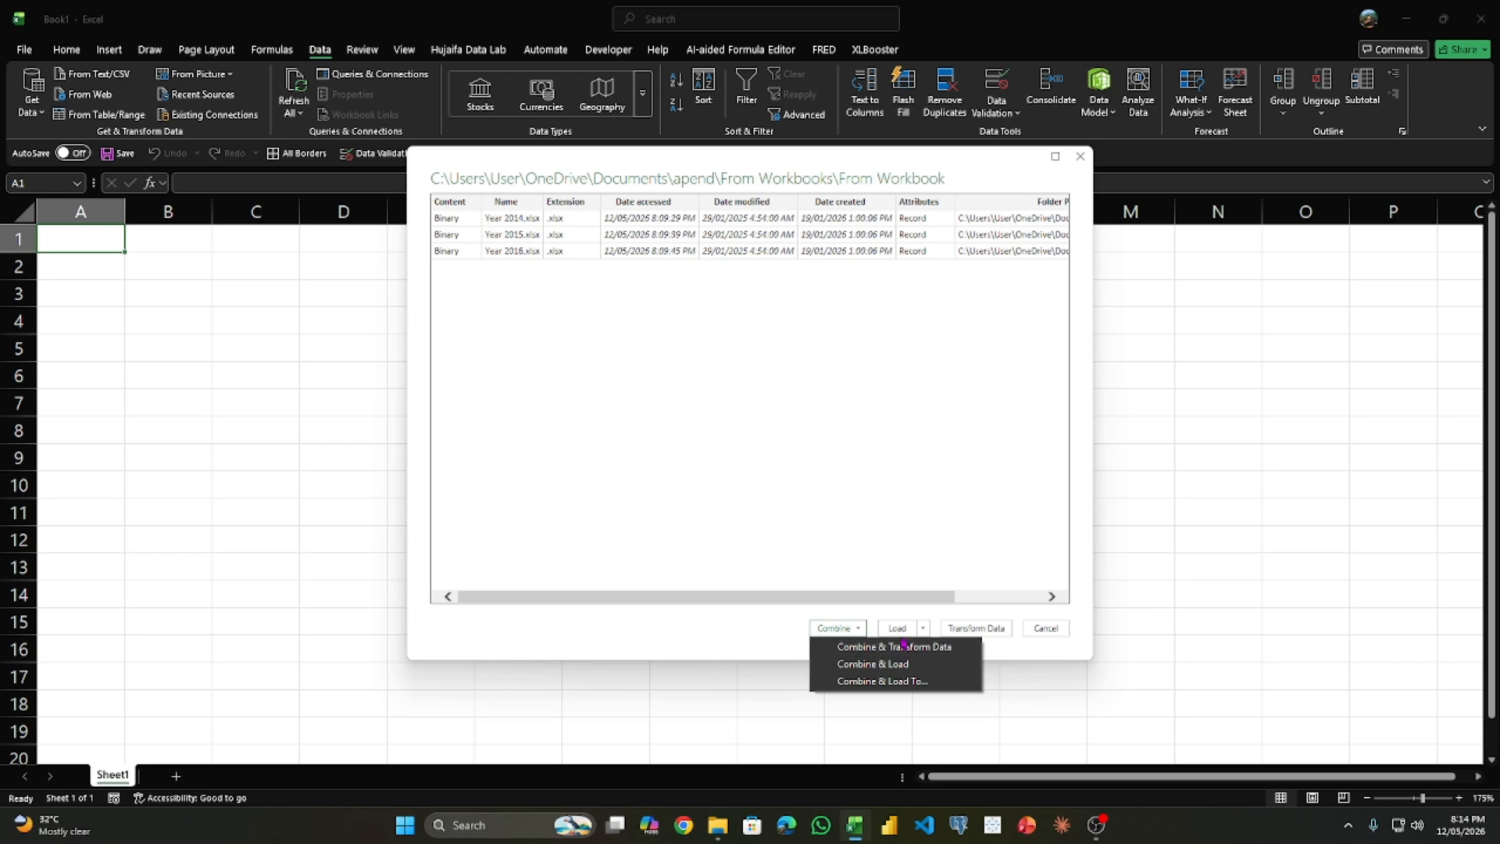
click(908, 586)
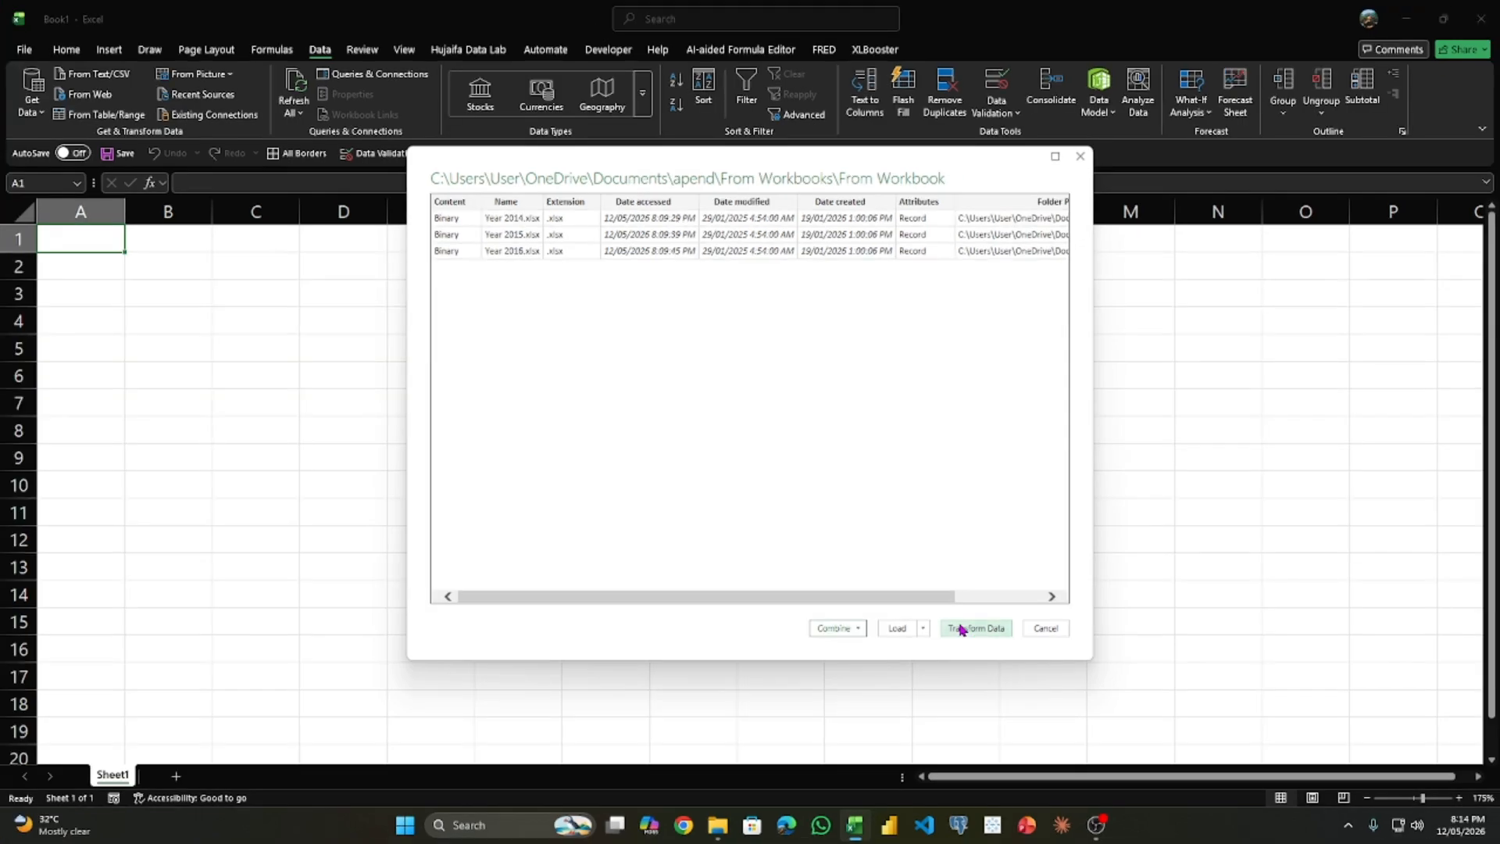
click(972, 627)
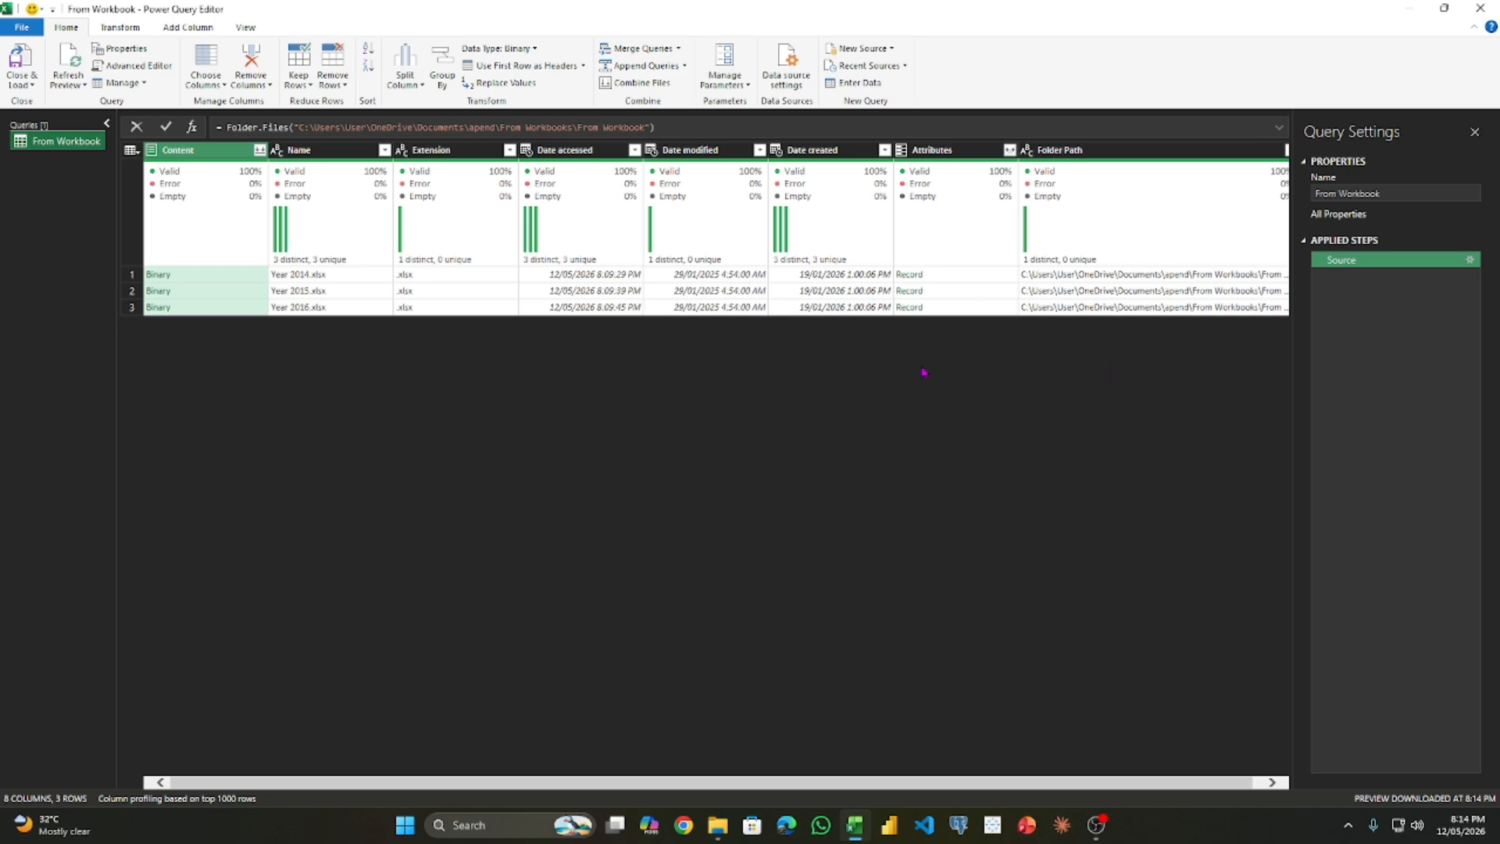
mouse_move(293, 220)
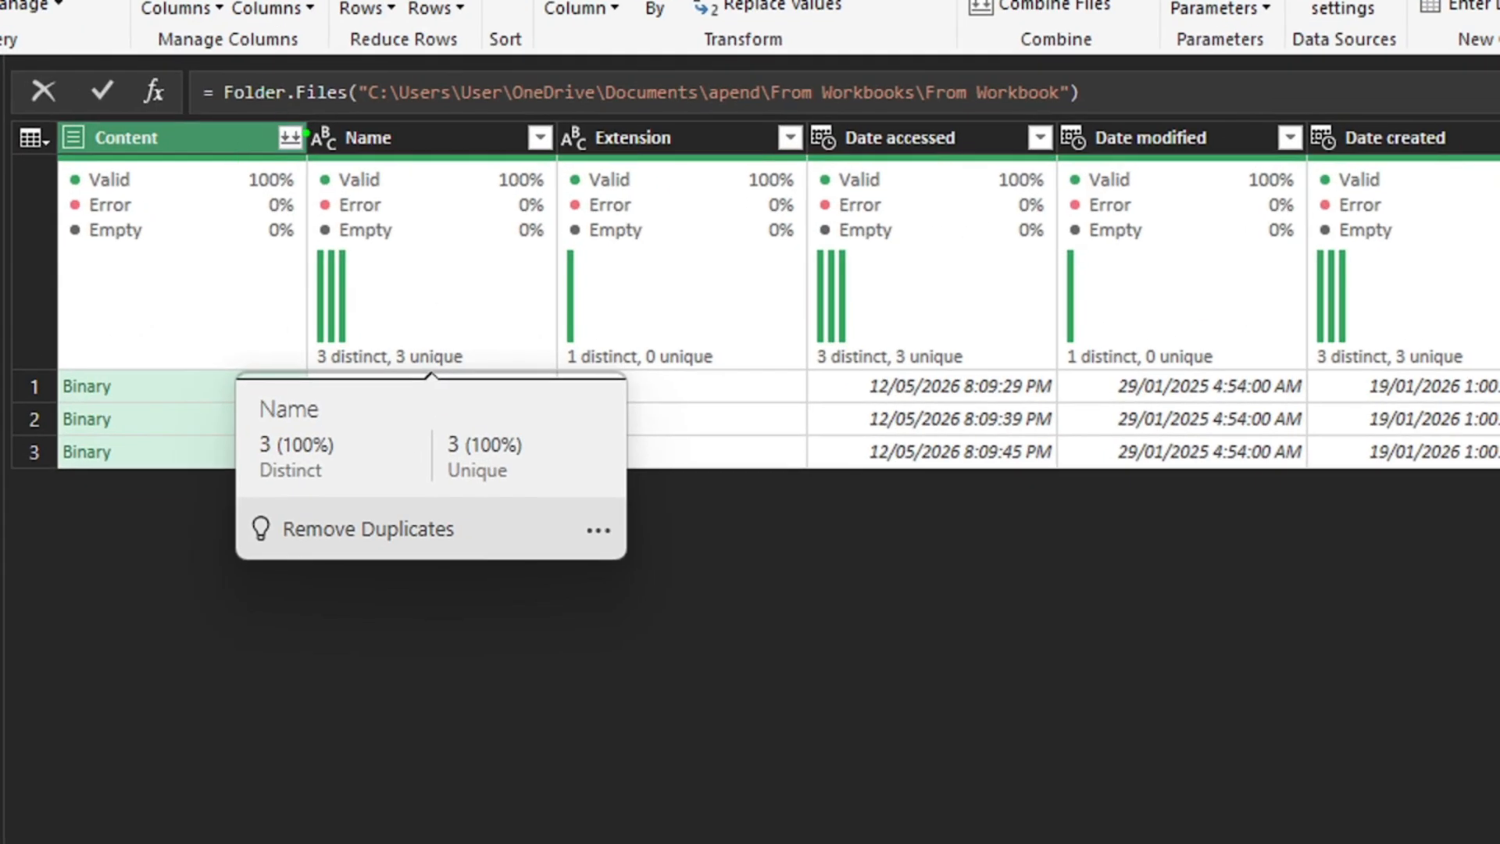
mouse_move(307, 132)
mouse_down()
mouse_move(270, 127)
mouse_move(316, 199)
mouse_move(299, 95)
mouse_up()
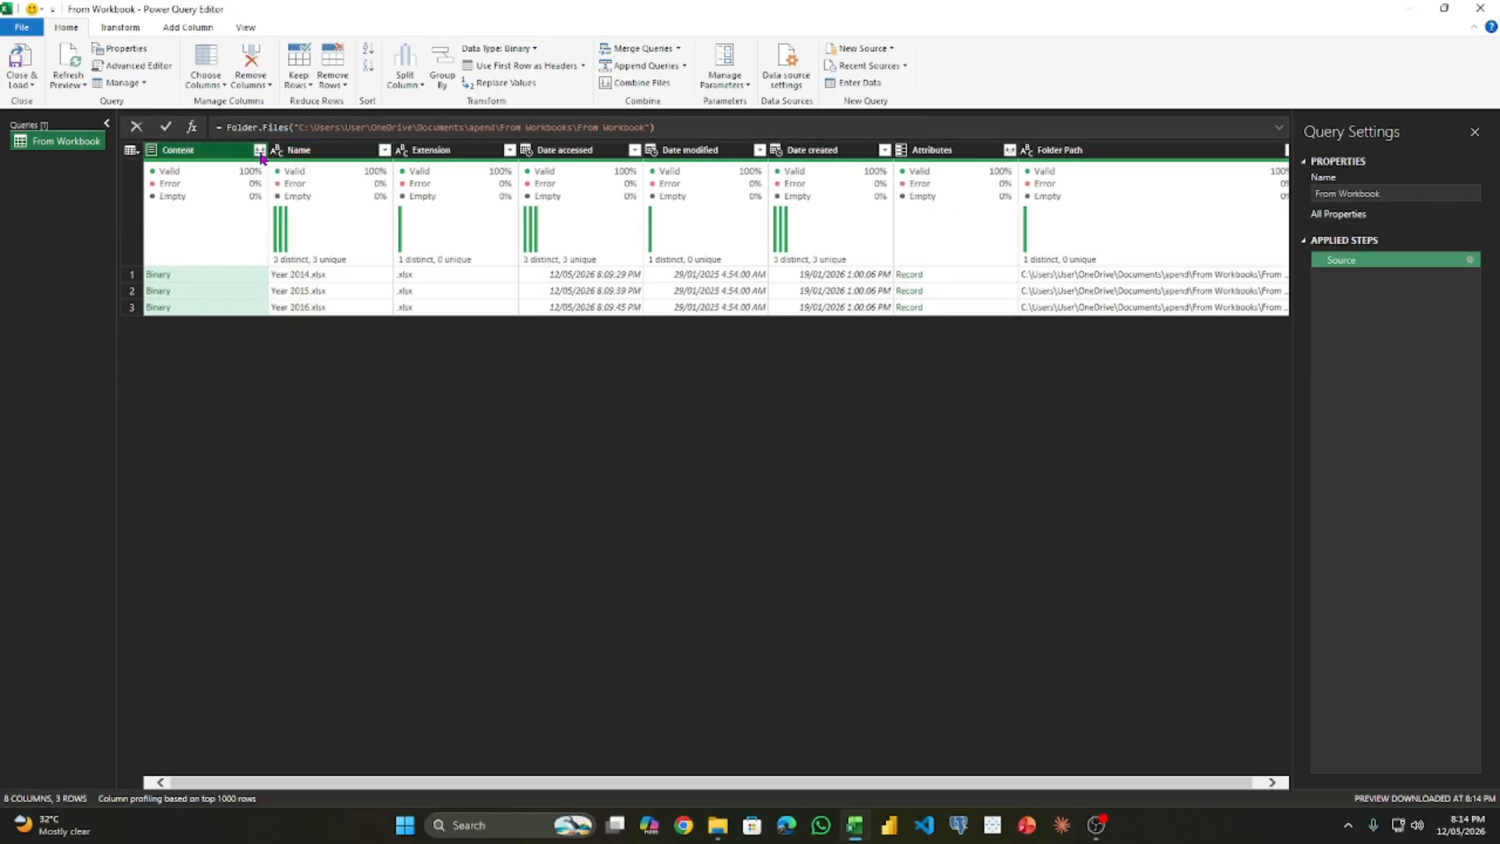
mouse_move(312, 177)
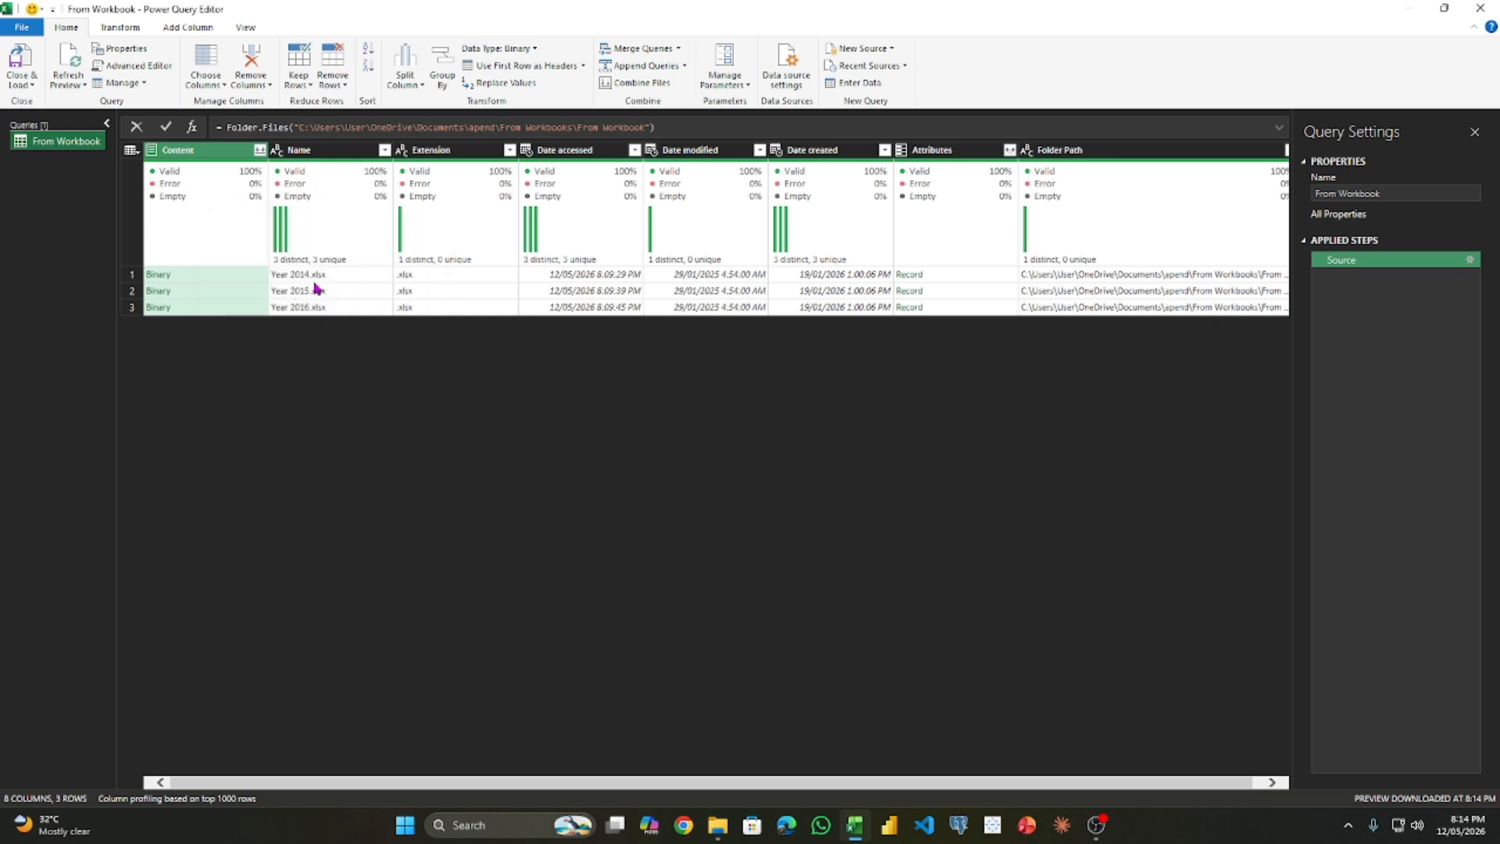
Step: Keep only the Name and Content columns of the query by removing all other columns
click(316, 152)
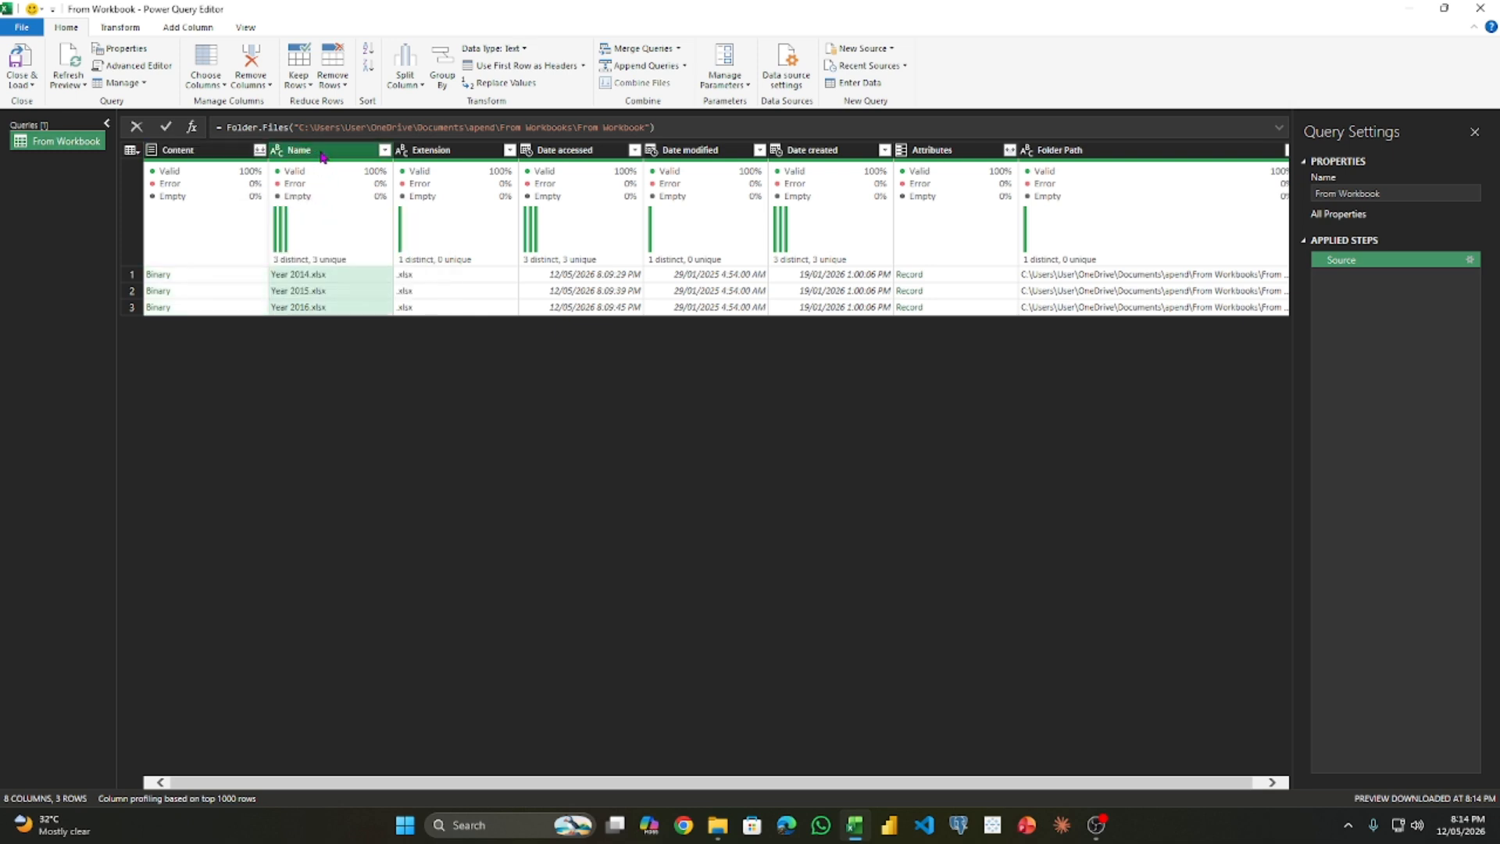
ctrl+click(225, 156)
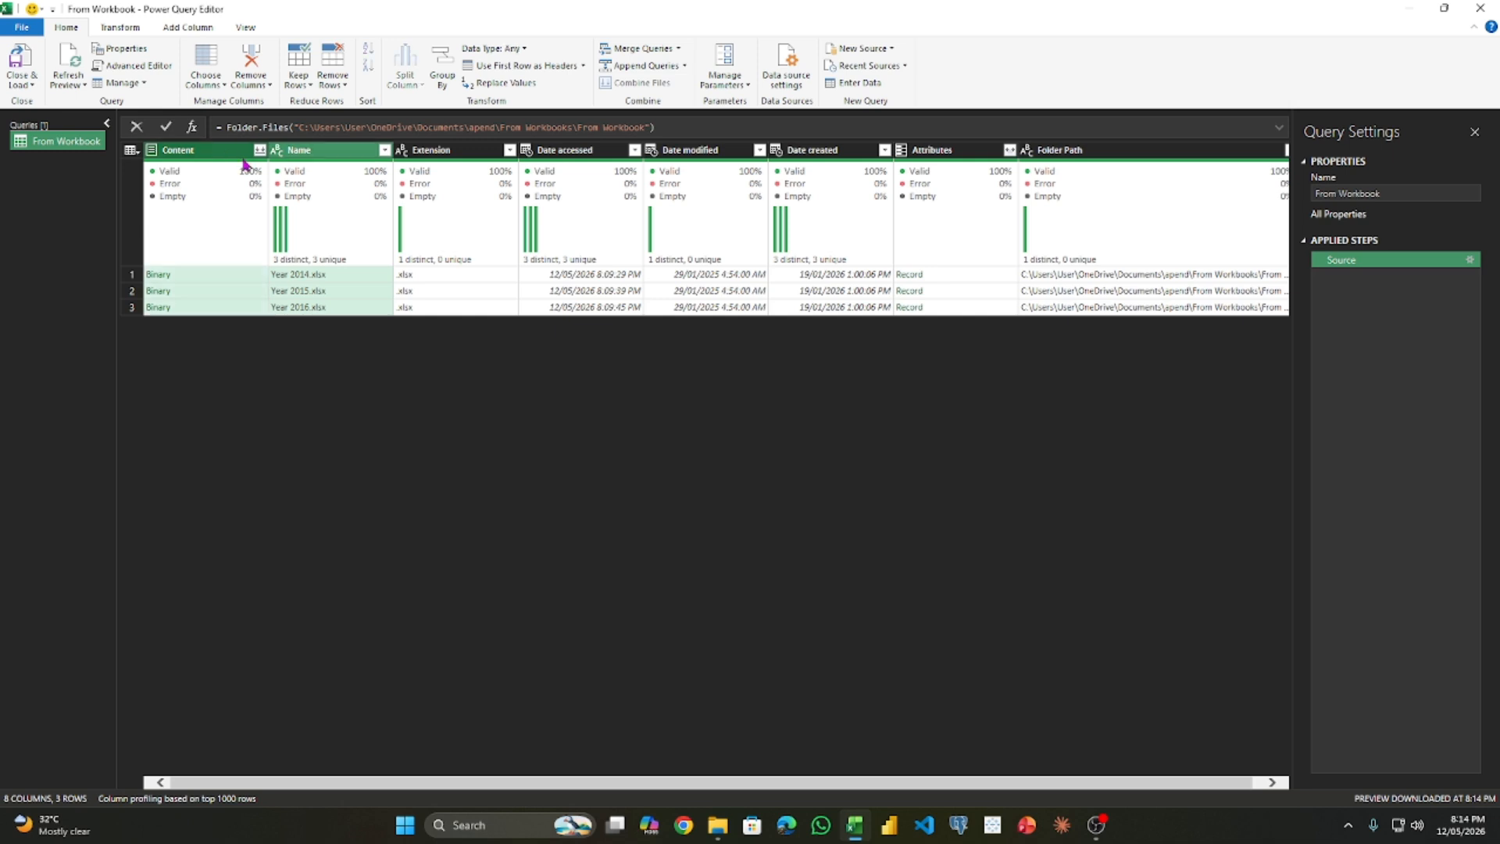
right_click(306, 155)
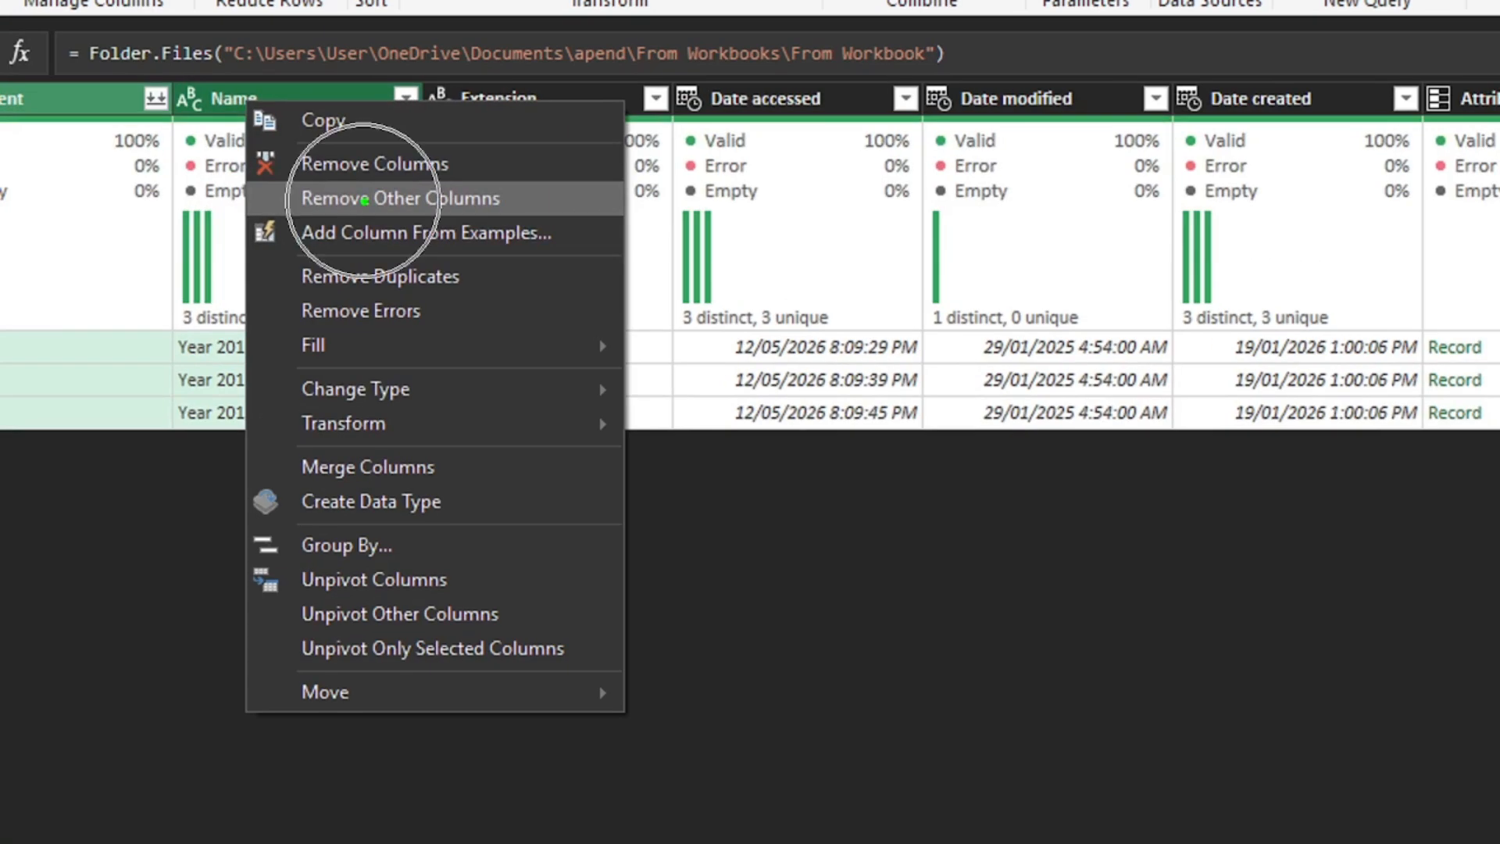
click(365, 201)
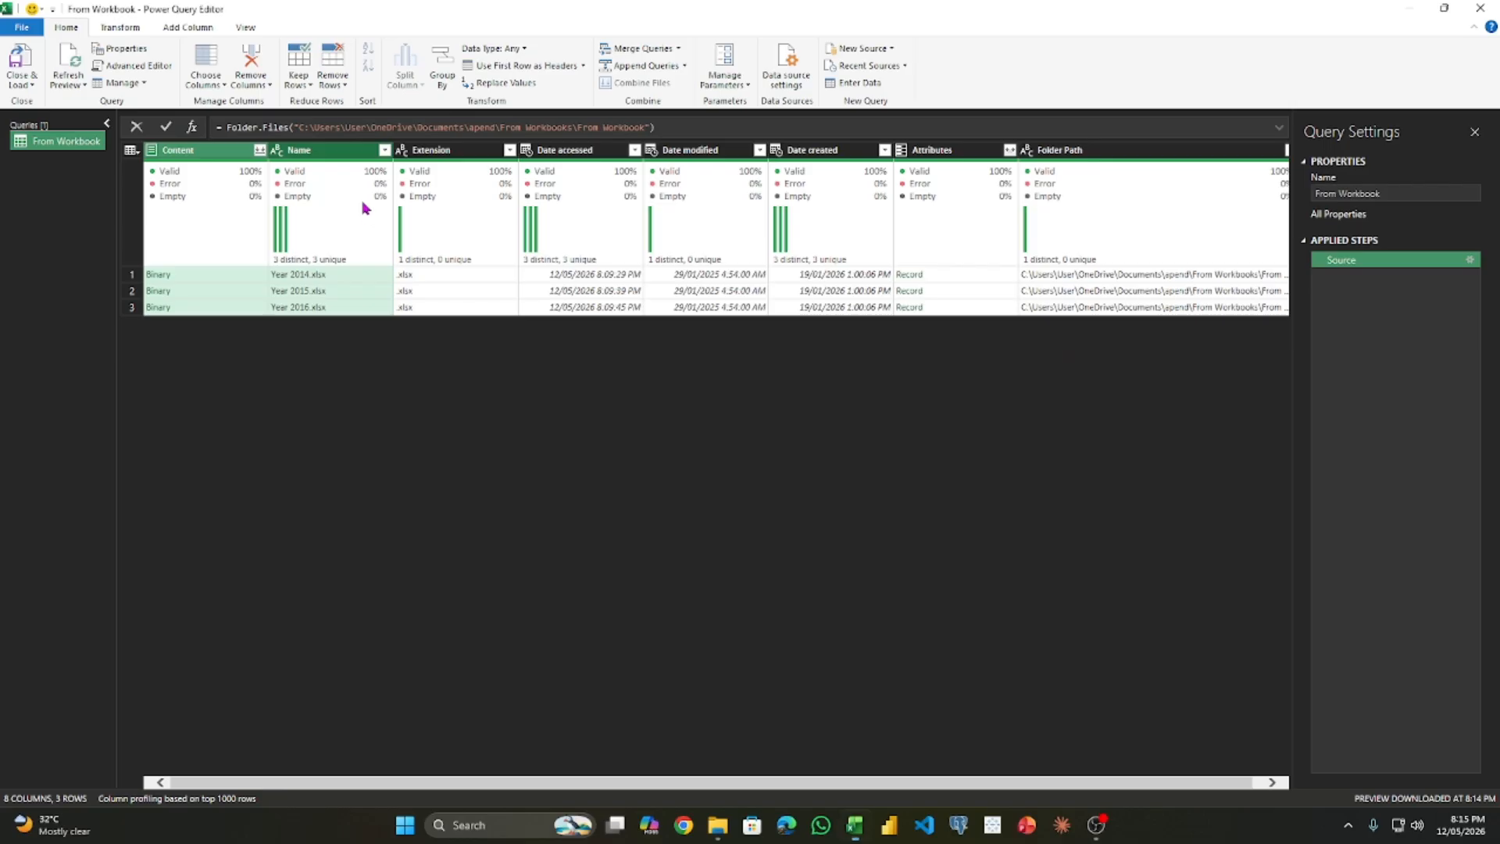
right_click(350, 150)
click(398, 200)
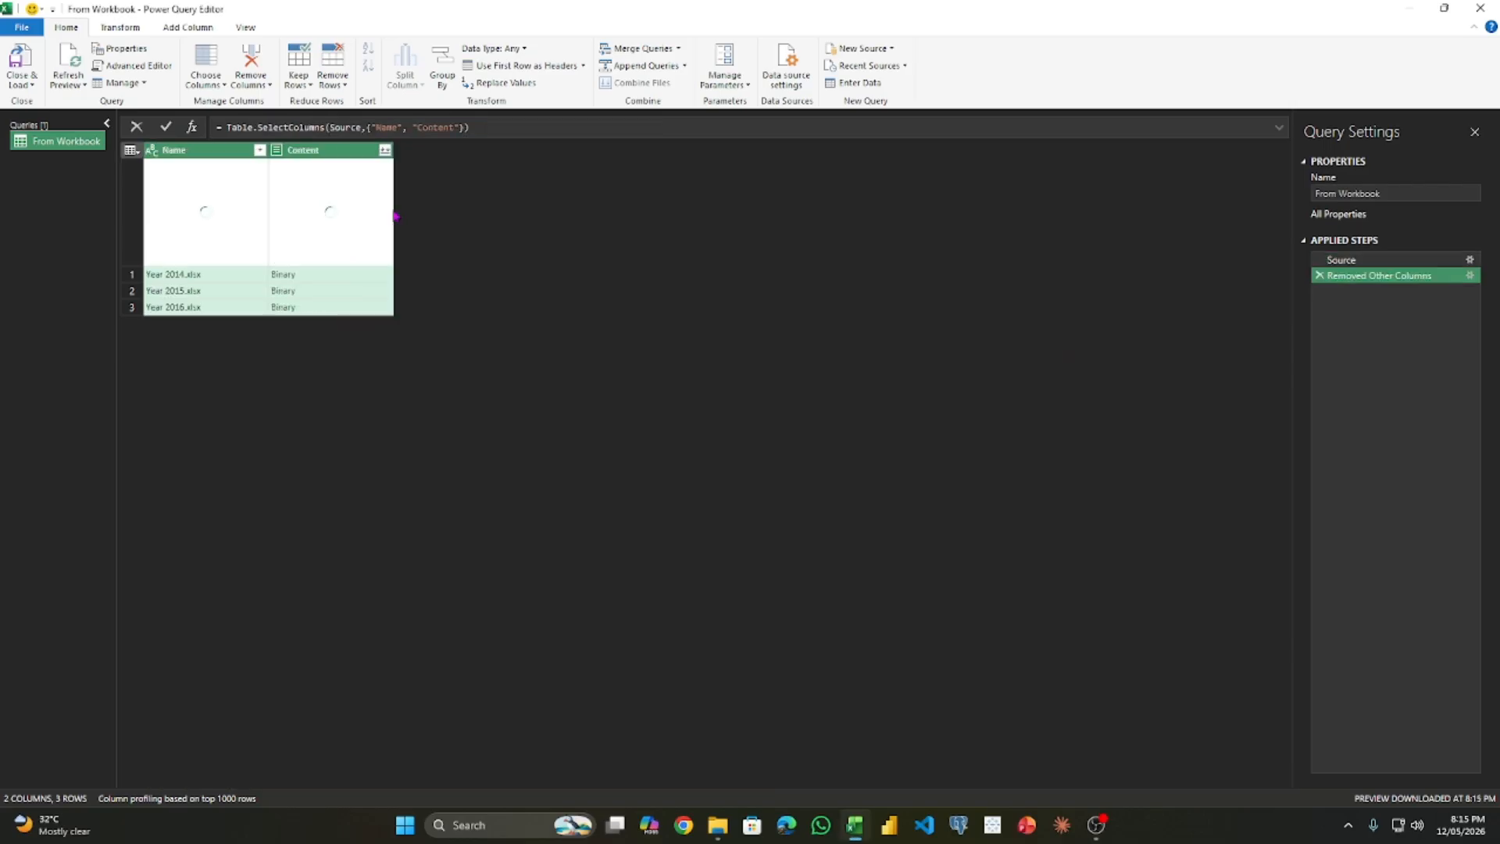
click(335, 151)
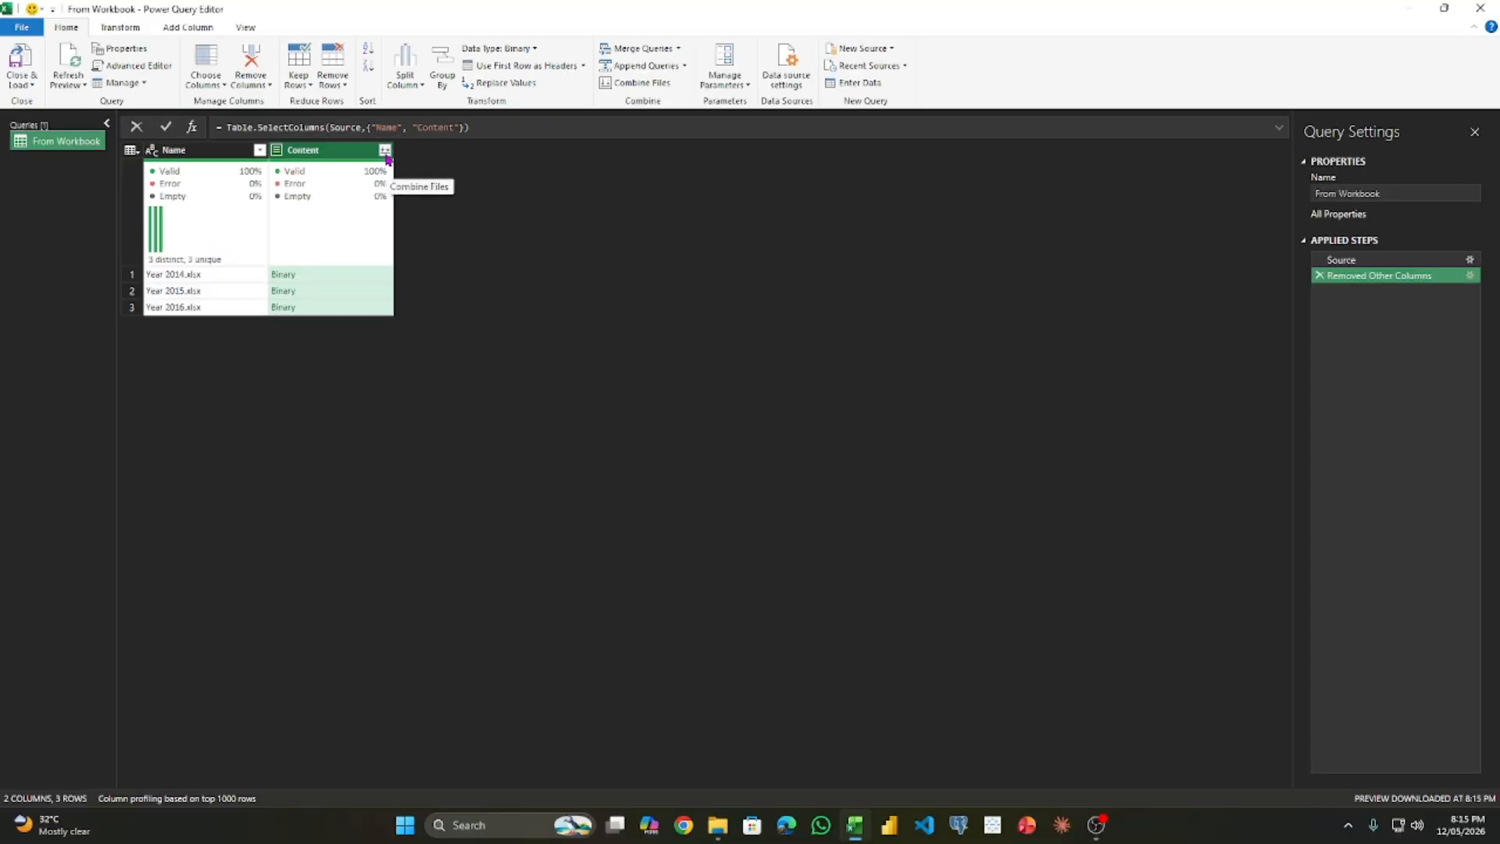
click(386, 151)
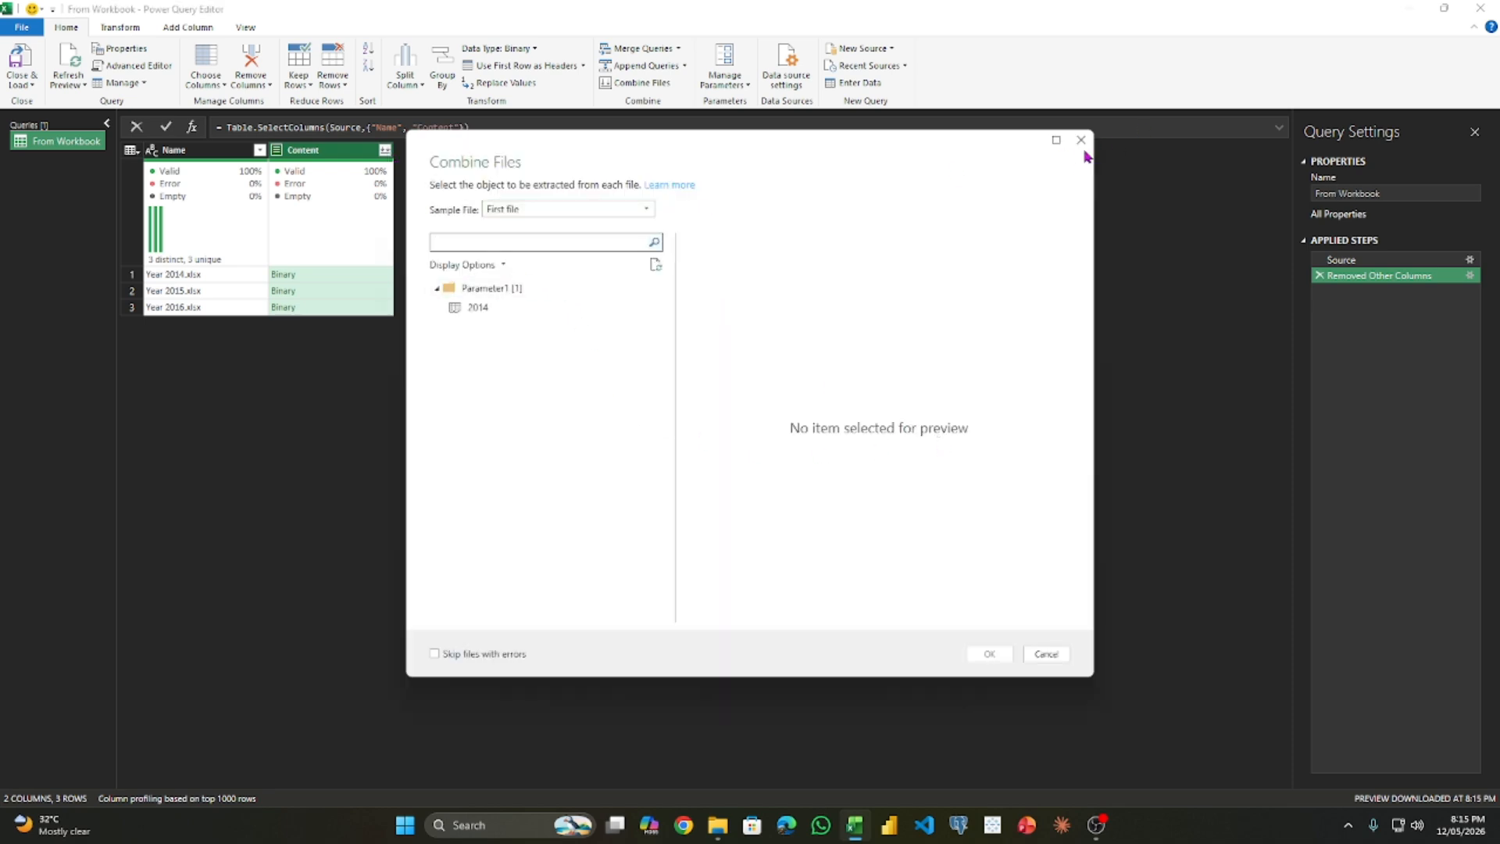
click(1081, 140)
mouse_move(317, 204)
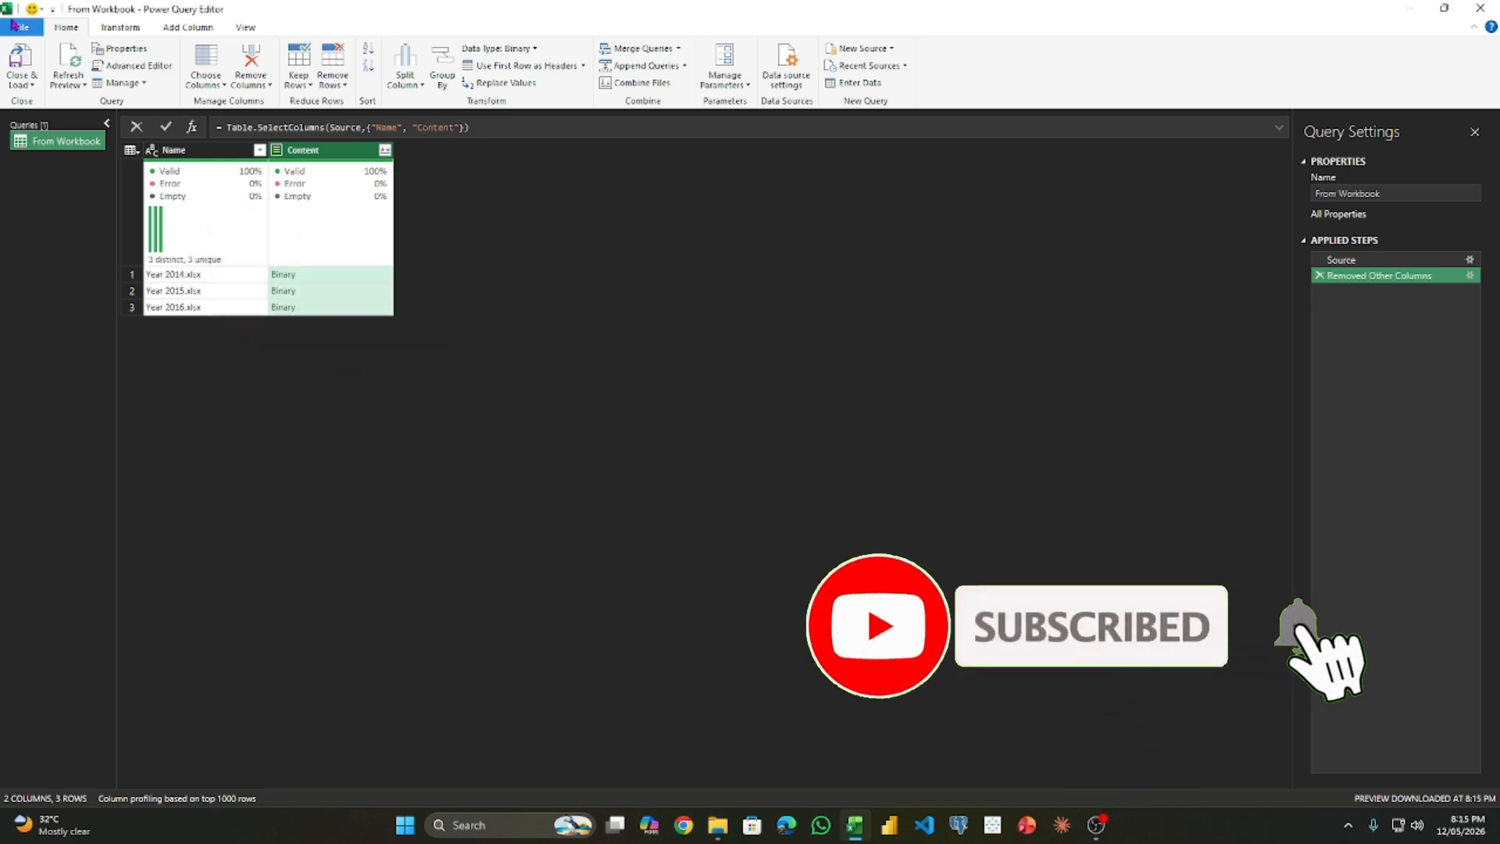
Step: Start a custom column in the query and name it All Data
click(231, 150)
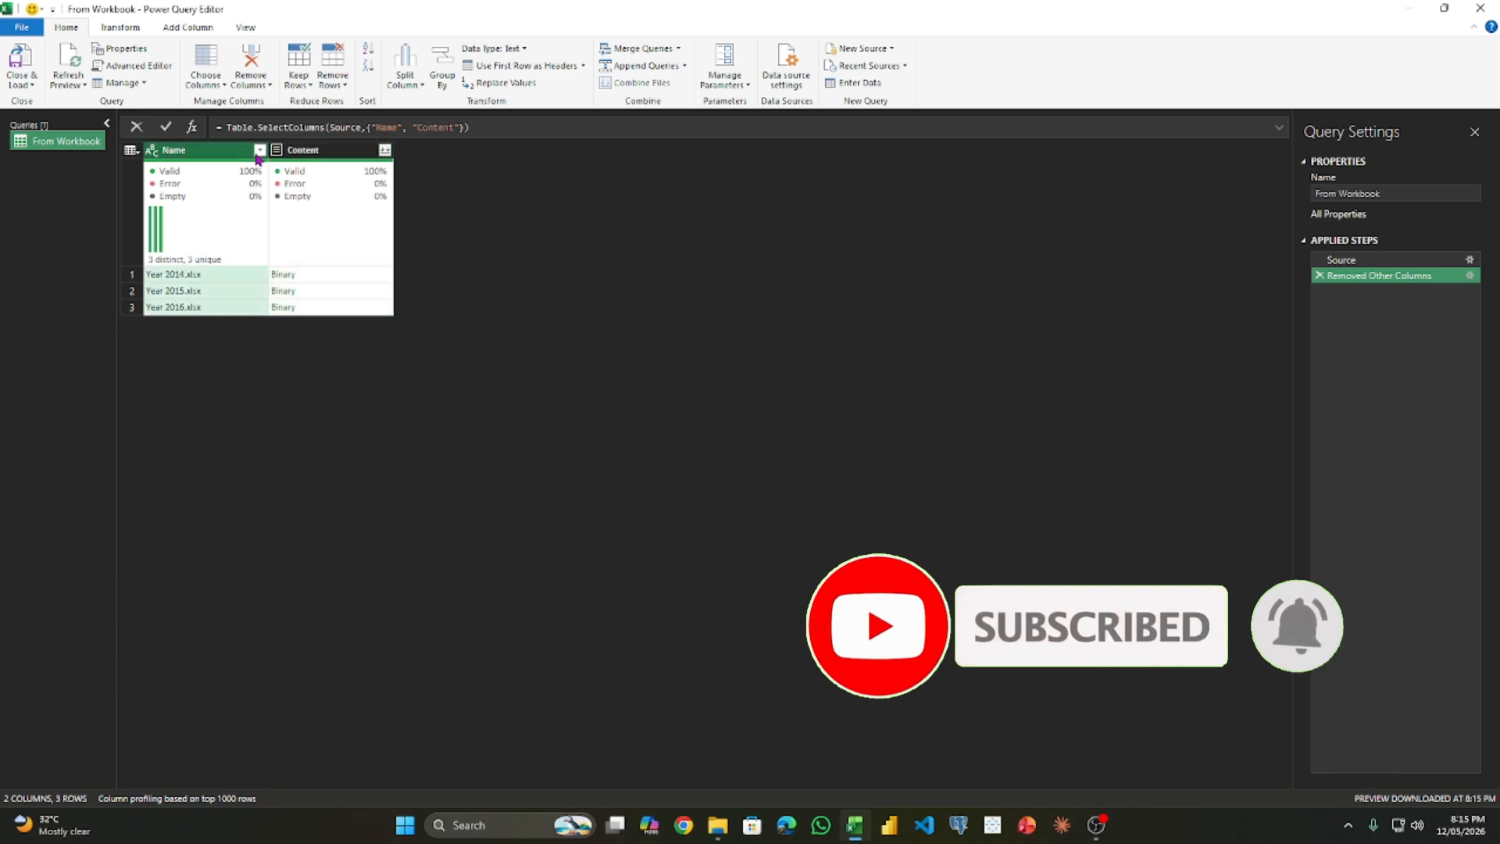
click(184, 28)
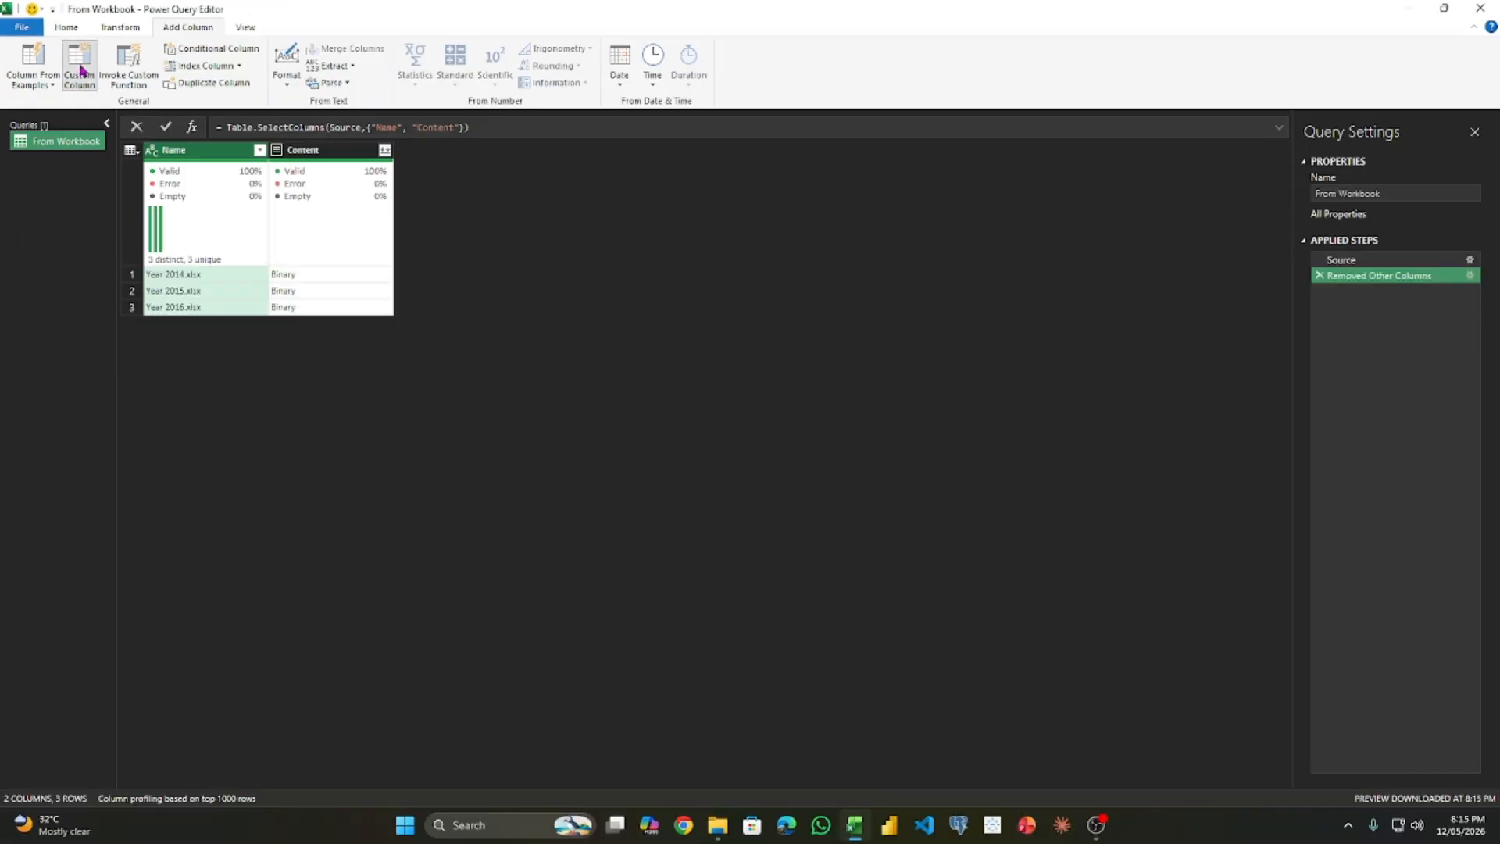
click(81, 71)
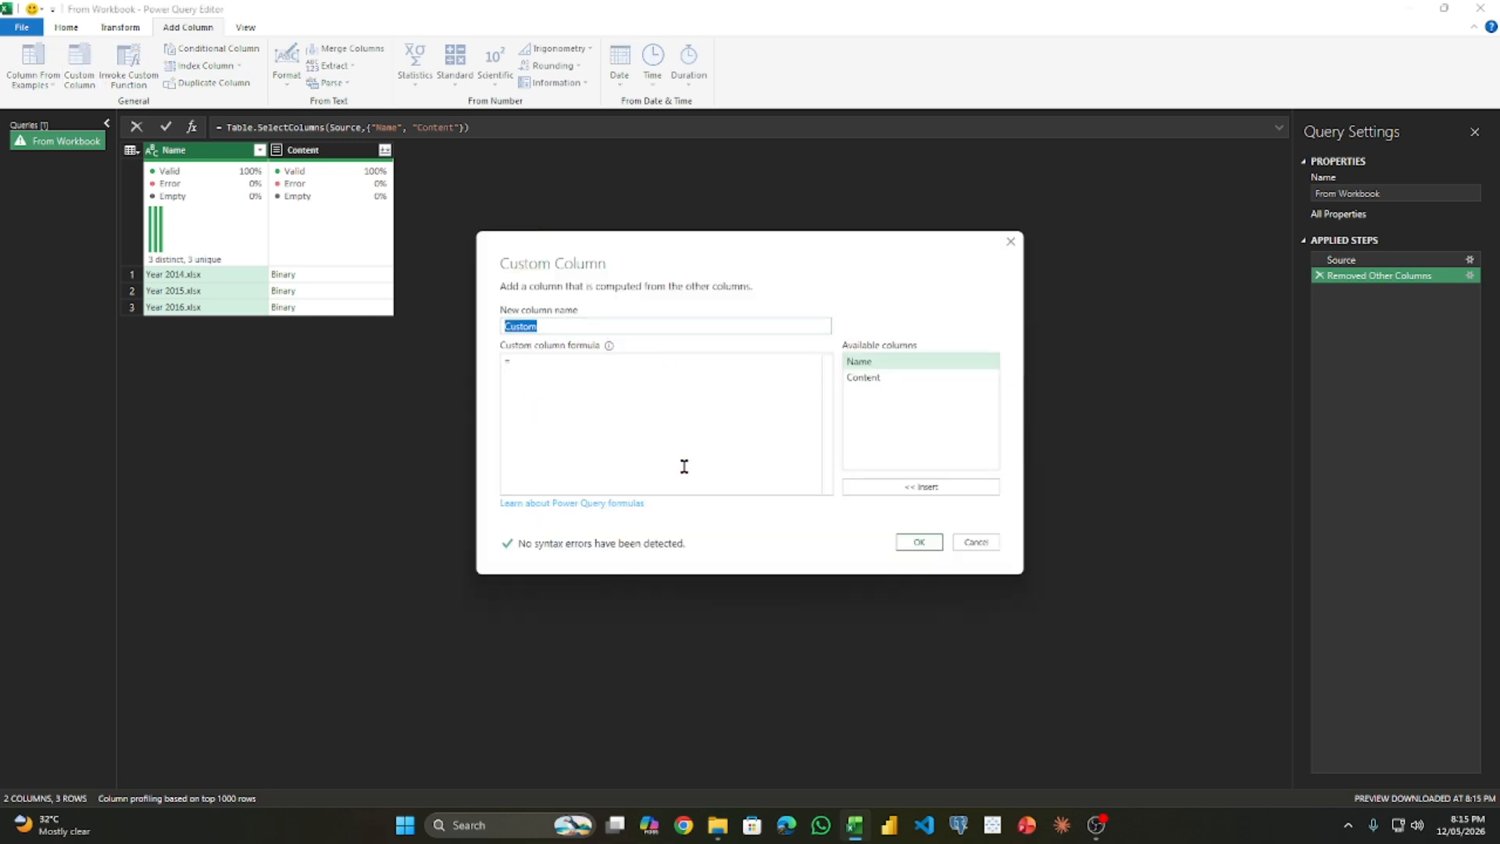
key(BackSpace)
text(All Data)
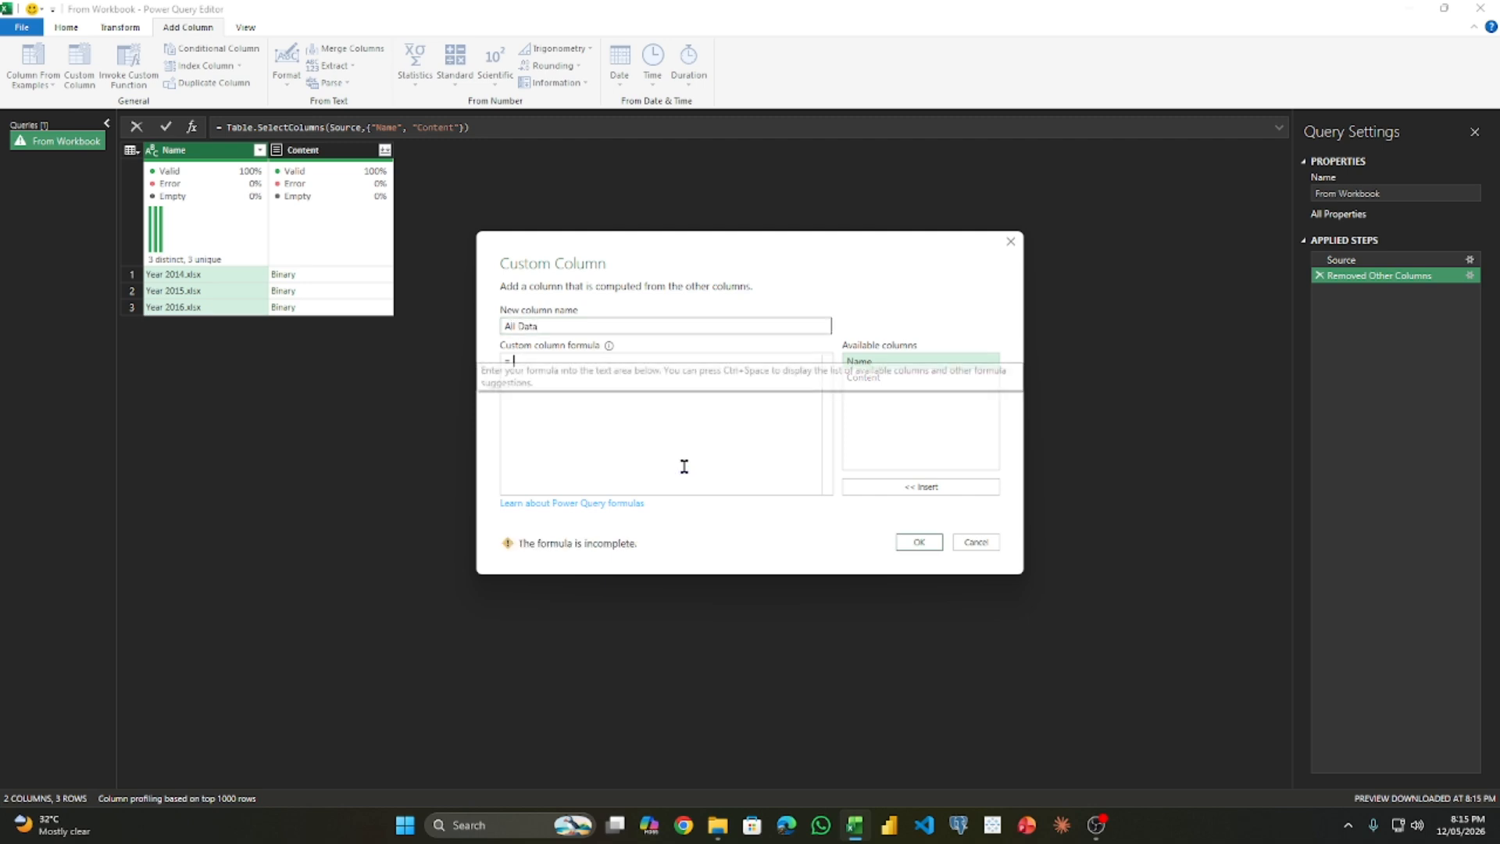
Step: Enter Excel.Workbook([Content]) as the custom column's formula and add the column to the query
text(Exce)
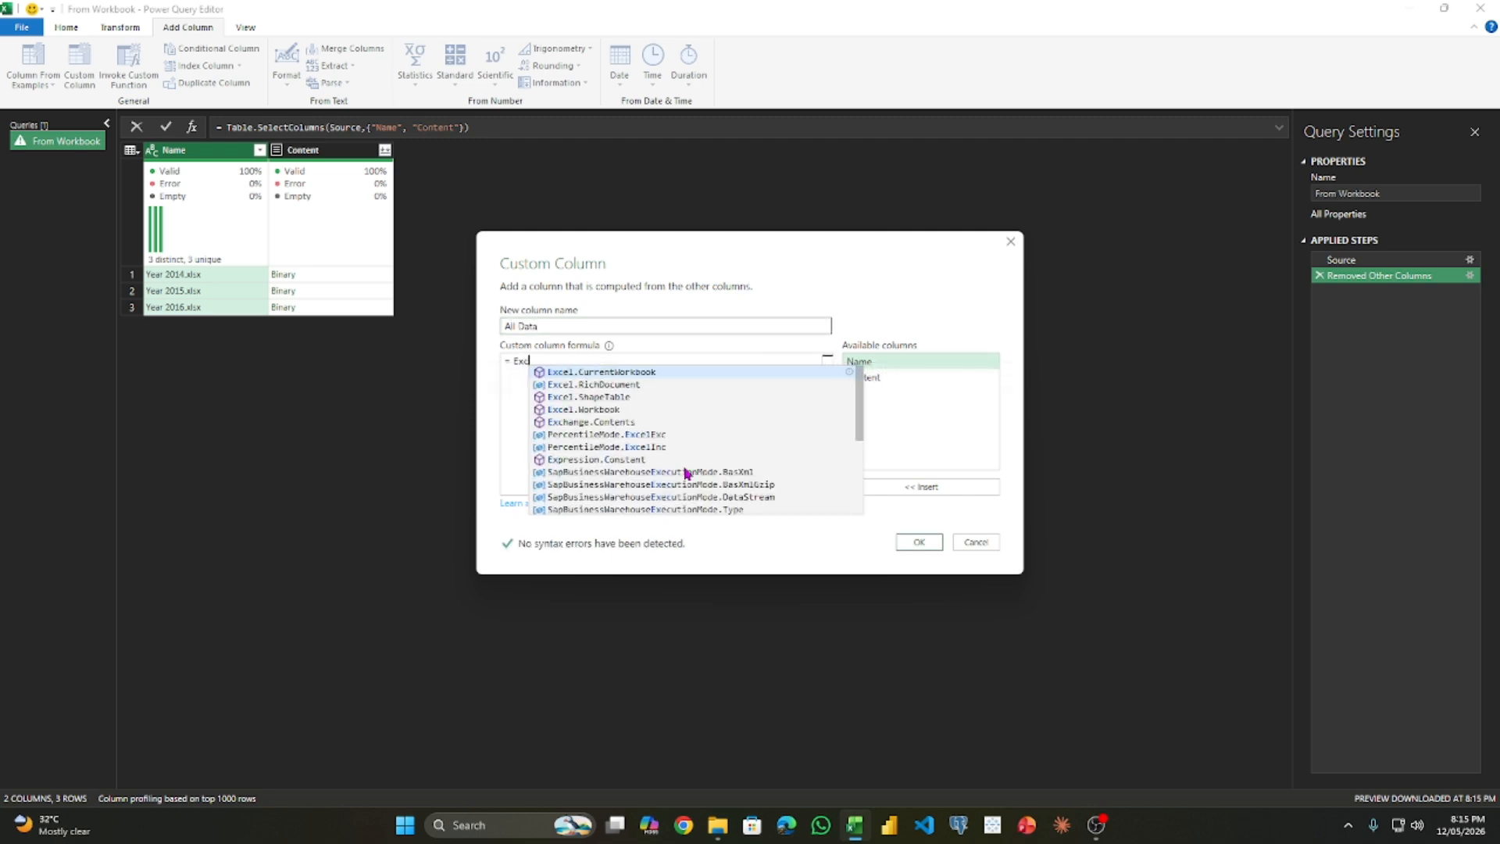
text(l.)
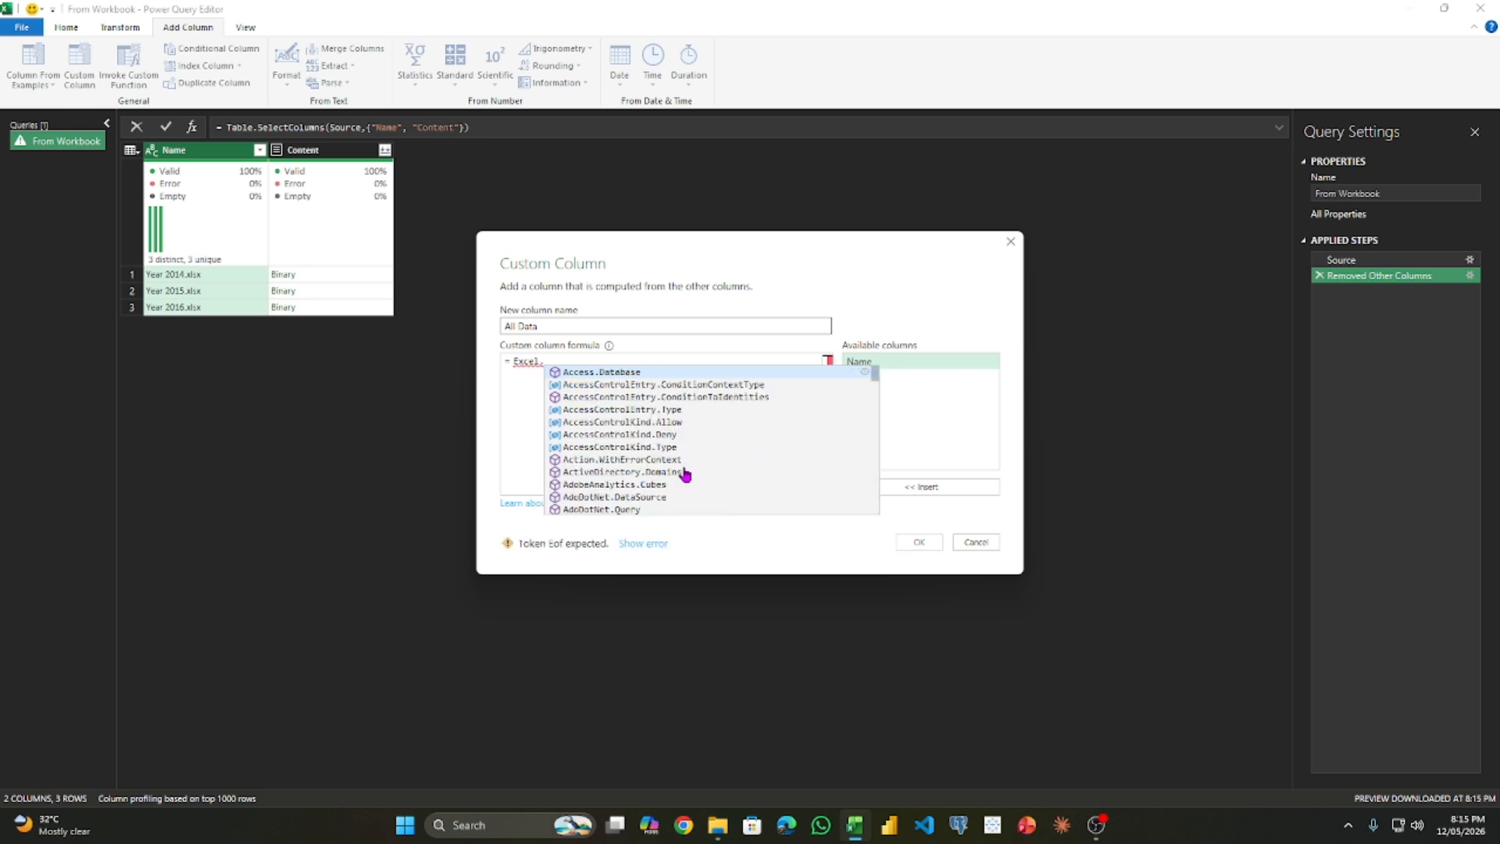
text(Wor)
key(Tab)
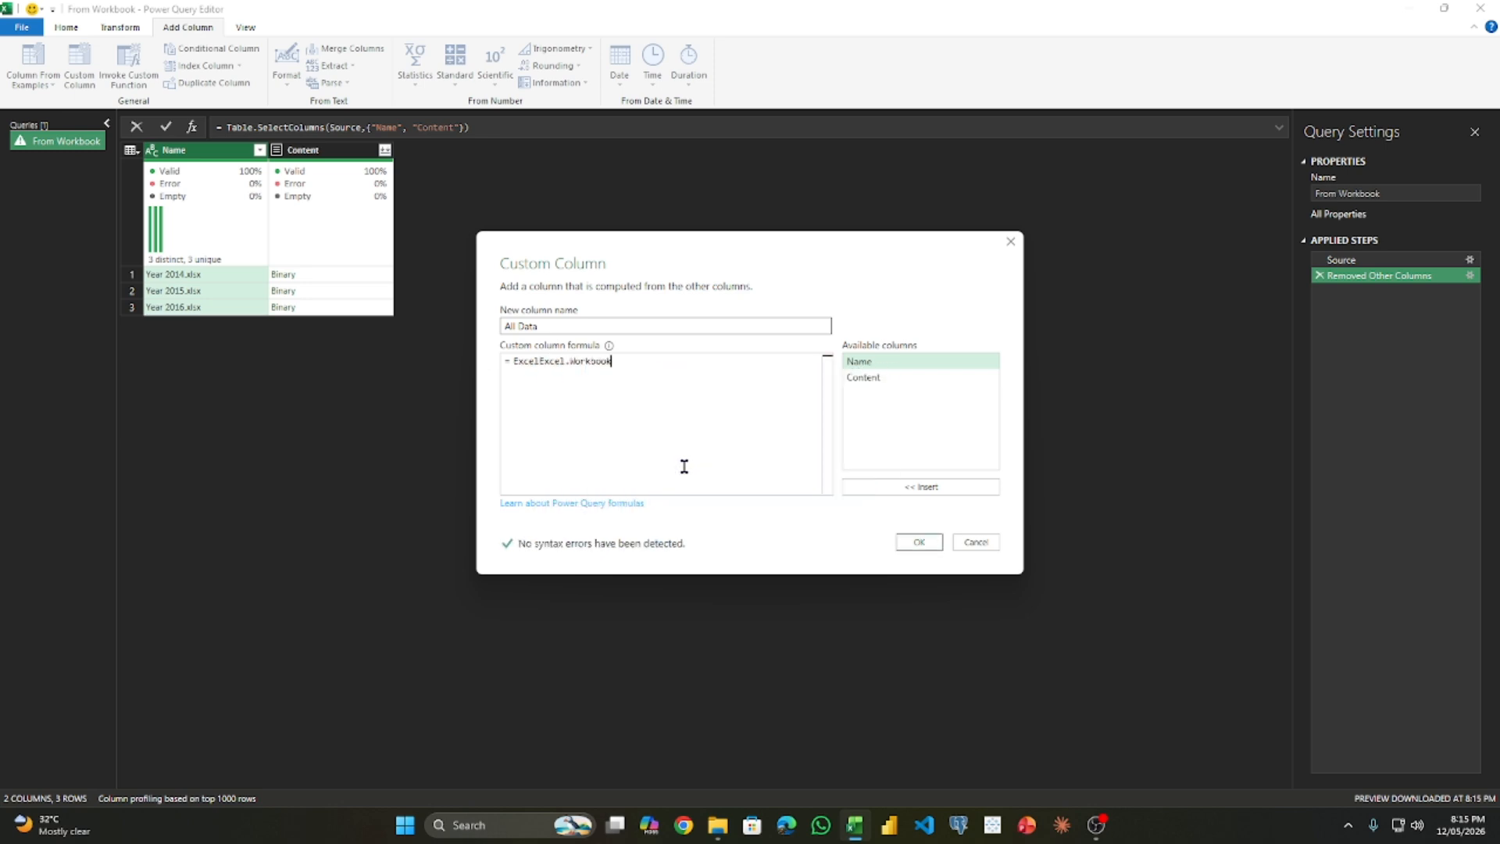
text(()
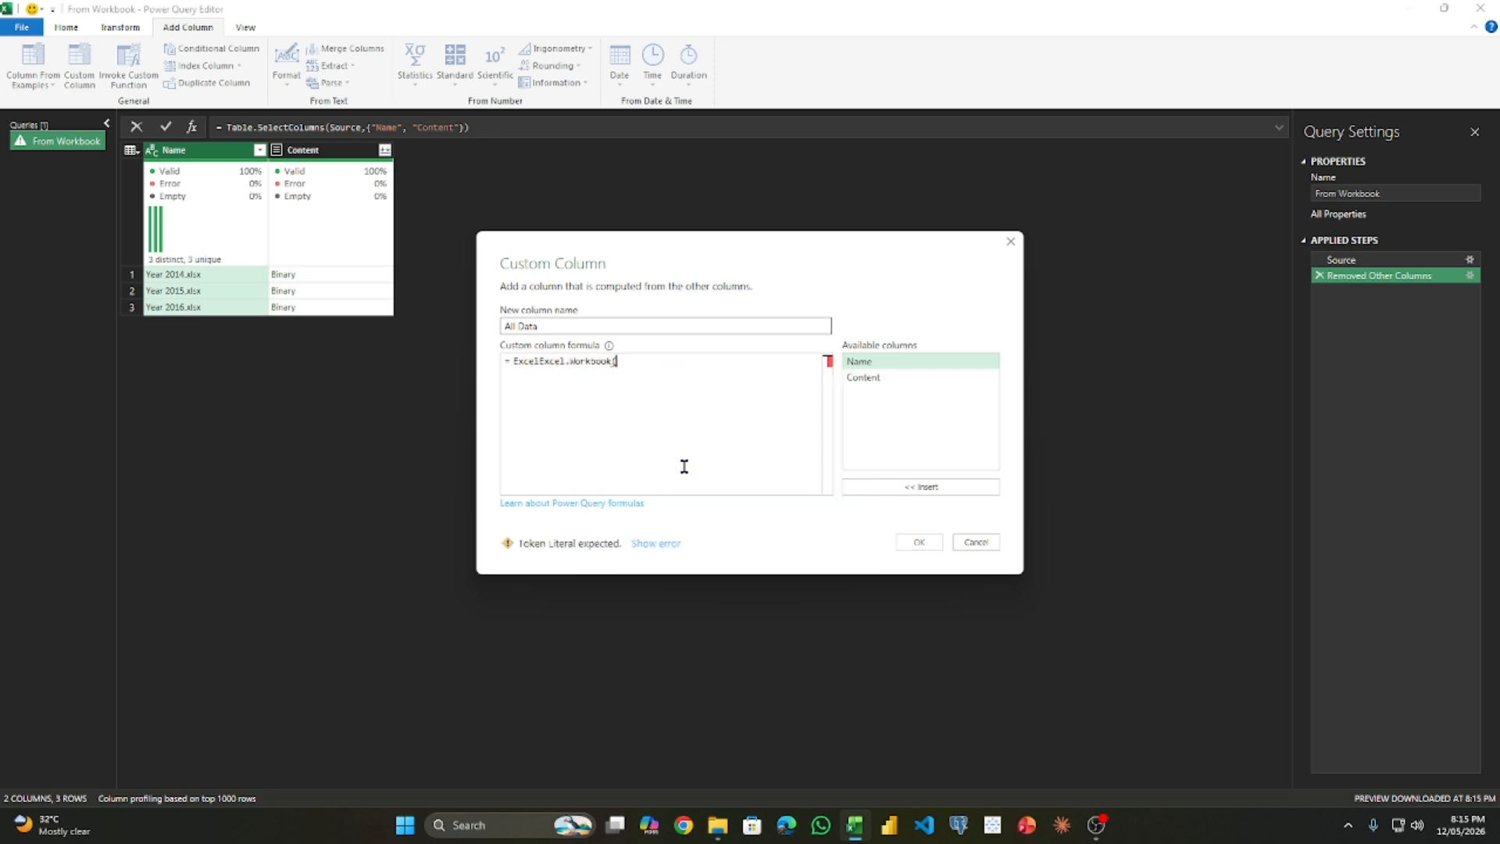
click(534, 360)
key(BackSpace)
key(BackSpace)
key(BackSpace)
key(BackSpace)
text([)
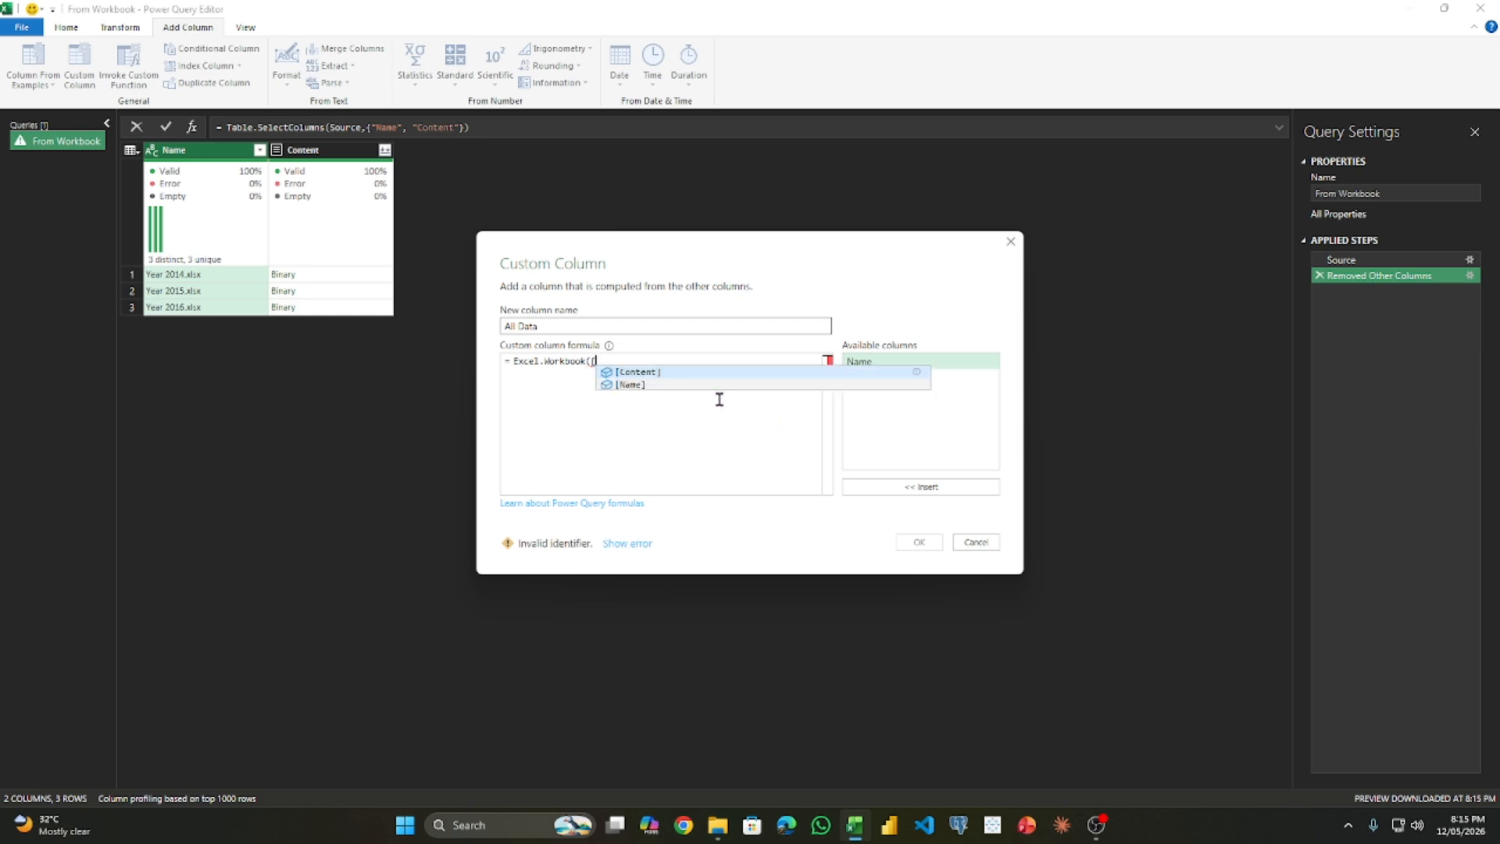
click(673, 372)
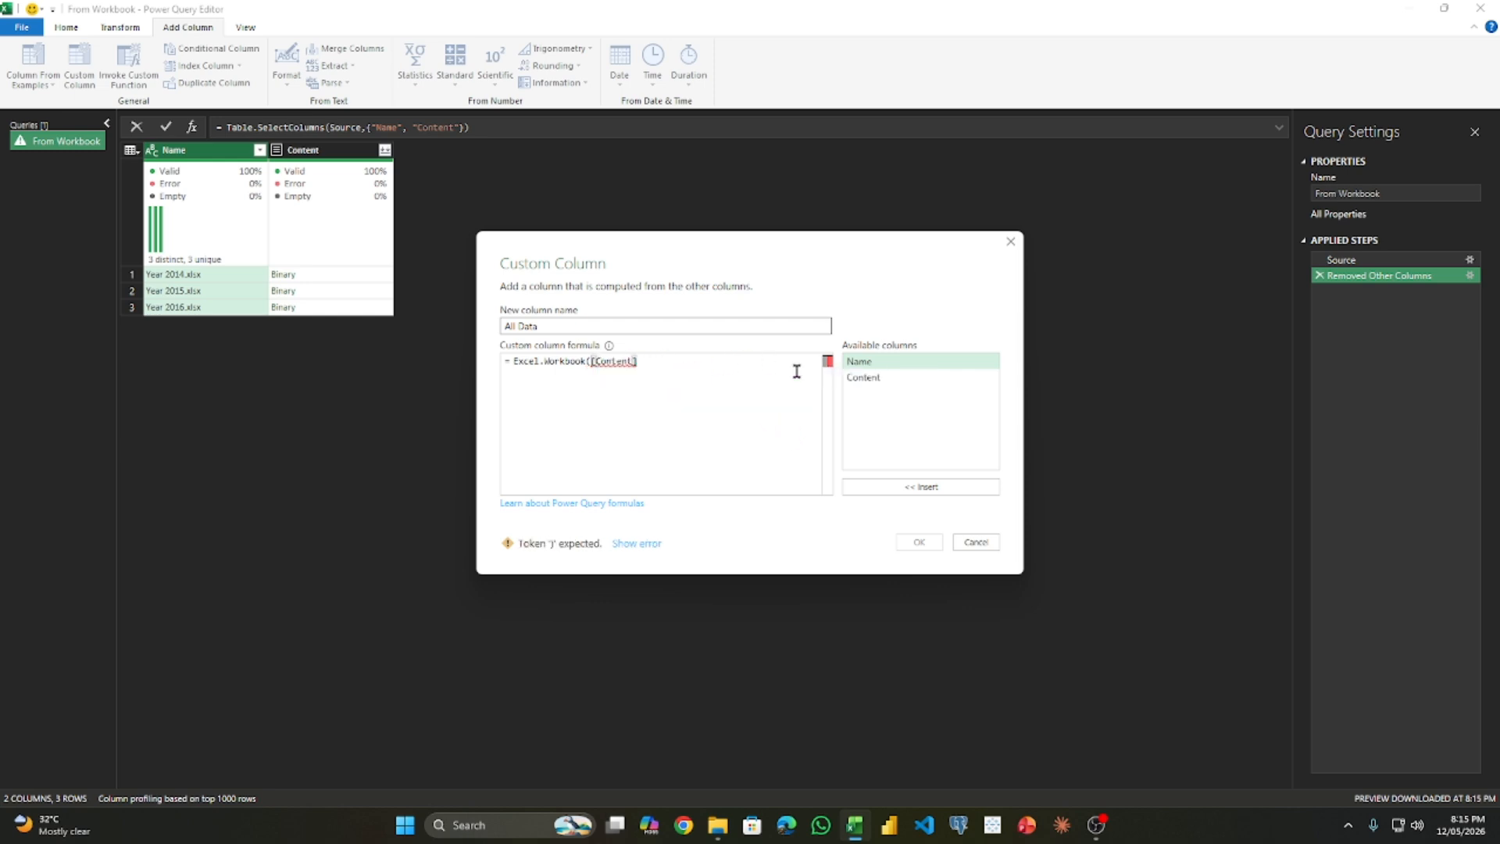
text())
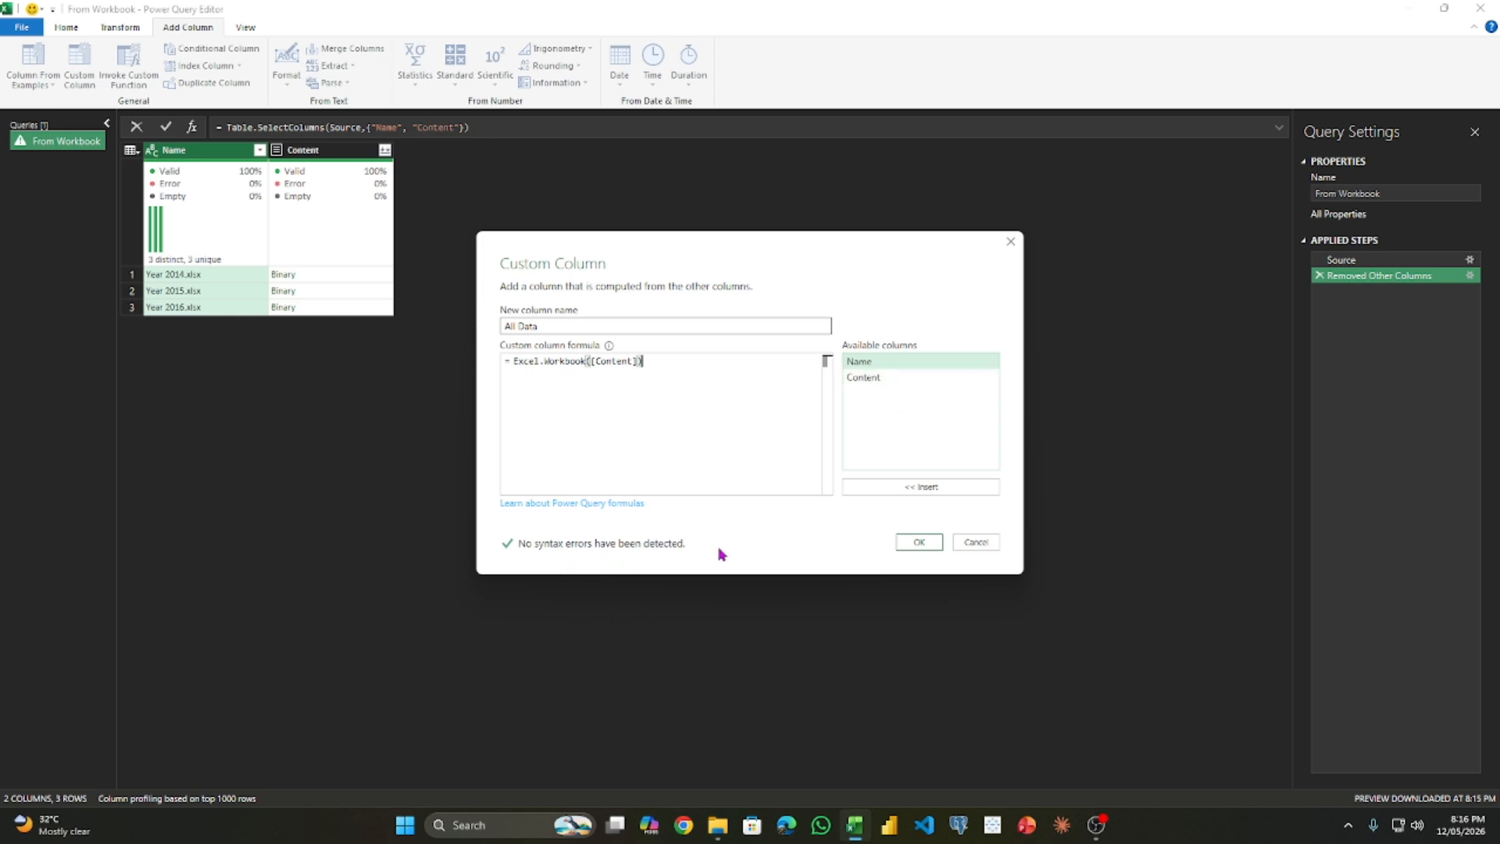
key(BackSpace)
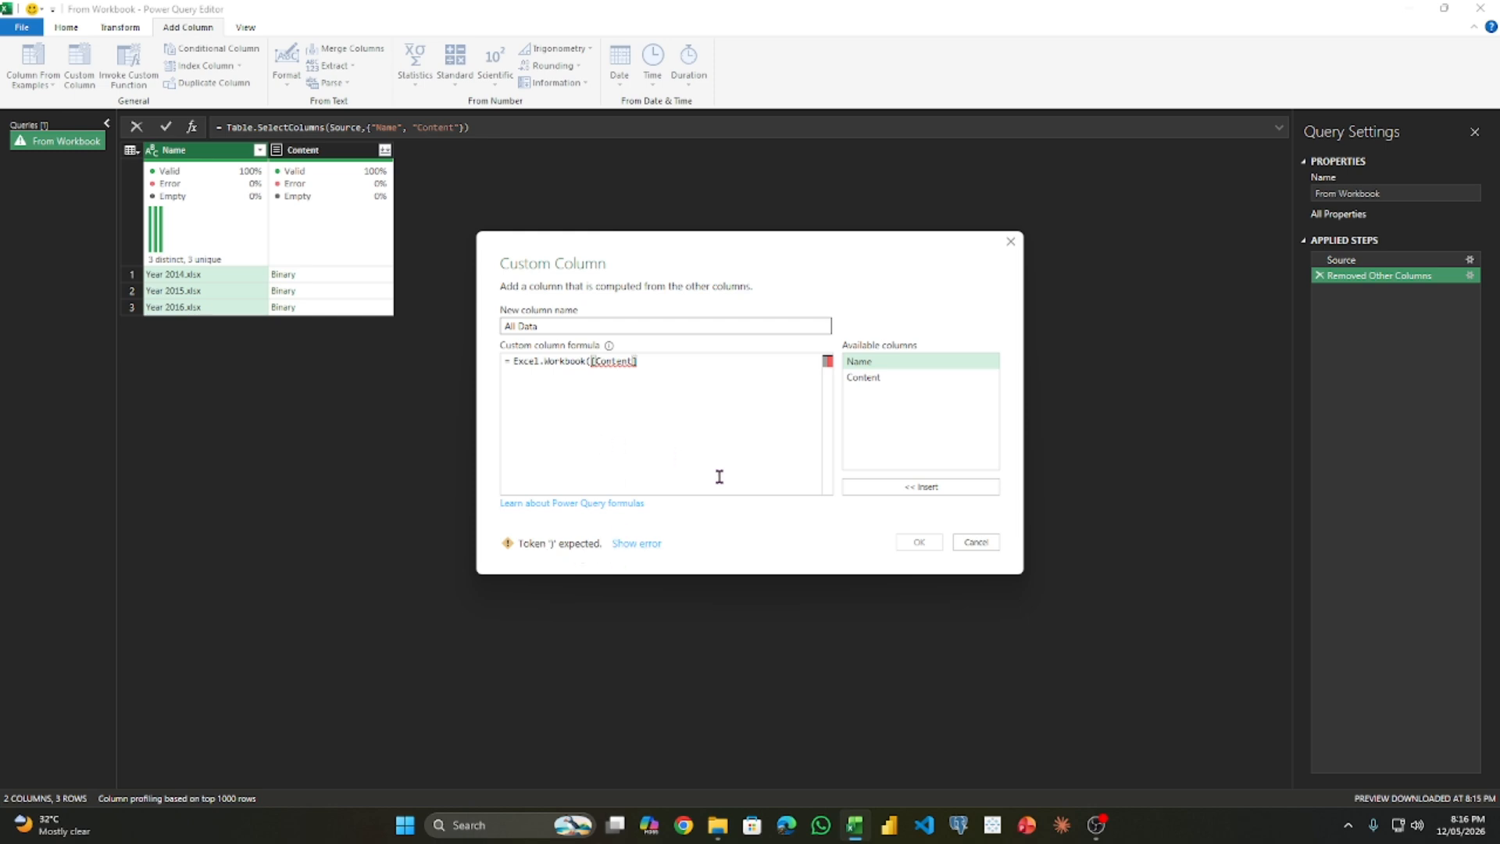
text())
drag(680, 383, 432, 352)
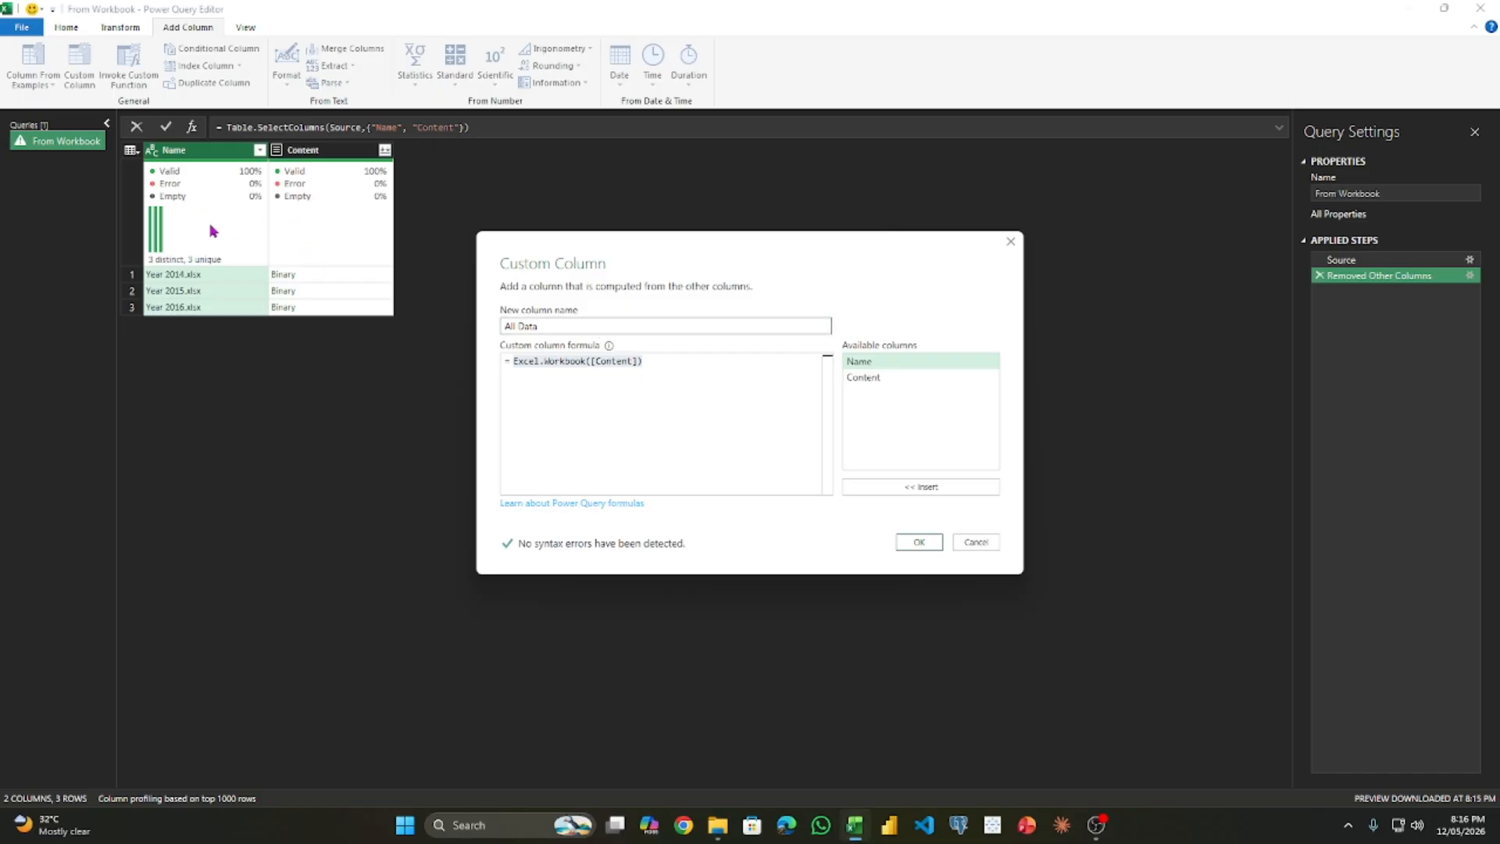
click(920, 542)
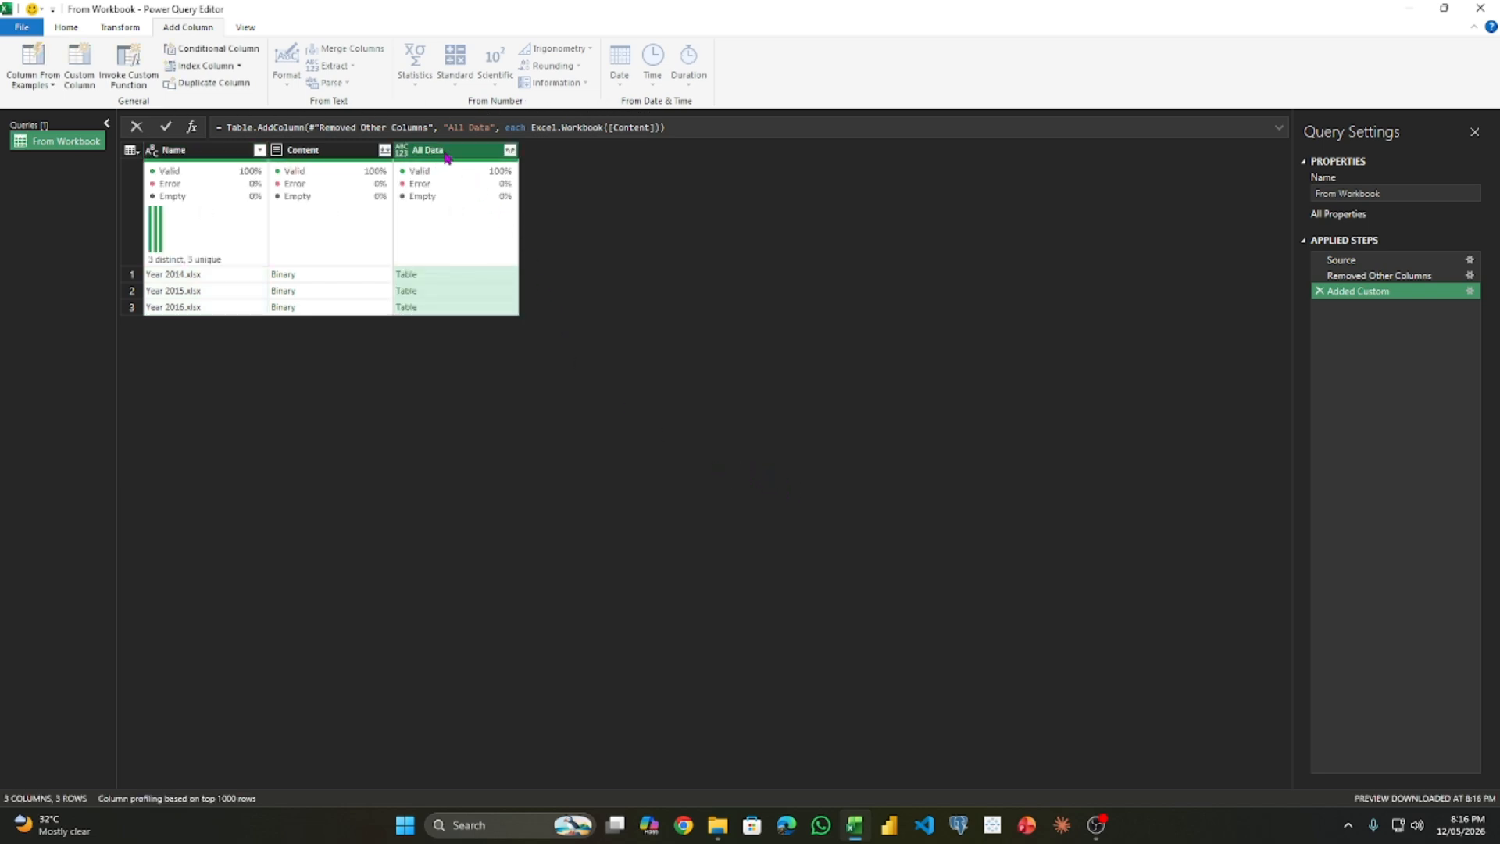
Step: Remove all columns except All Data and expand it into all its columns without the original column name as prefix
right_click(446, 157)
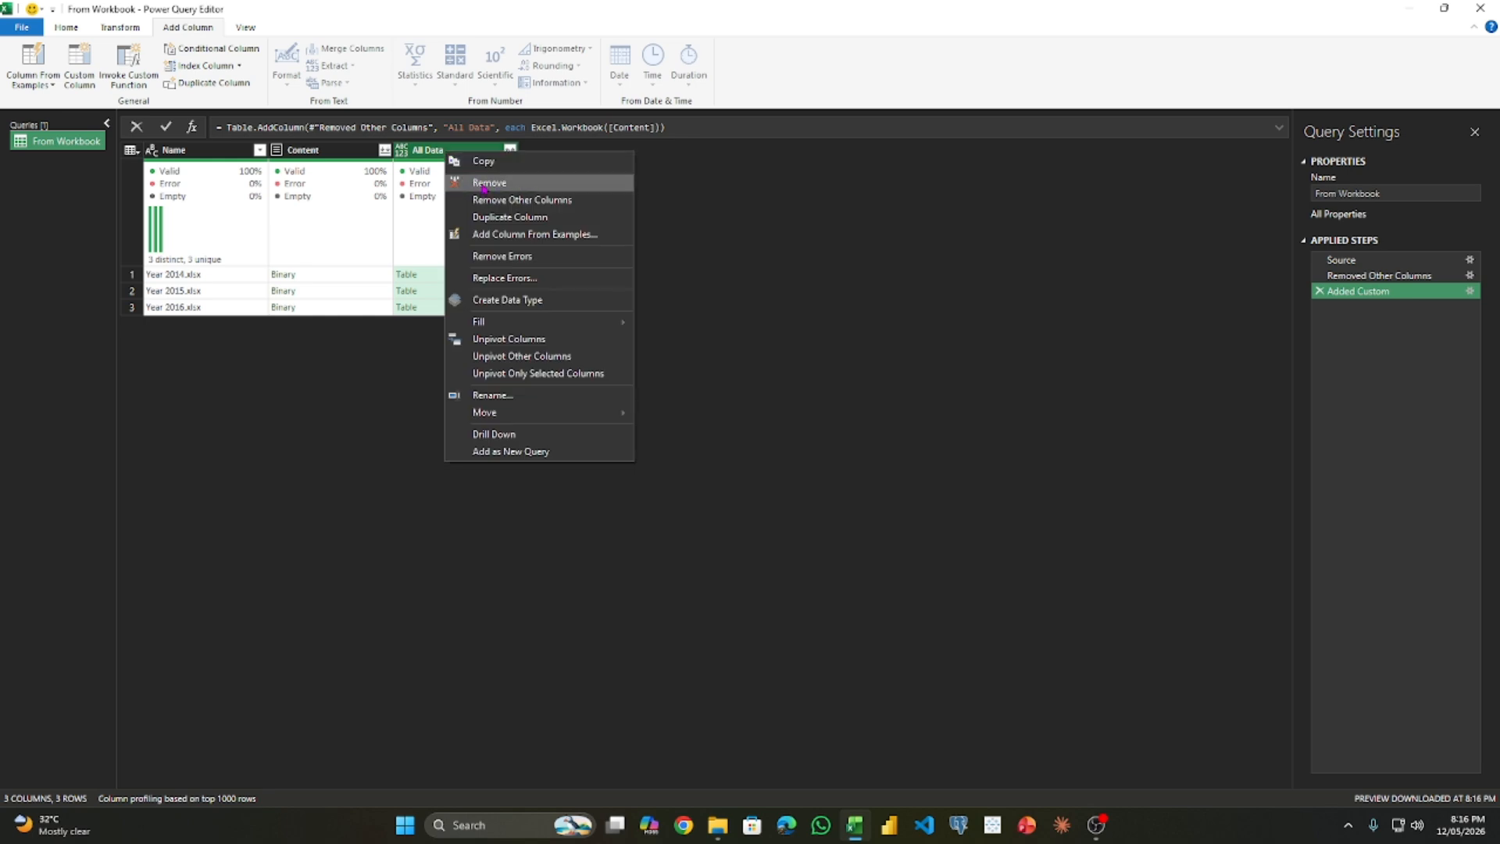
click(522, 205)
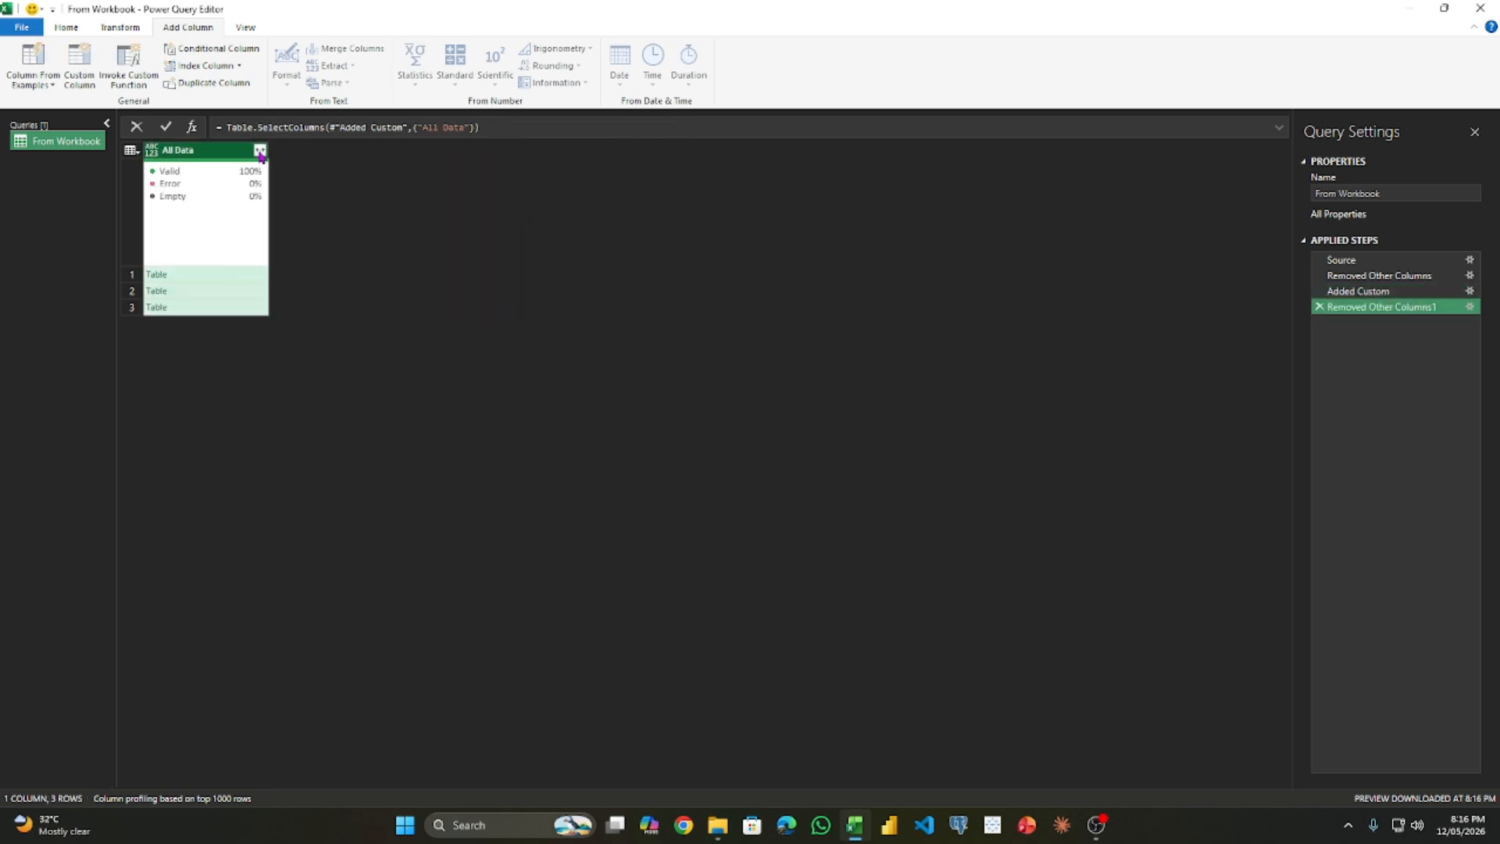
click(260, 150)
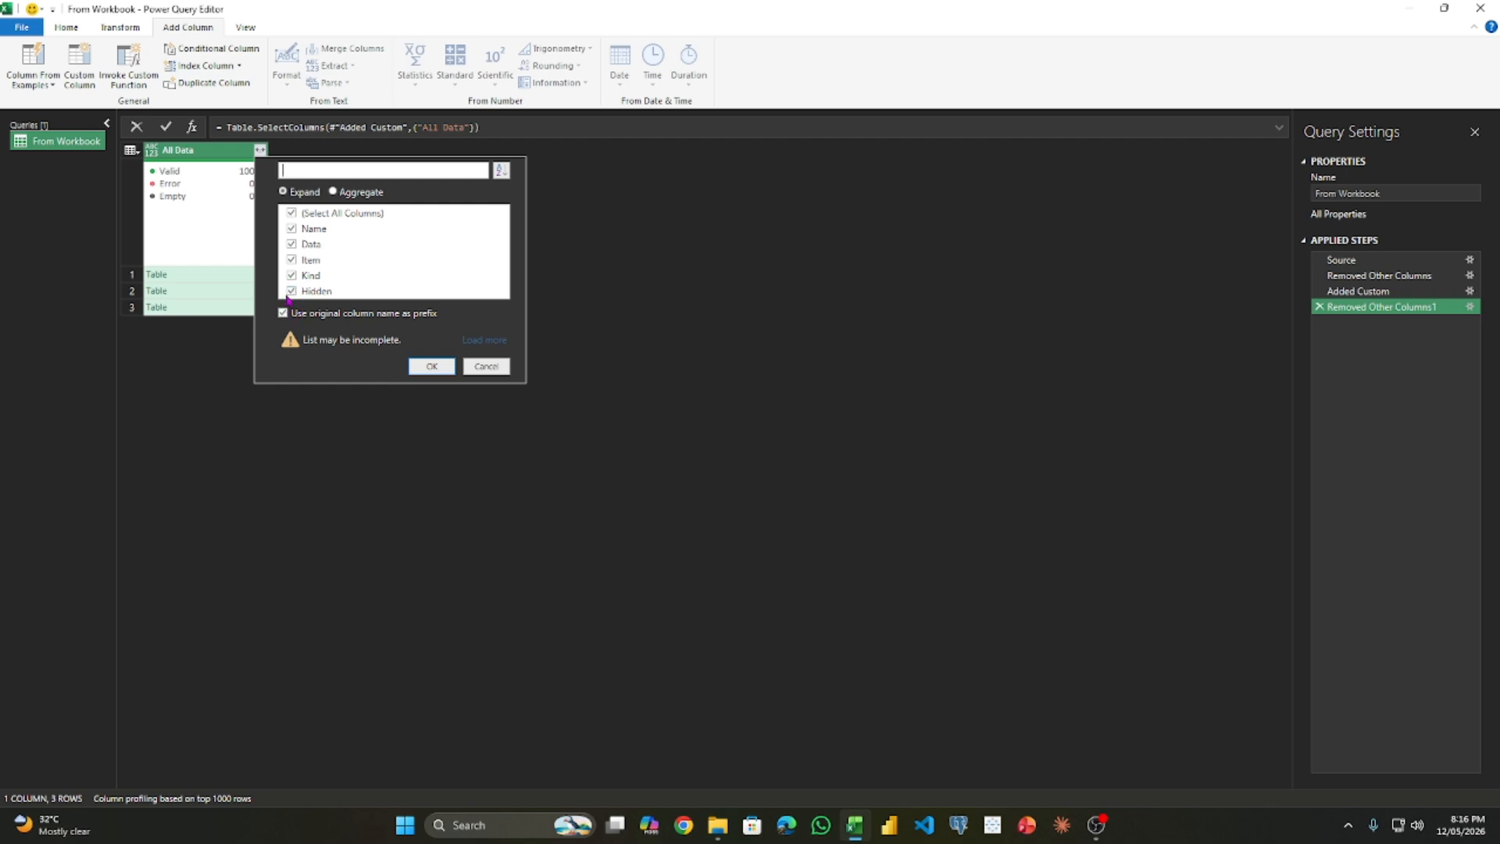
click(300, 217)
click(304, 247)
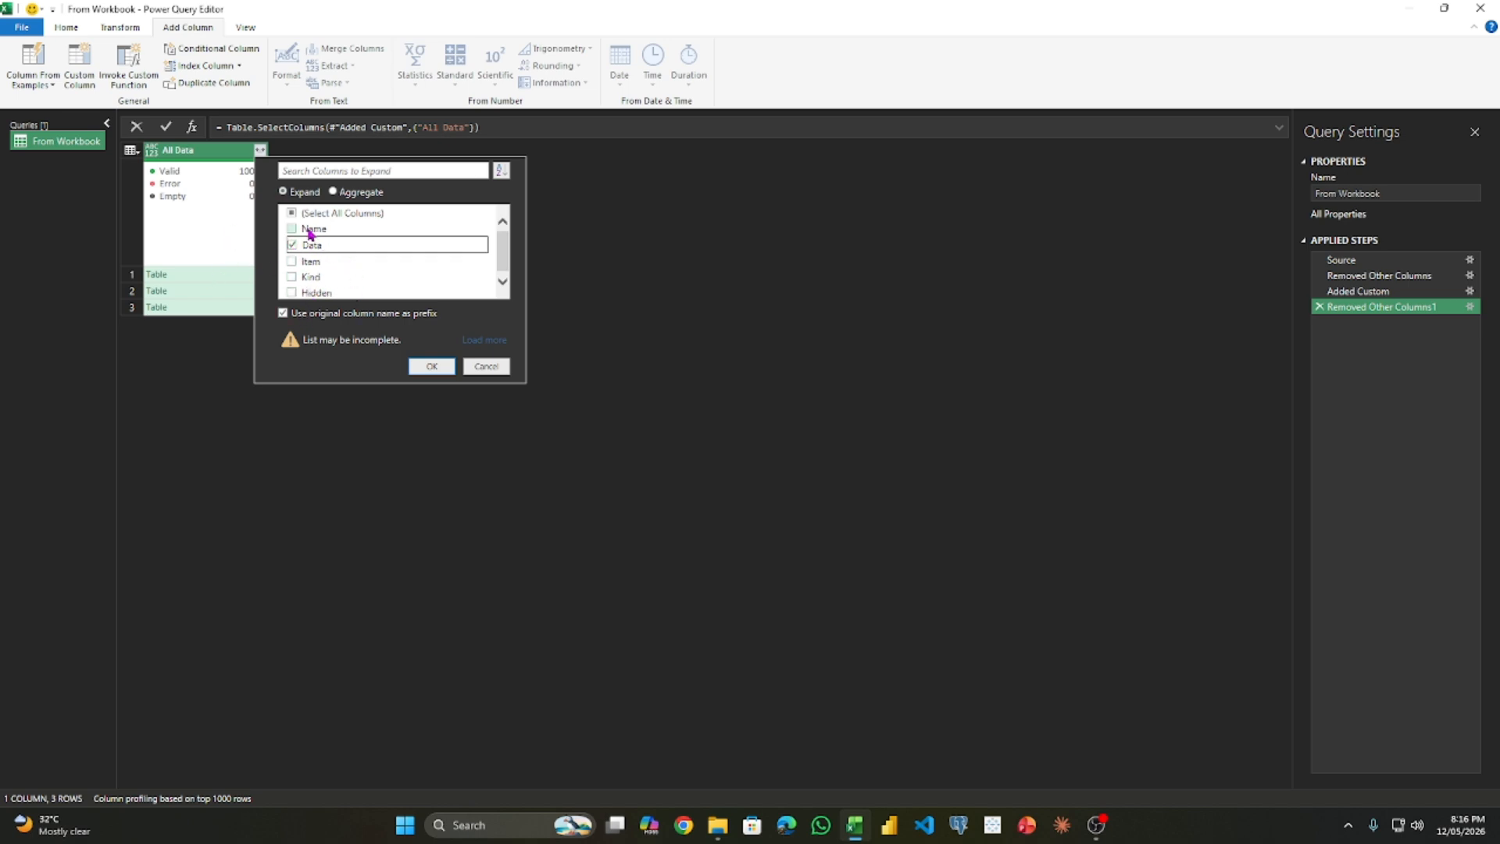
click(303, 214)
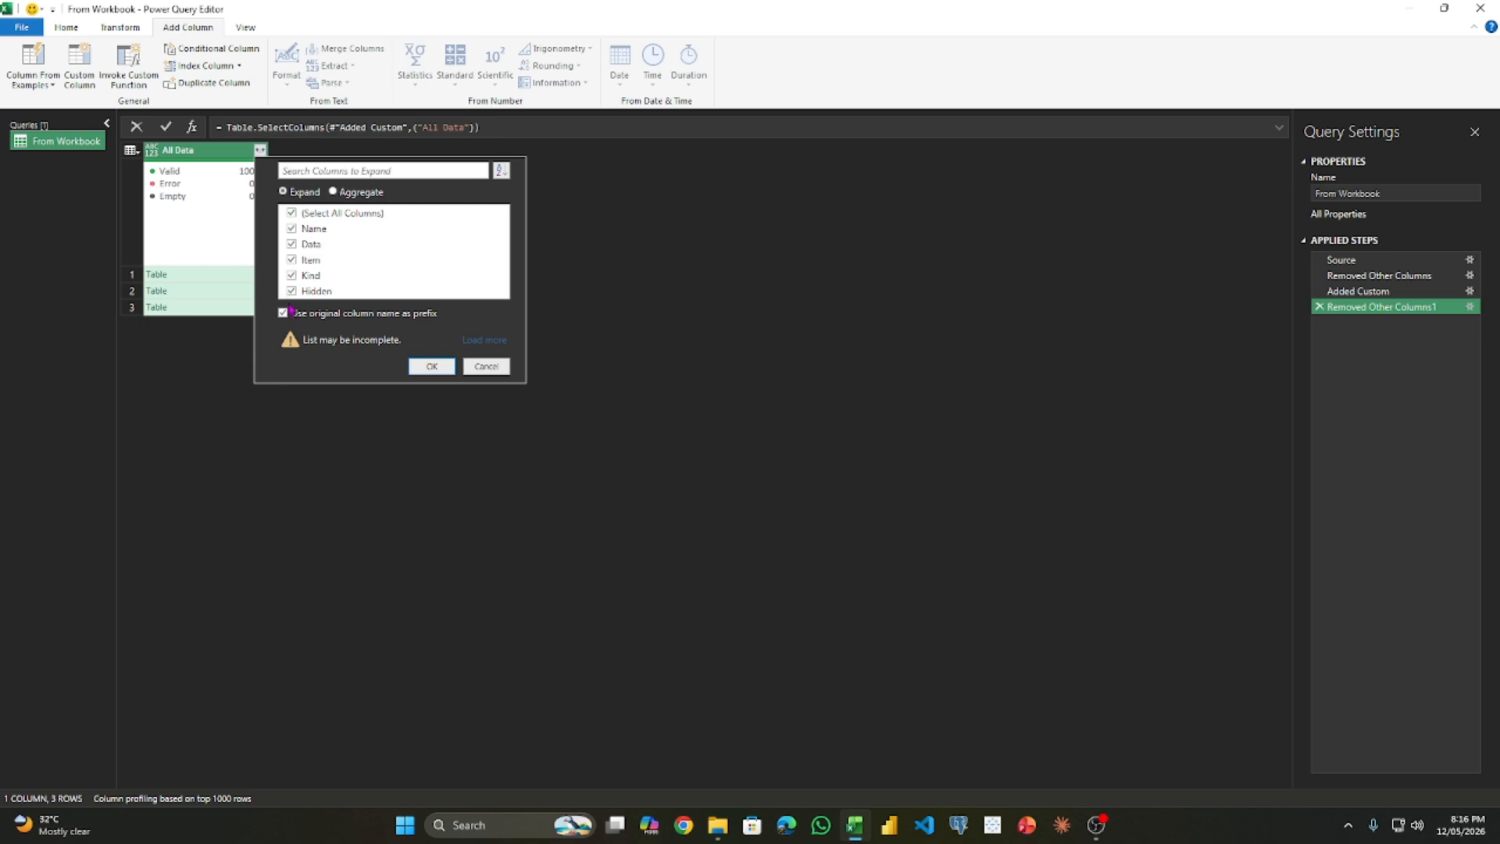
click(433, 367)
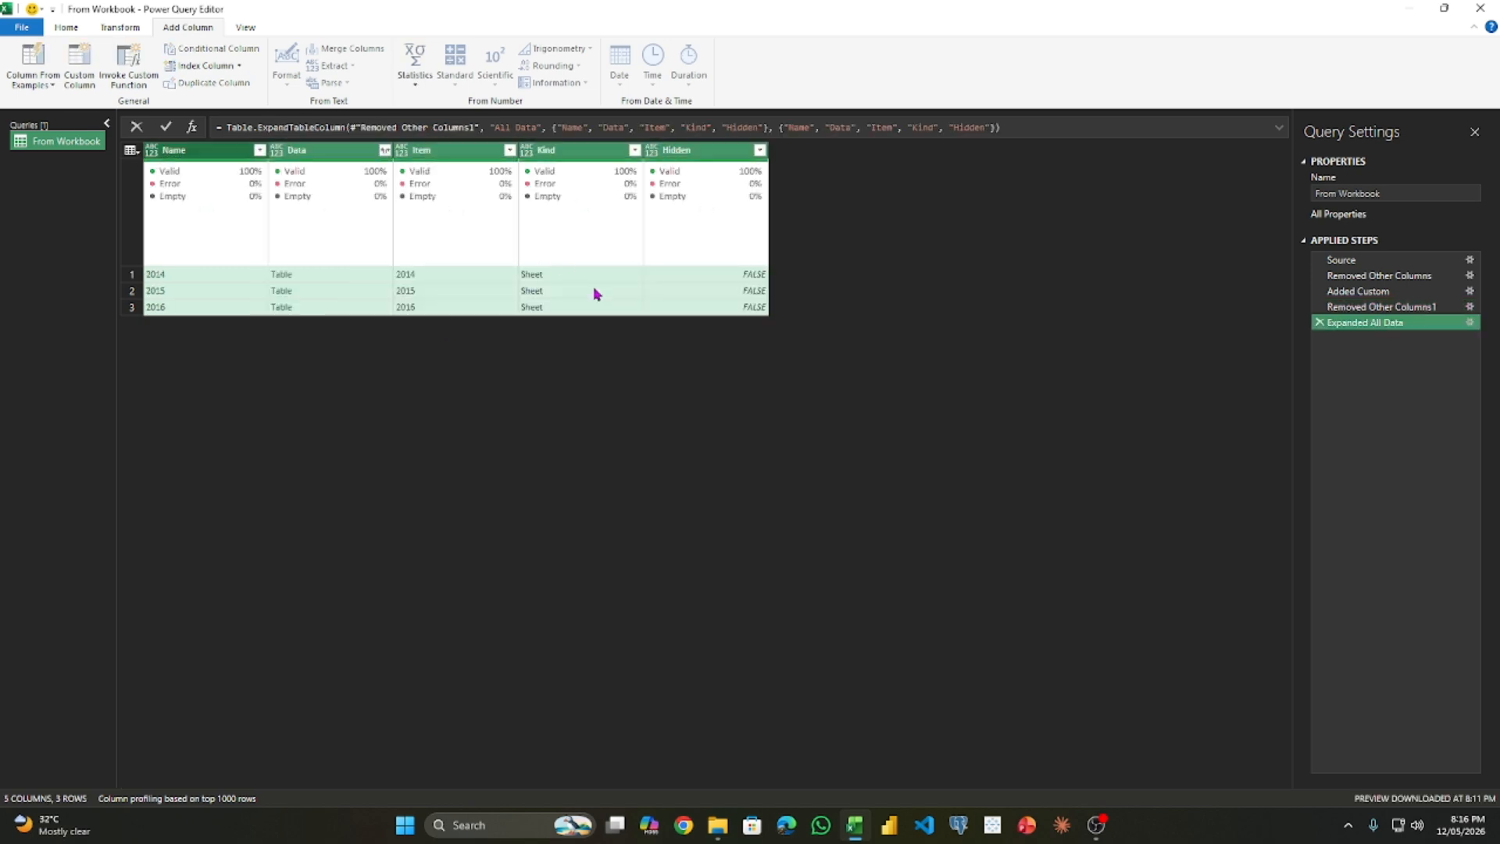
Step: Keep only the Data column of the expanded table by removing all other columns
click(360, 155)
right_click(360, 155)
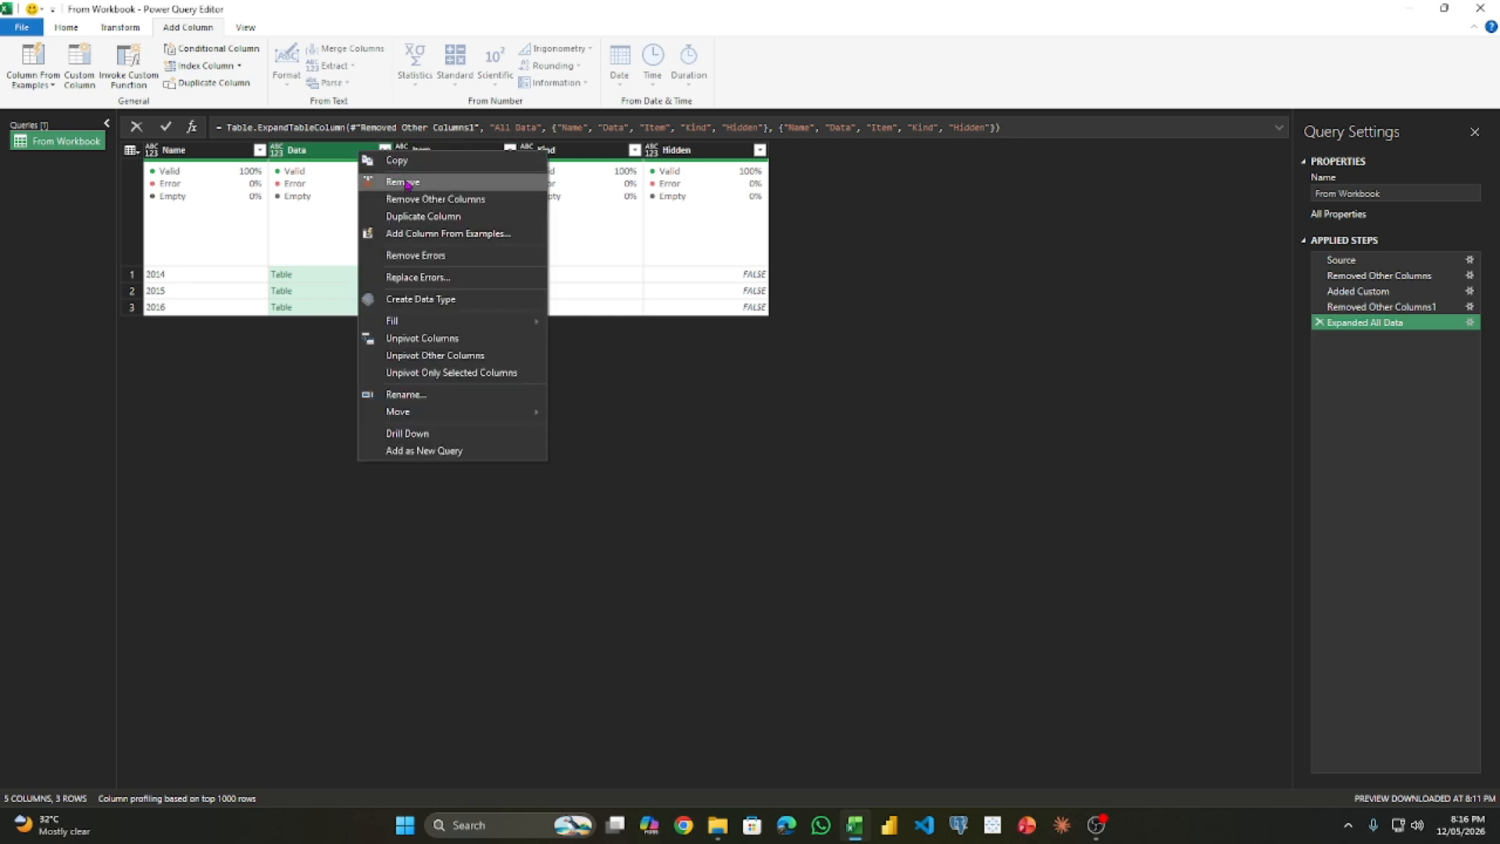
click(422, 200)
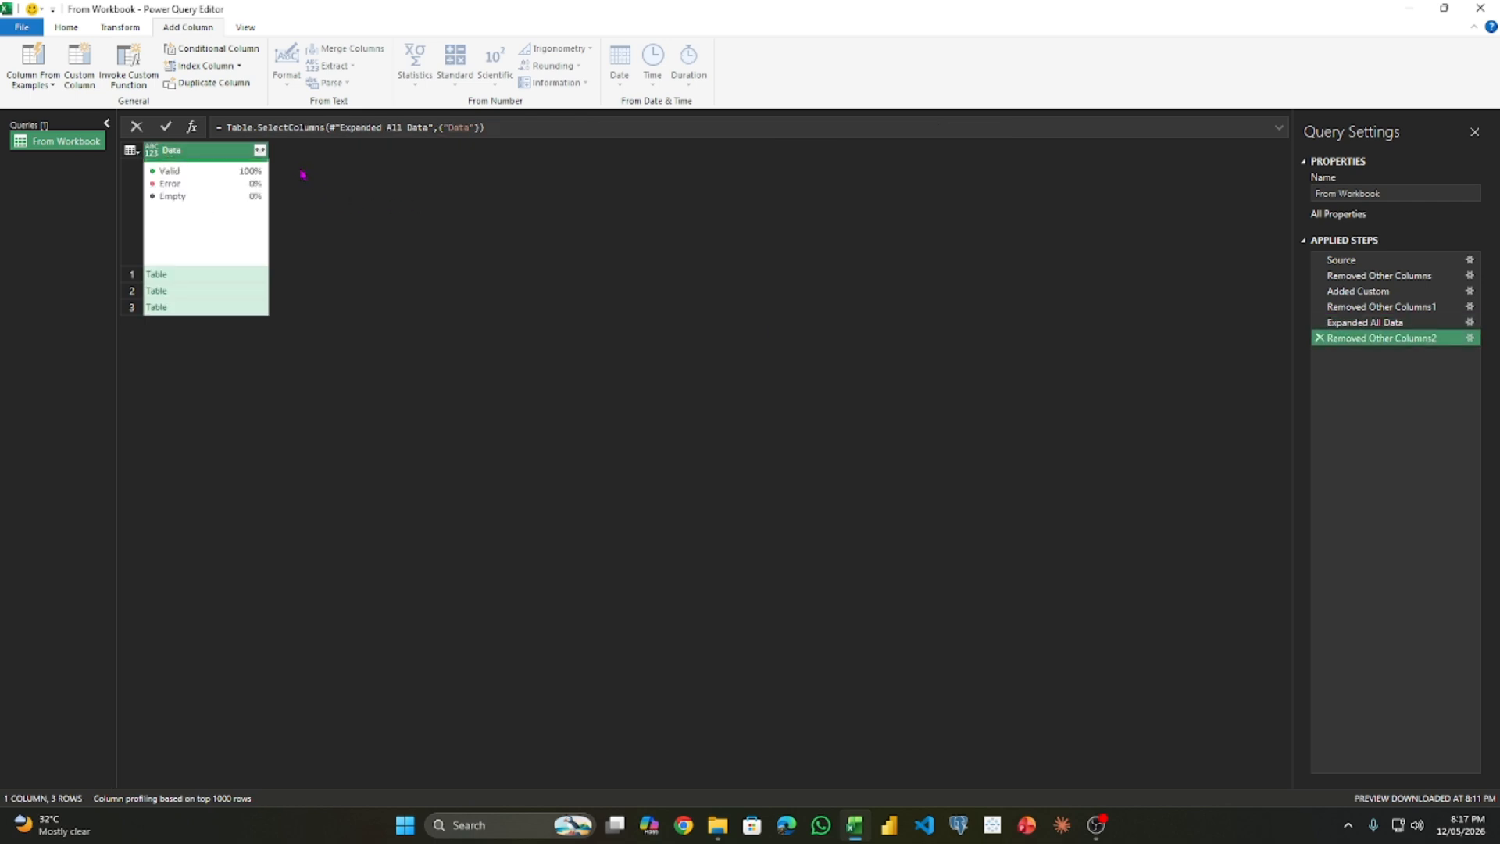
Step: Expand the Data column into all its columns without a name prefix and use the first row as headers
click(260, 150)
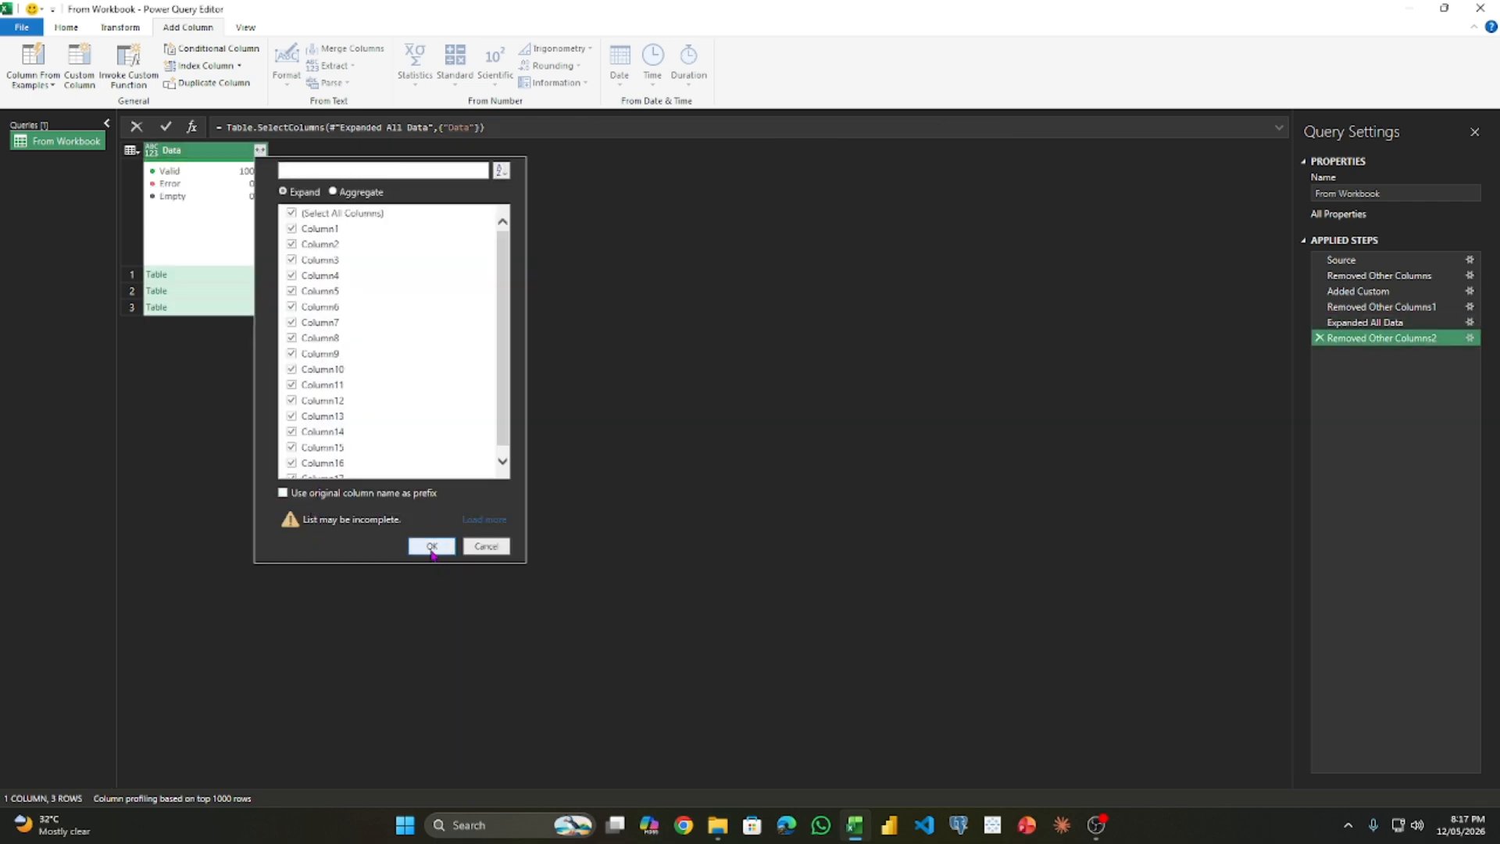
click(432, 546)
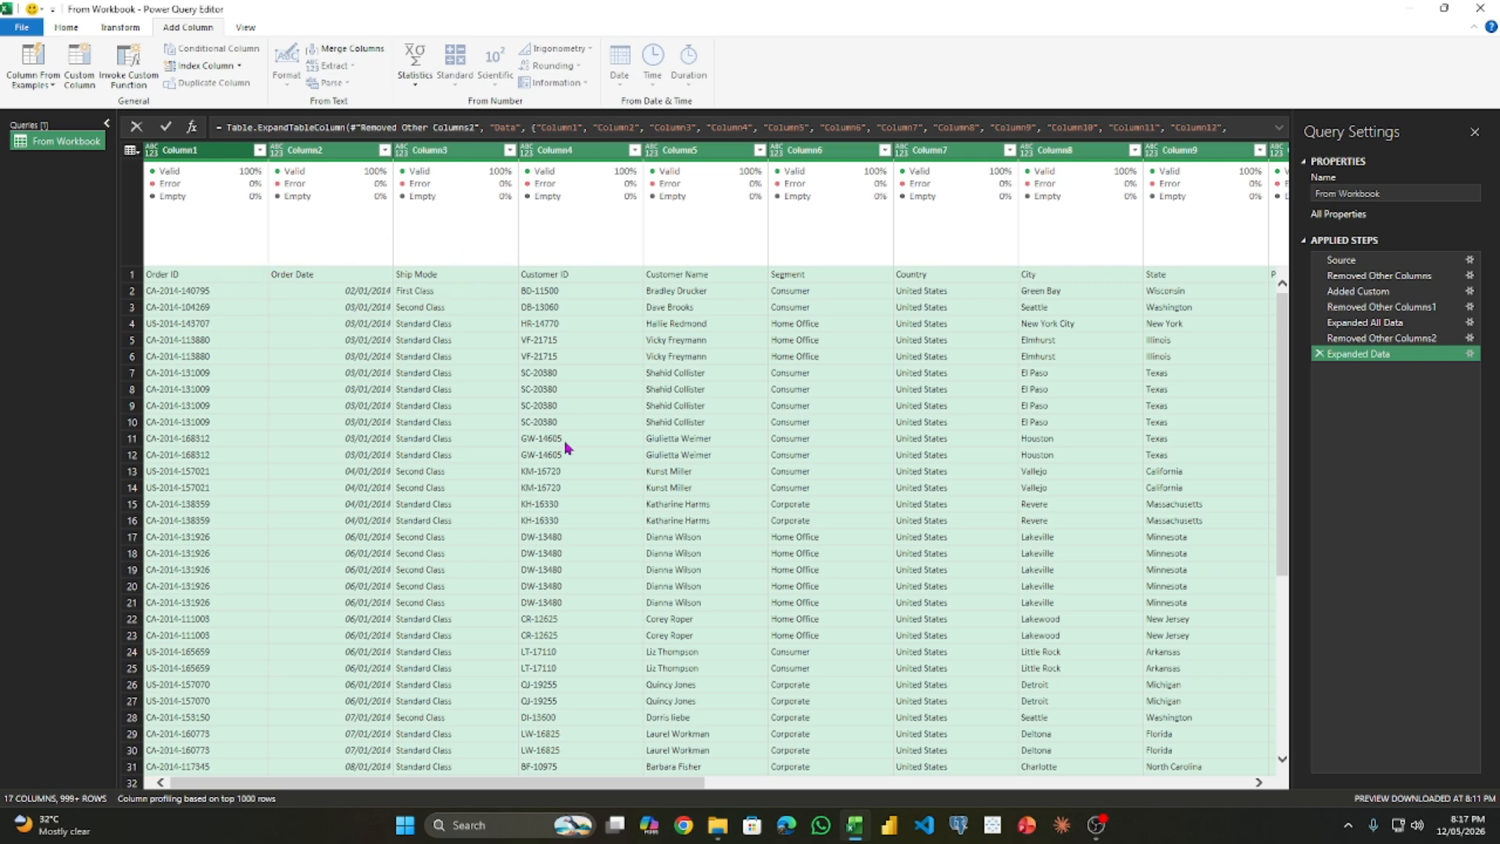
click(71, 29)
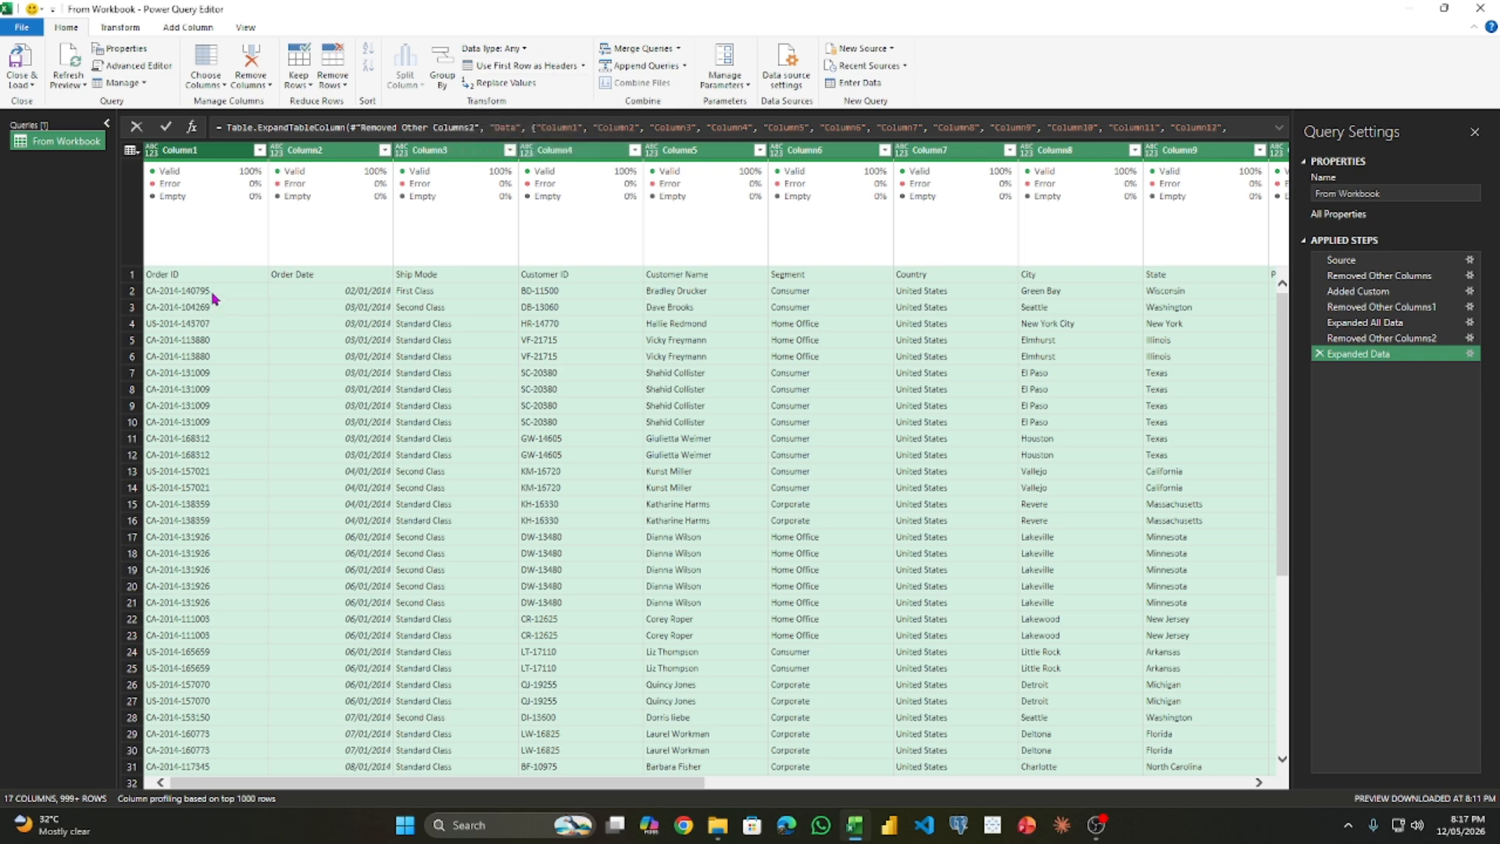
click(536, 68)
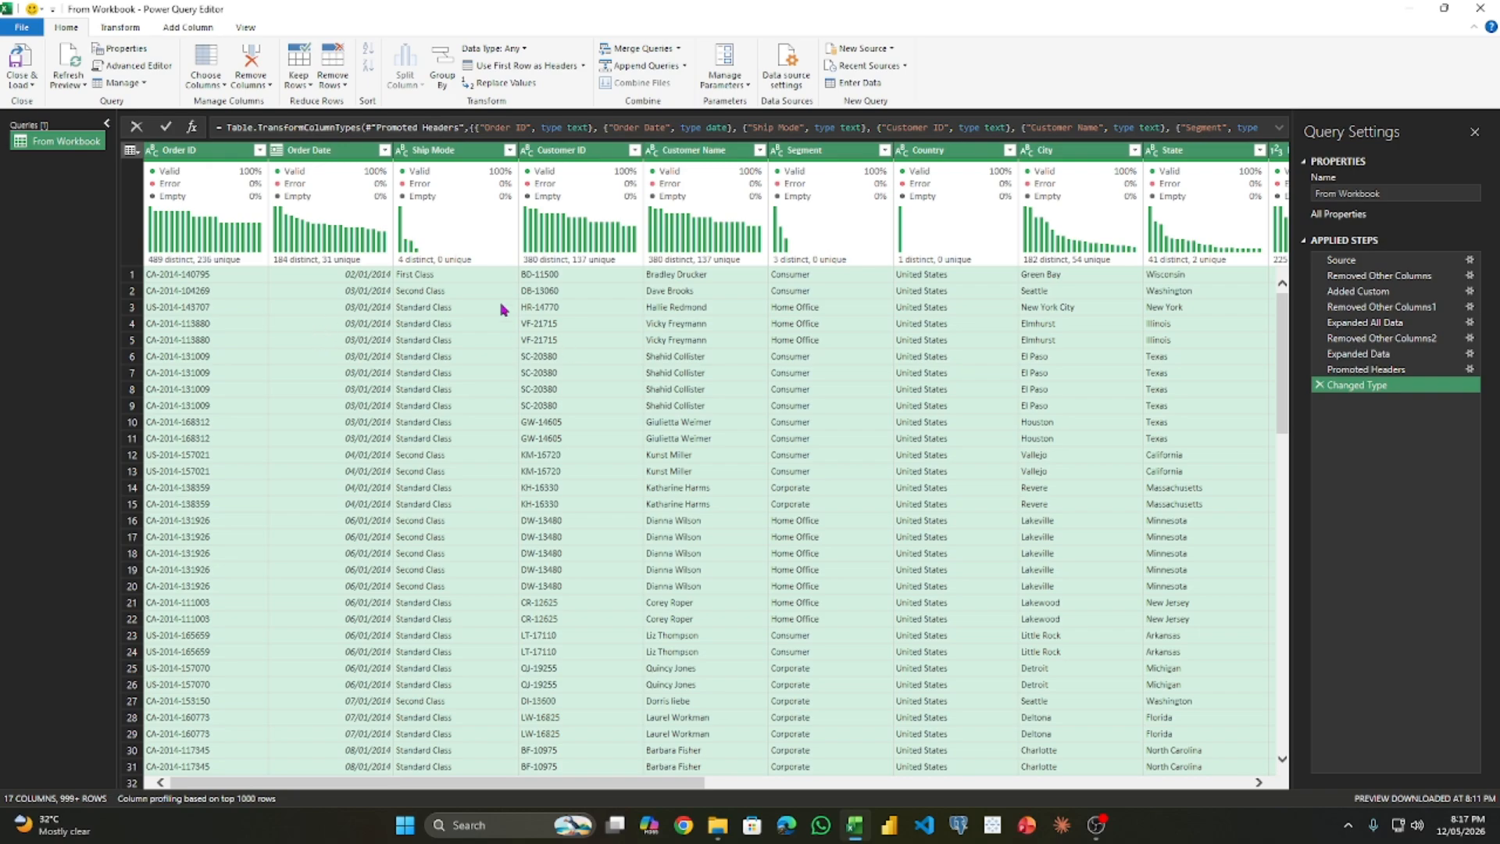
Step: Review the combined rows and their order dates to check that the yearly data follows on in one table
scroll(428, 471, down, 20)
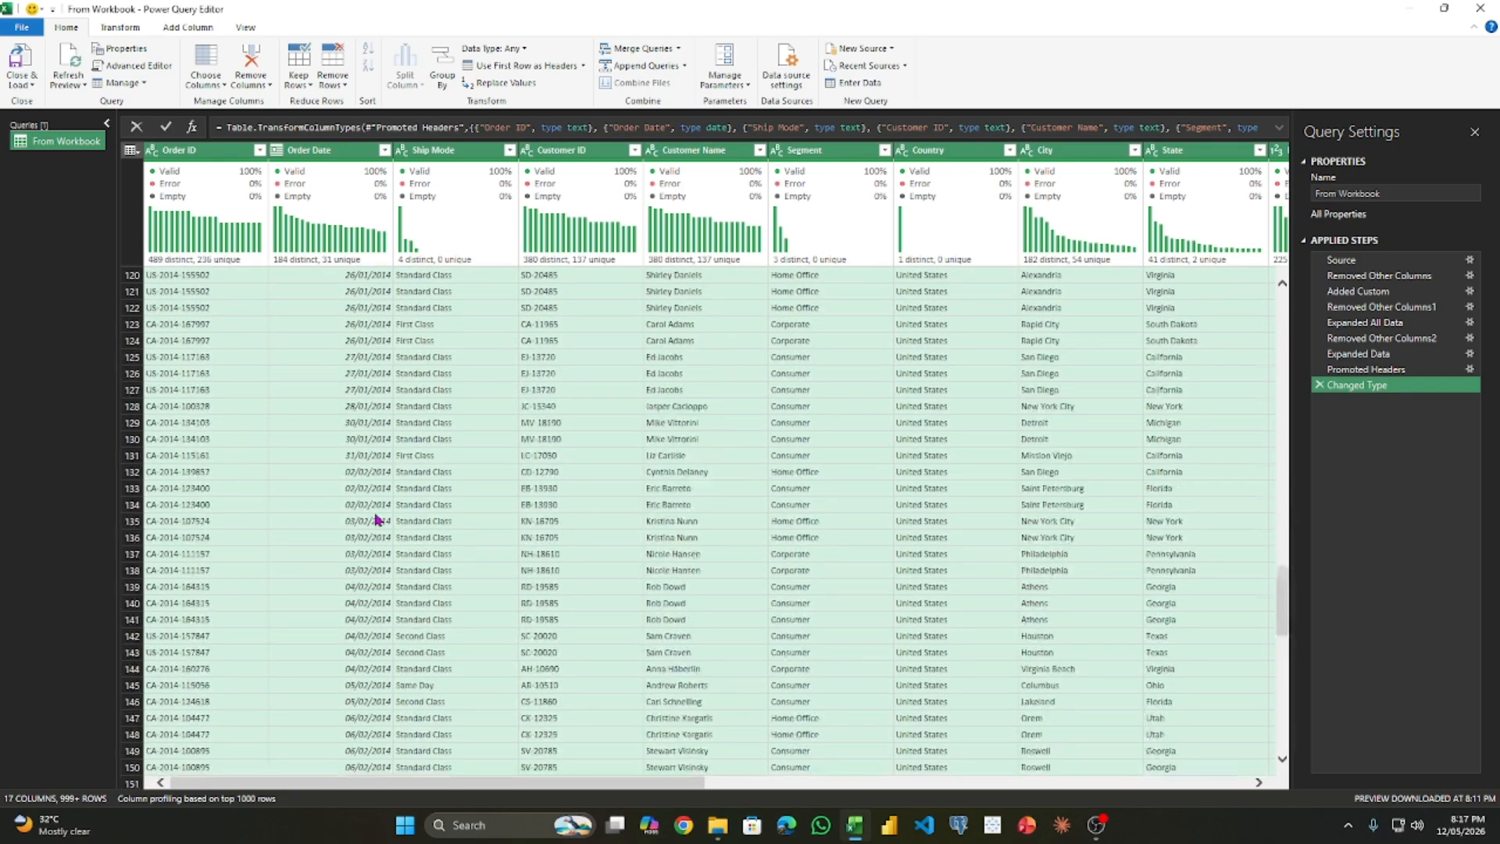
scroll(408, 582, down, 20)
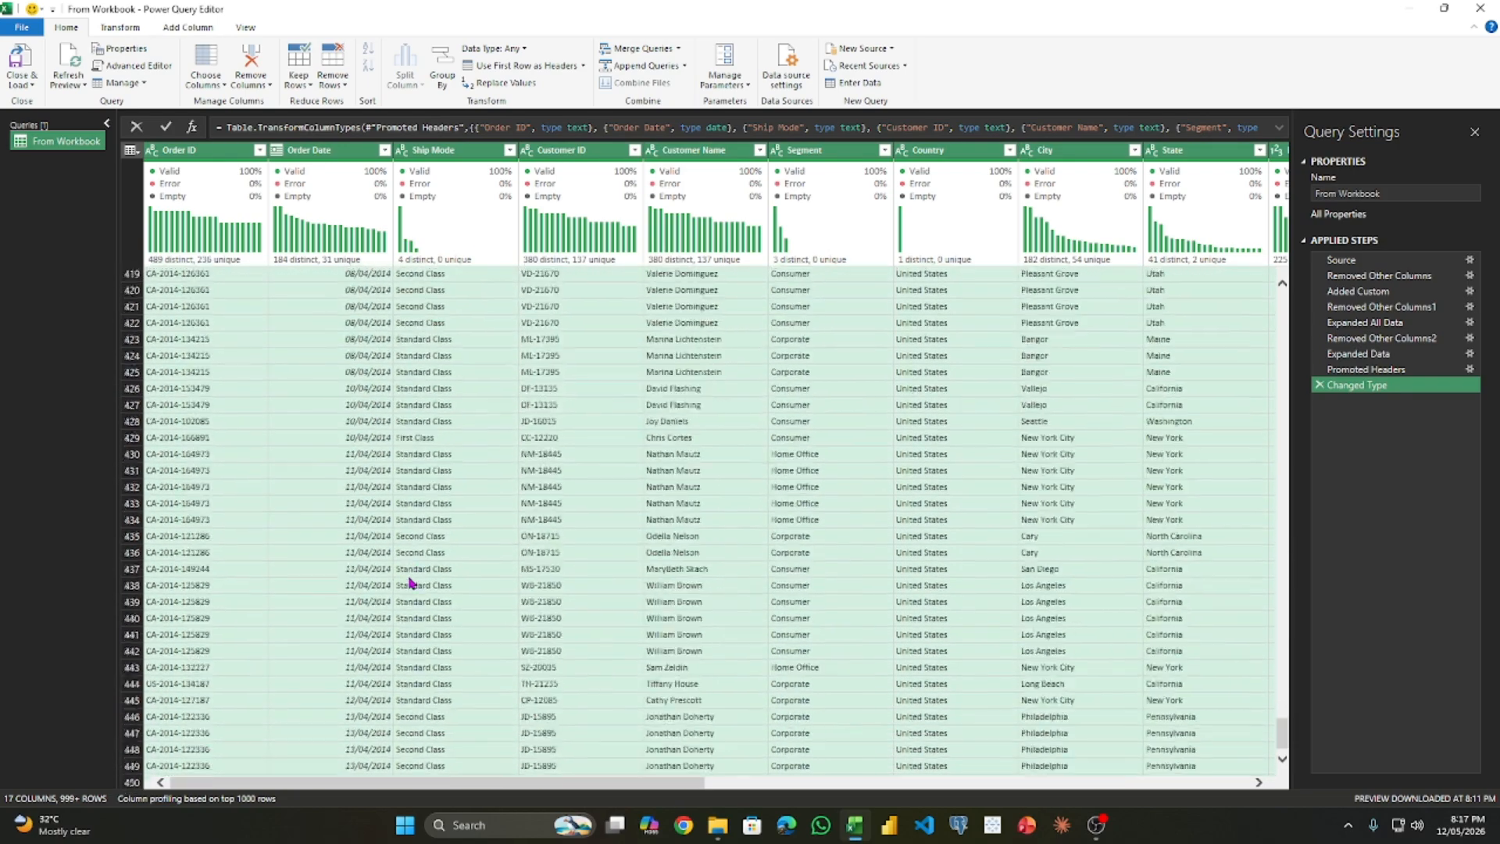
scroll(382, 570, down, 20)
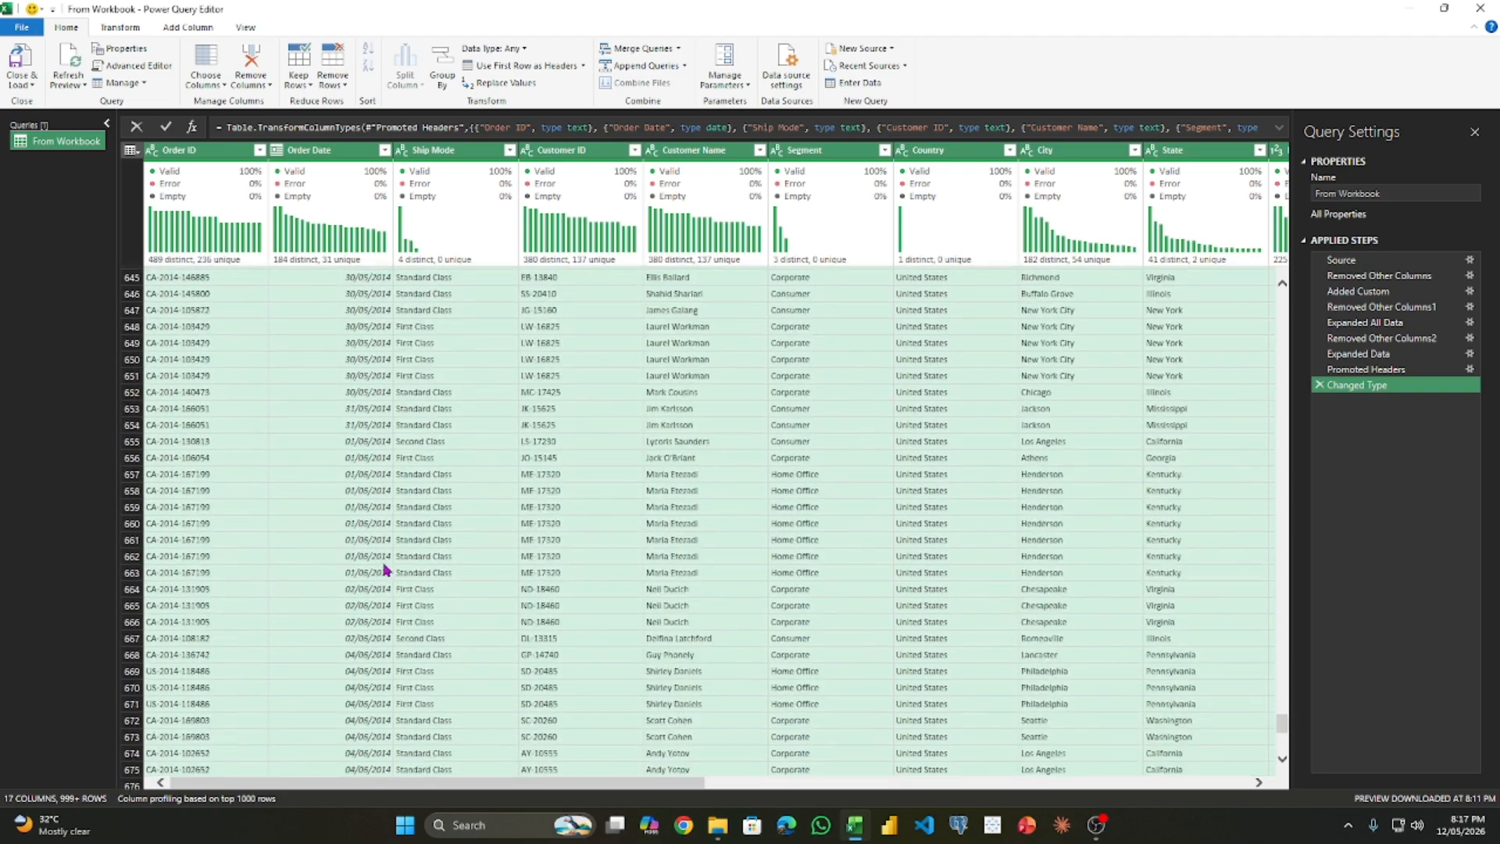
scroll(388, 573, down, 20)
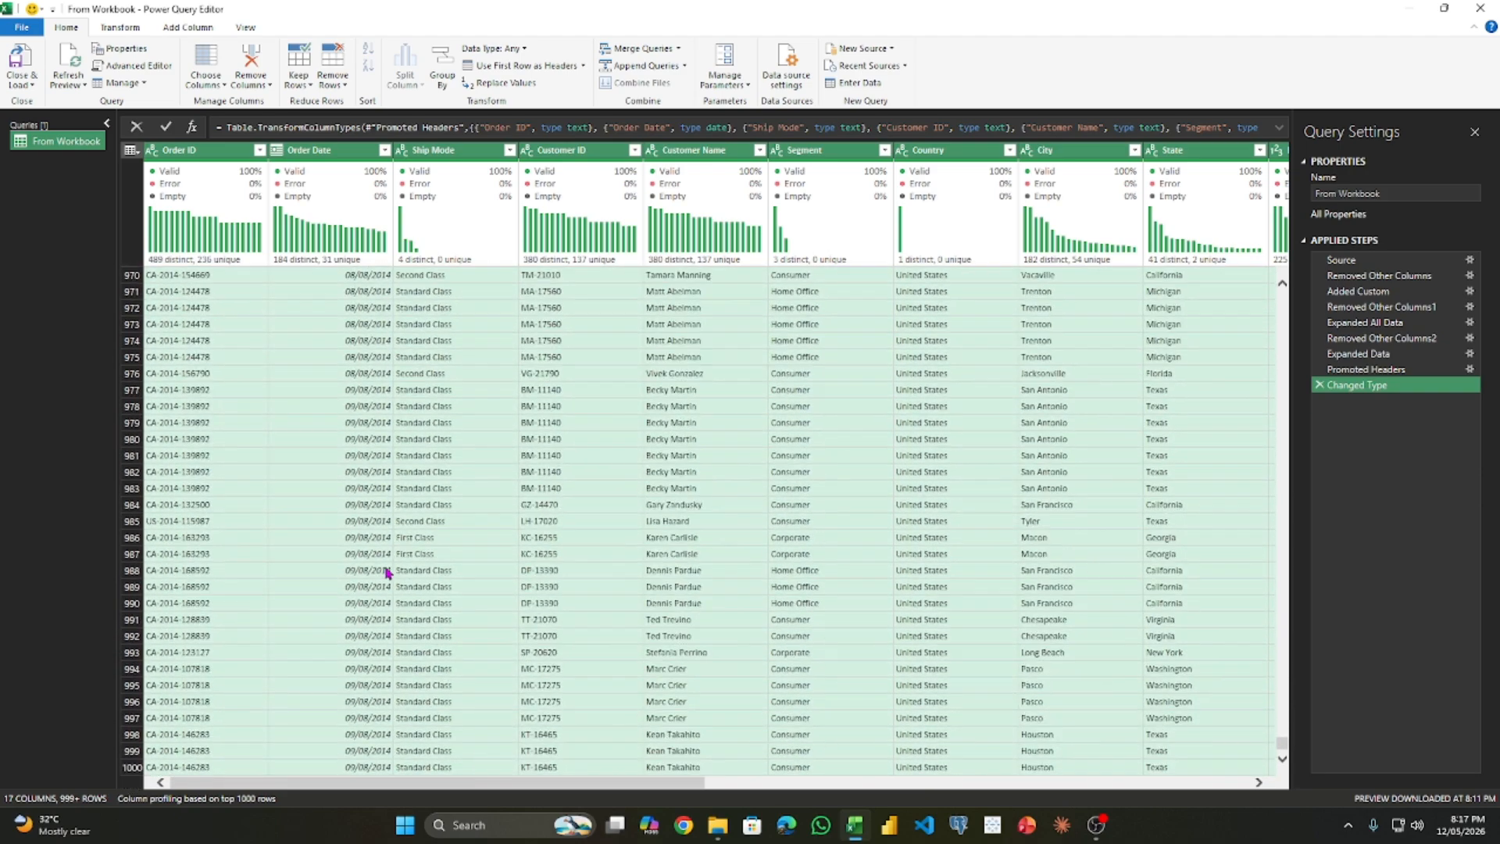
scroll(388, 572, down, 5)
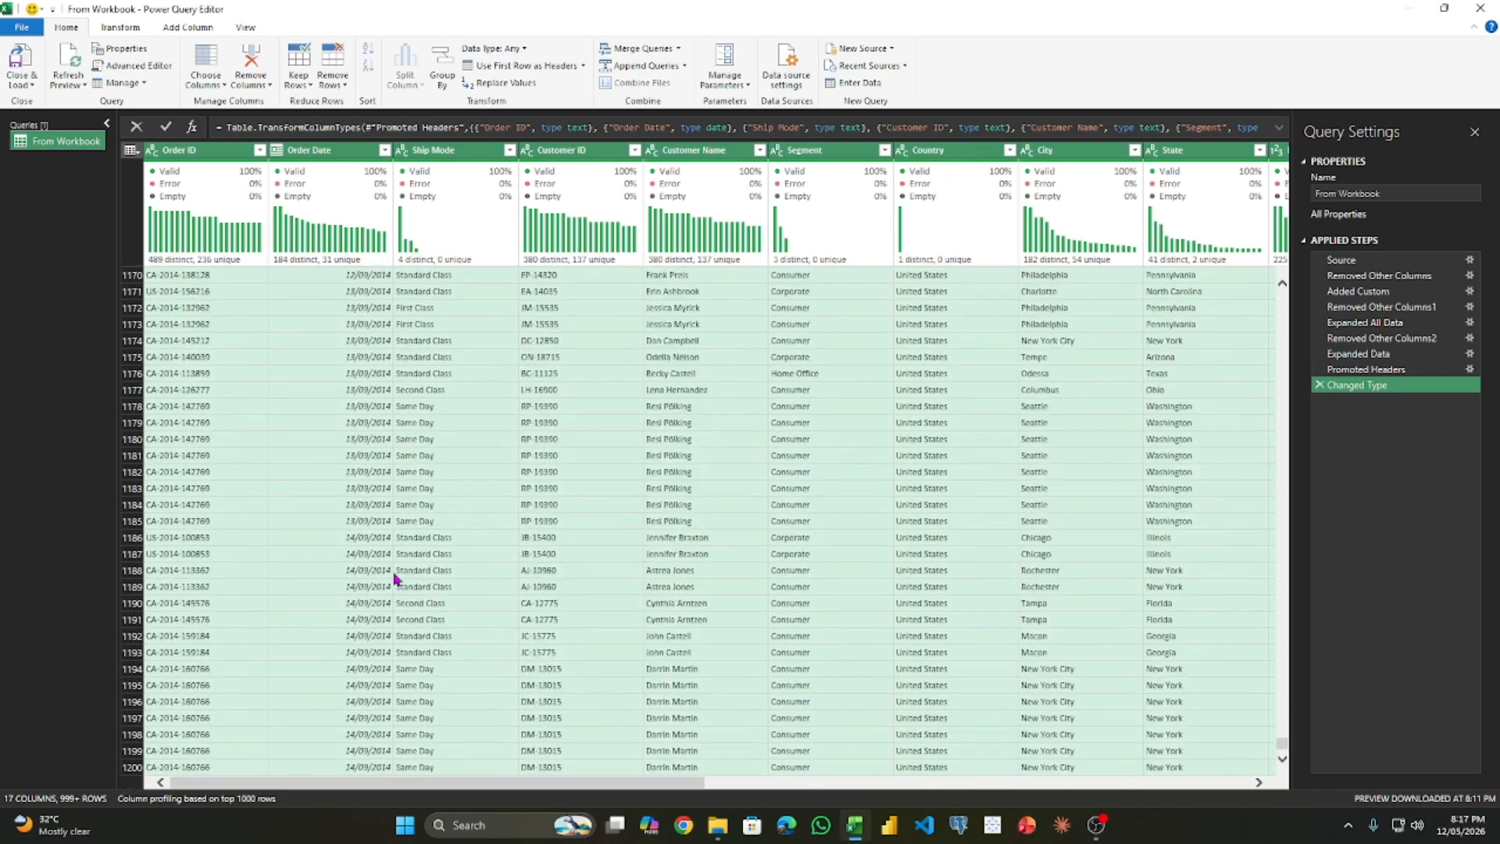
scroll(398, 582, down, 20)
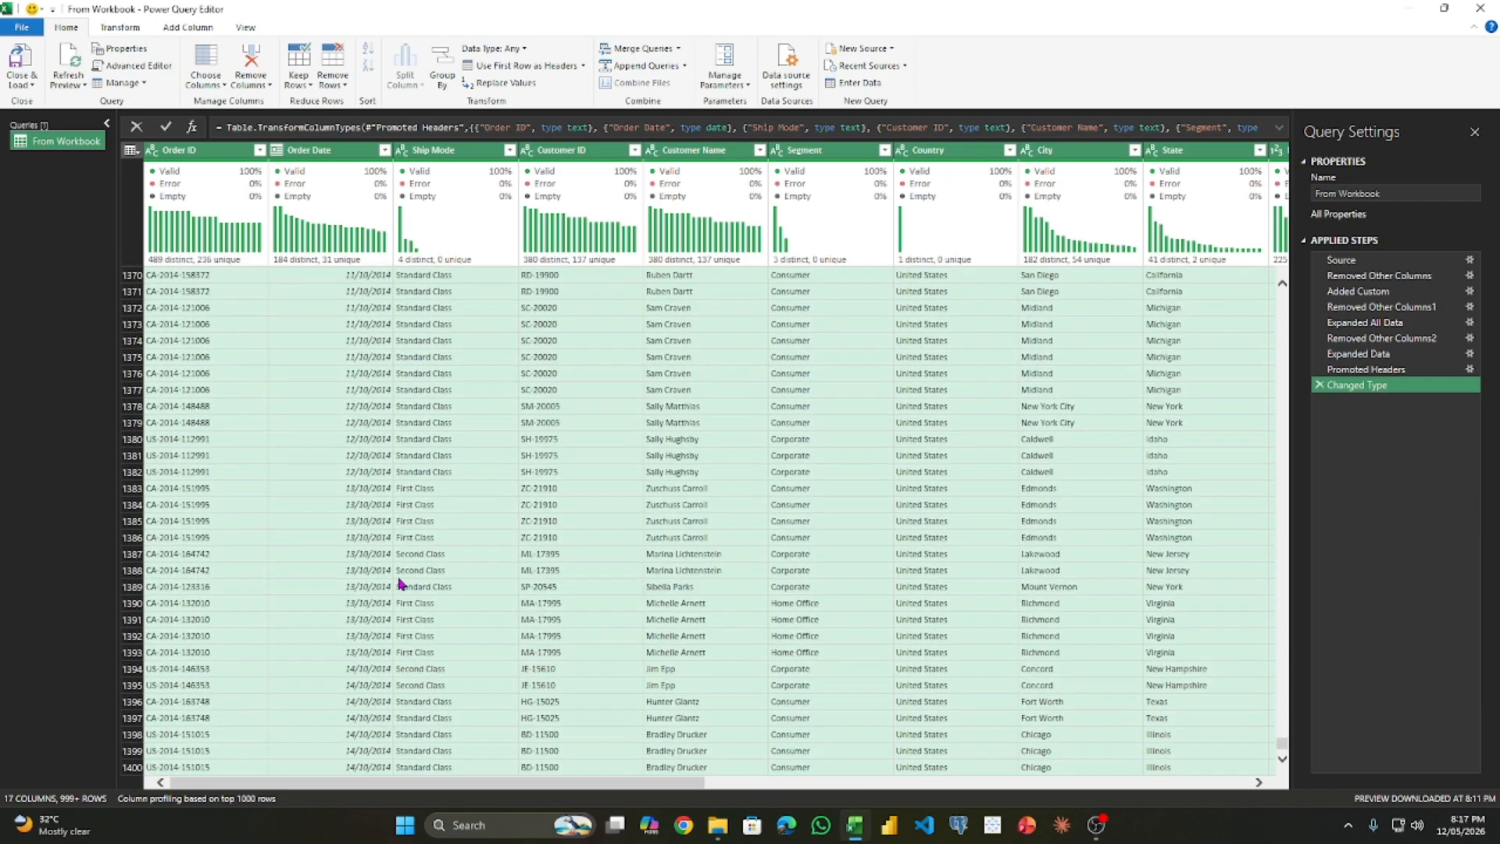
scroll(403, 591, down, 20)
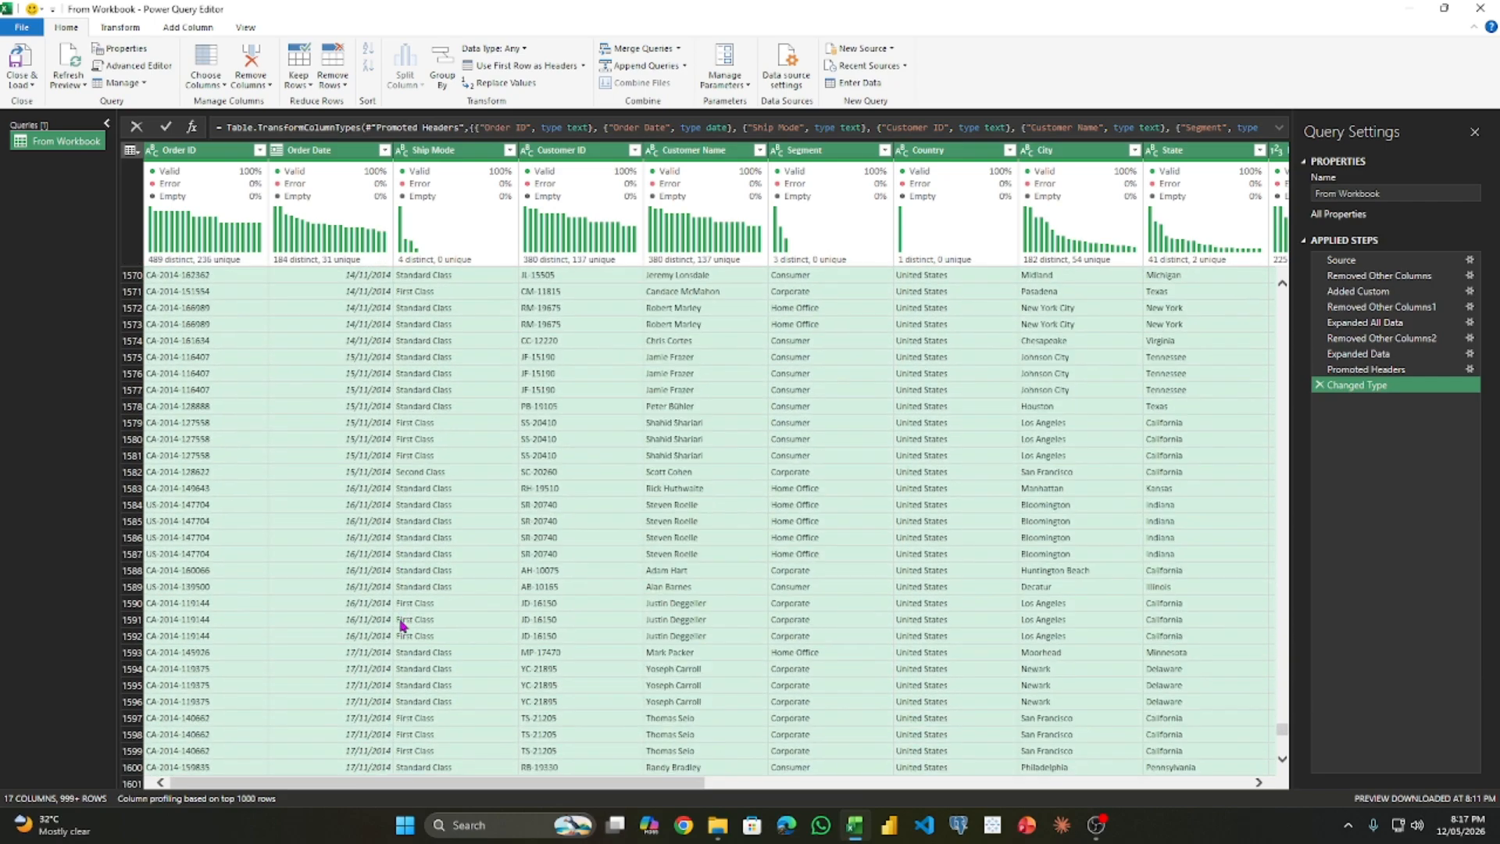
scroll(402, 624, down, 20)
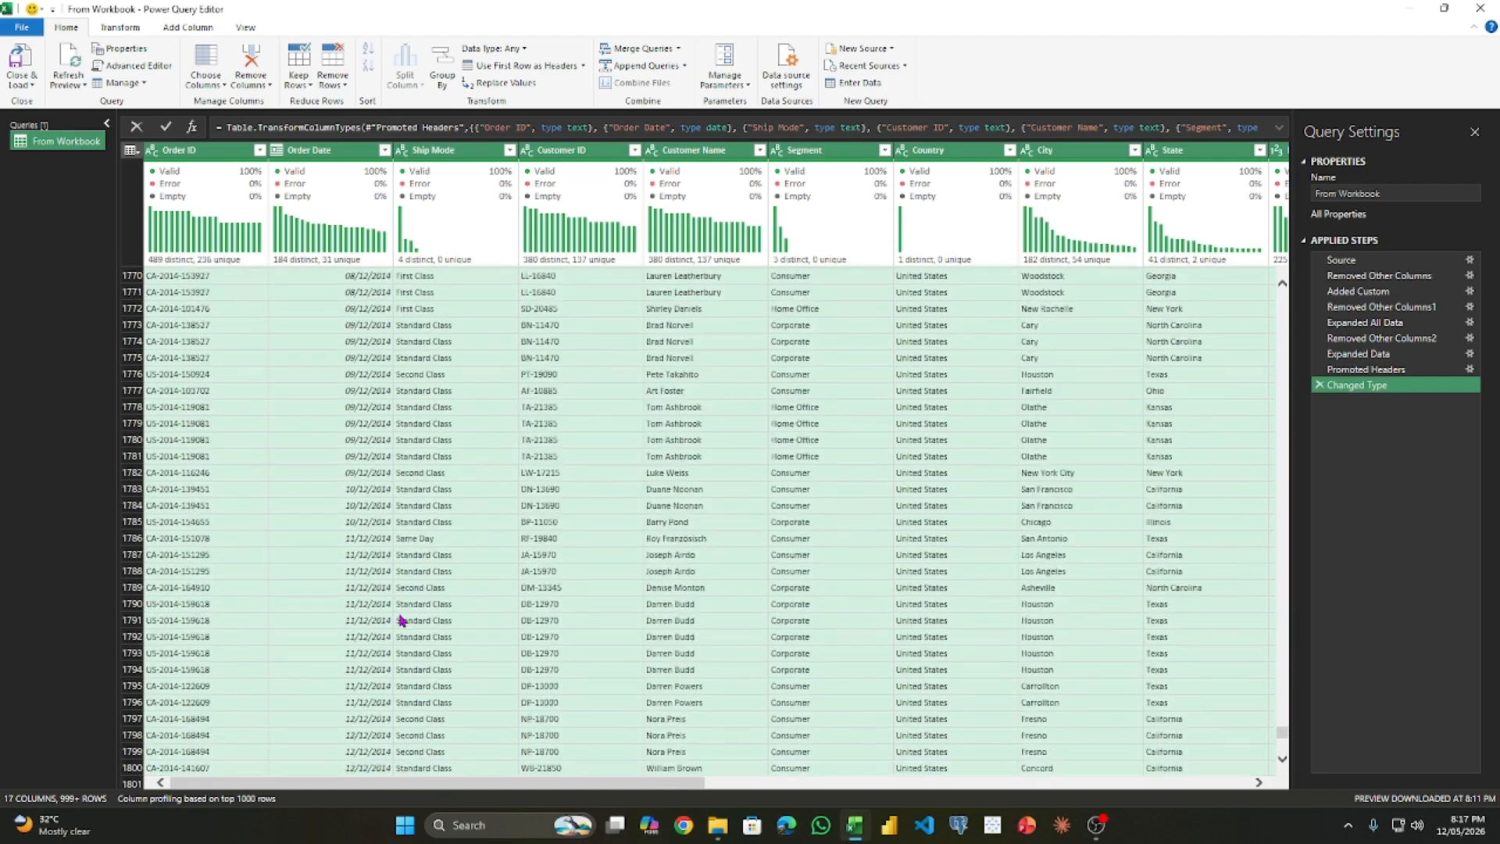
scroll(402, 625, down, 15)
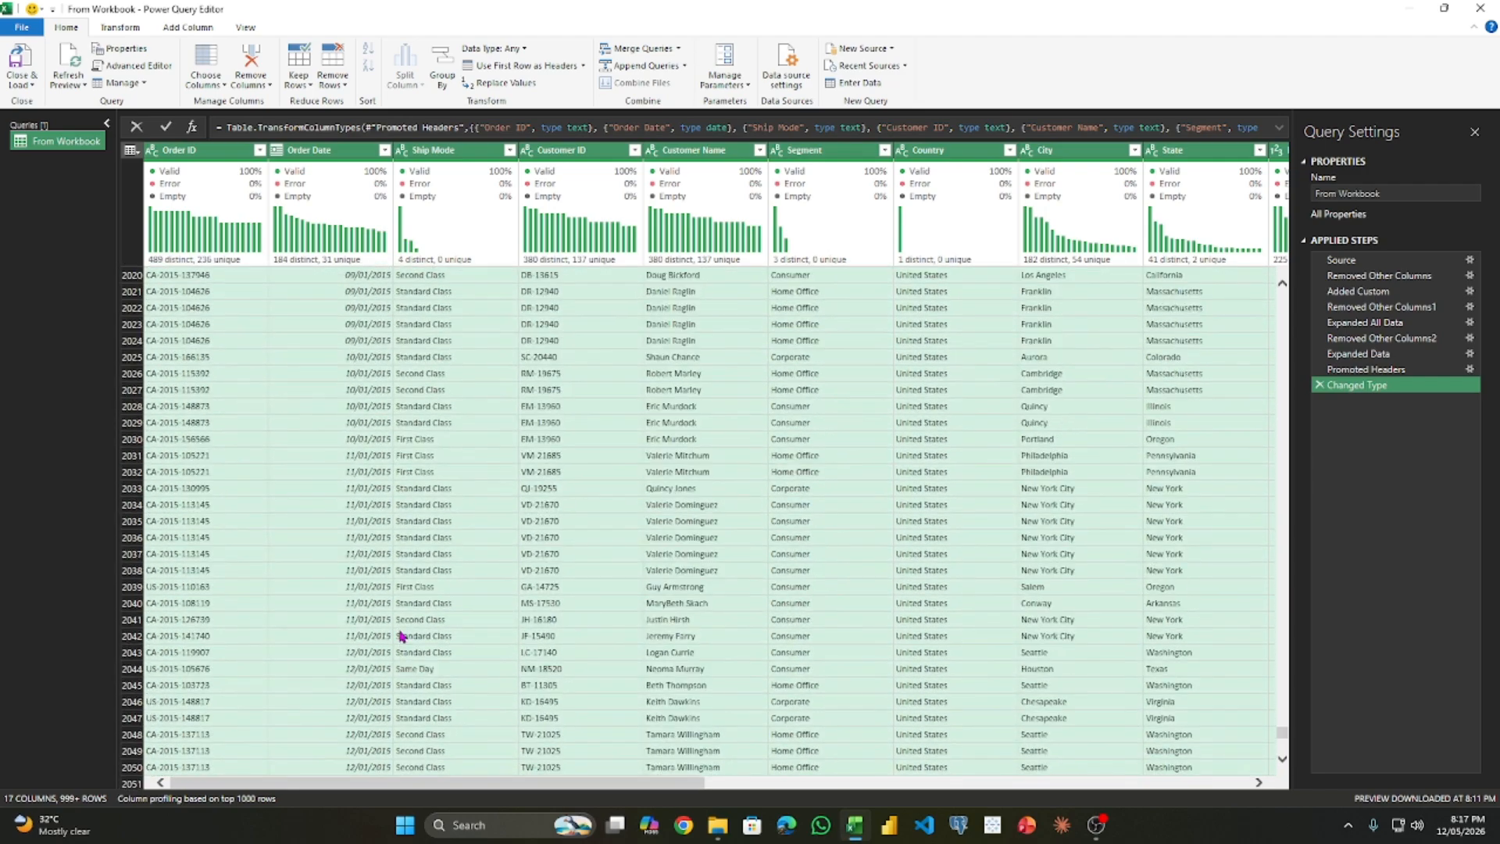
Step: Filter the Ship Mode column on its fully loaded value list to exclude the repeated header value Ship Mode
scroll(399, 631, up, 8)
scroll(400, 631, down, 8)
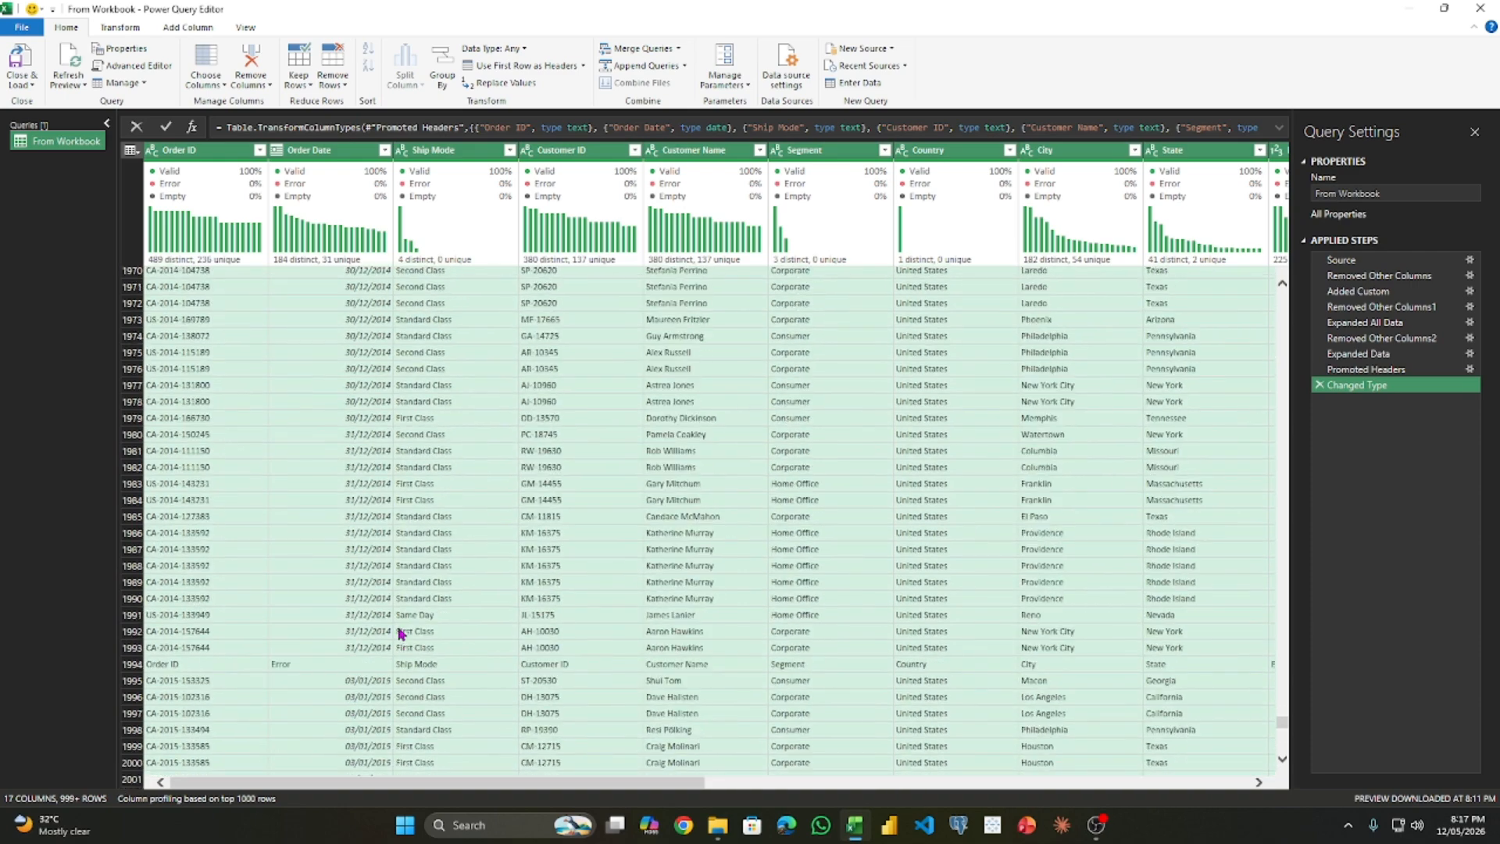
scroll(373, 602, up, 8)
click(471, 153)
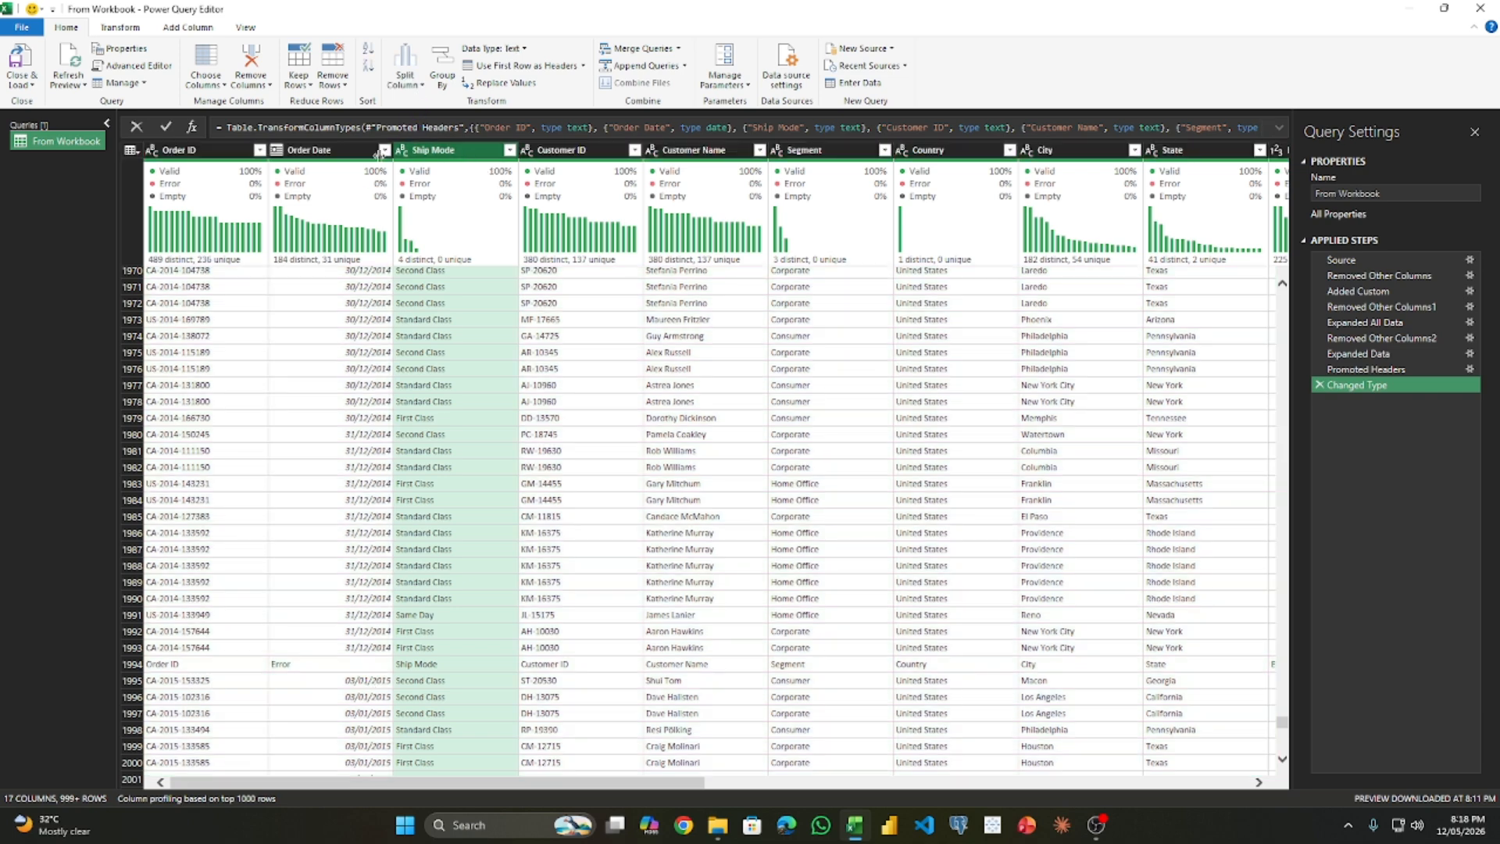
click(509, 151)
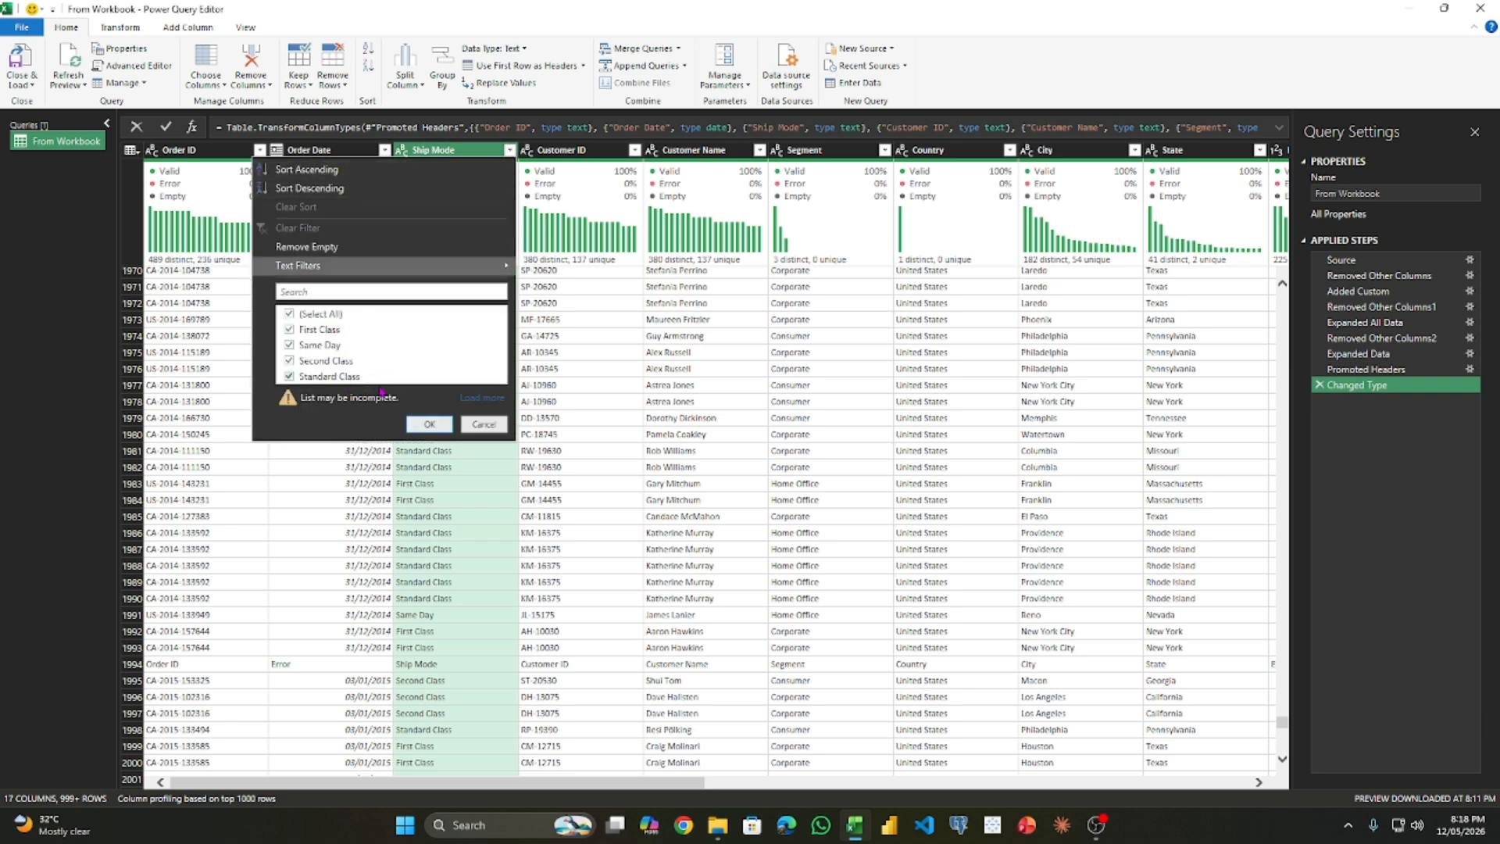
click(484, 405)
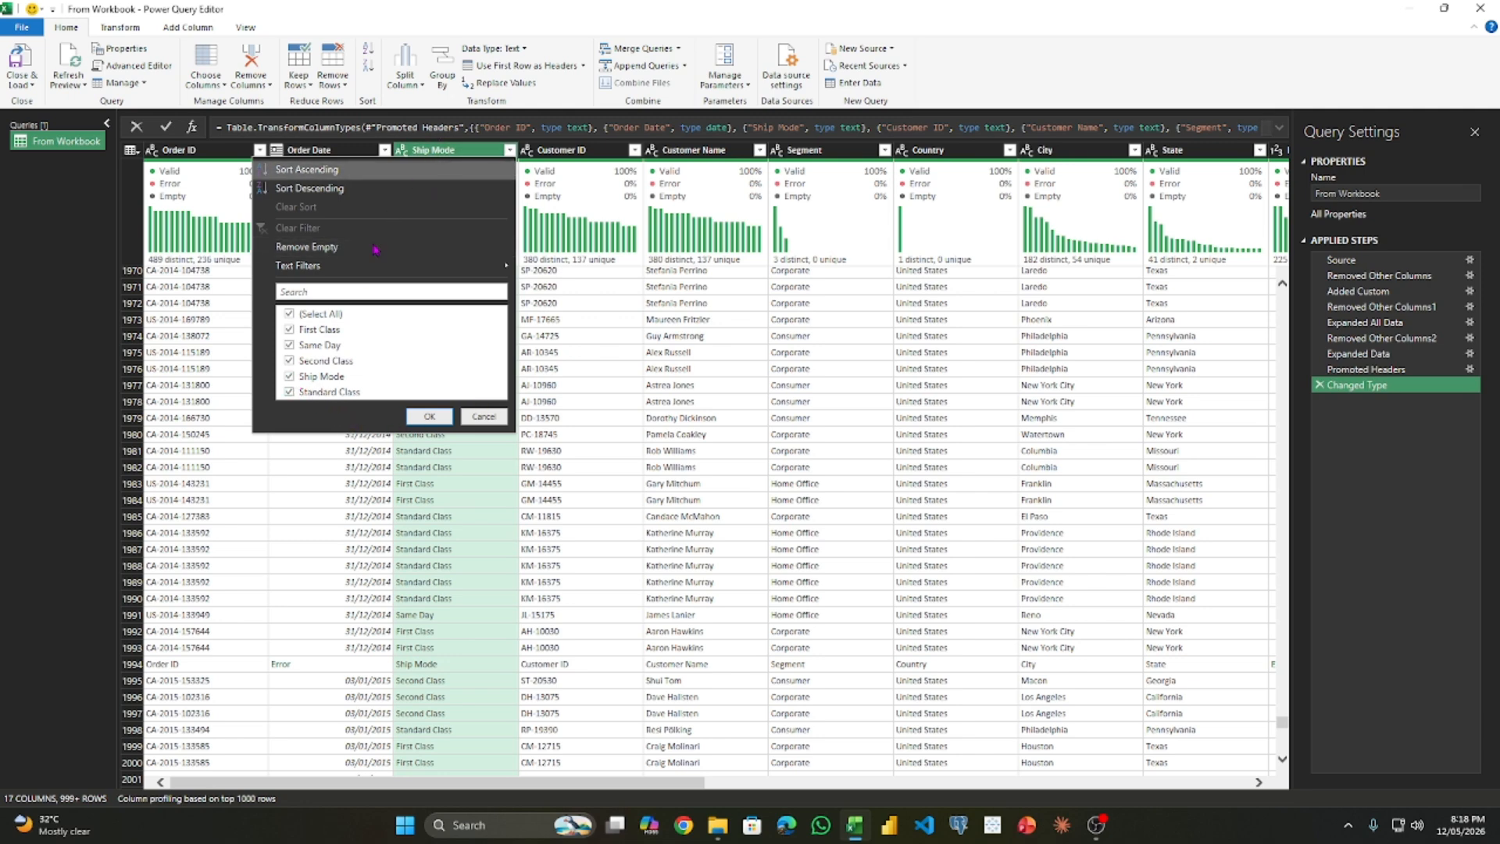
click(291, 377)
click(429, 416)
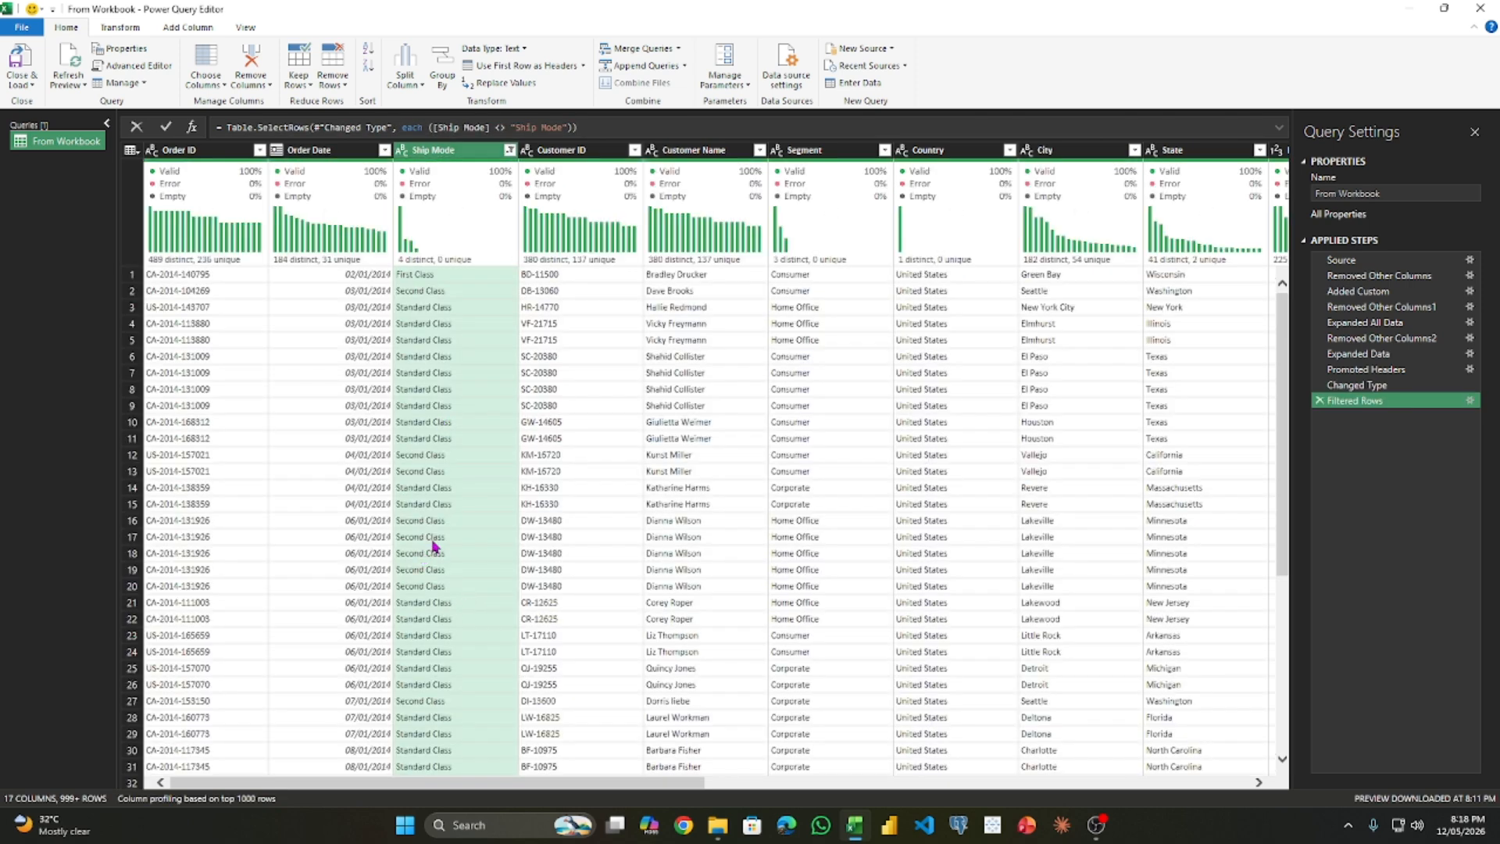
Step: Close and load the query into a worksheet table and check the years listed in the Order Date filter
click(22, 74)
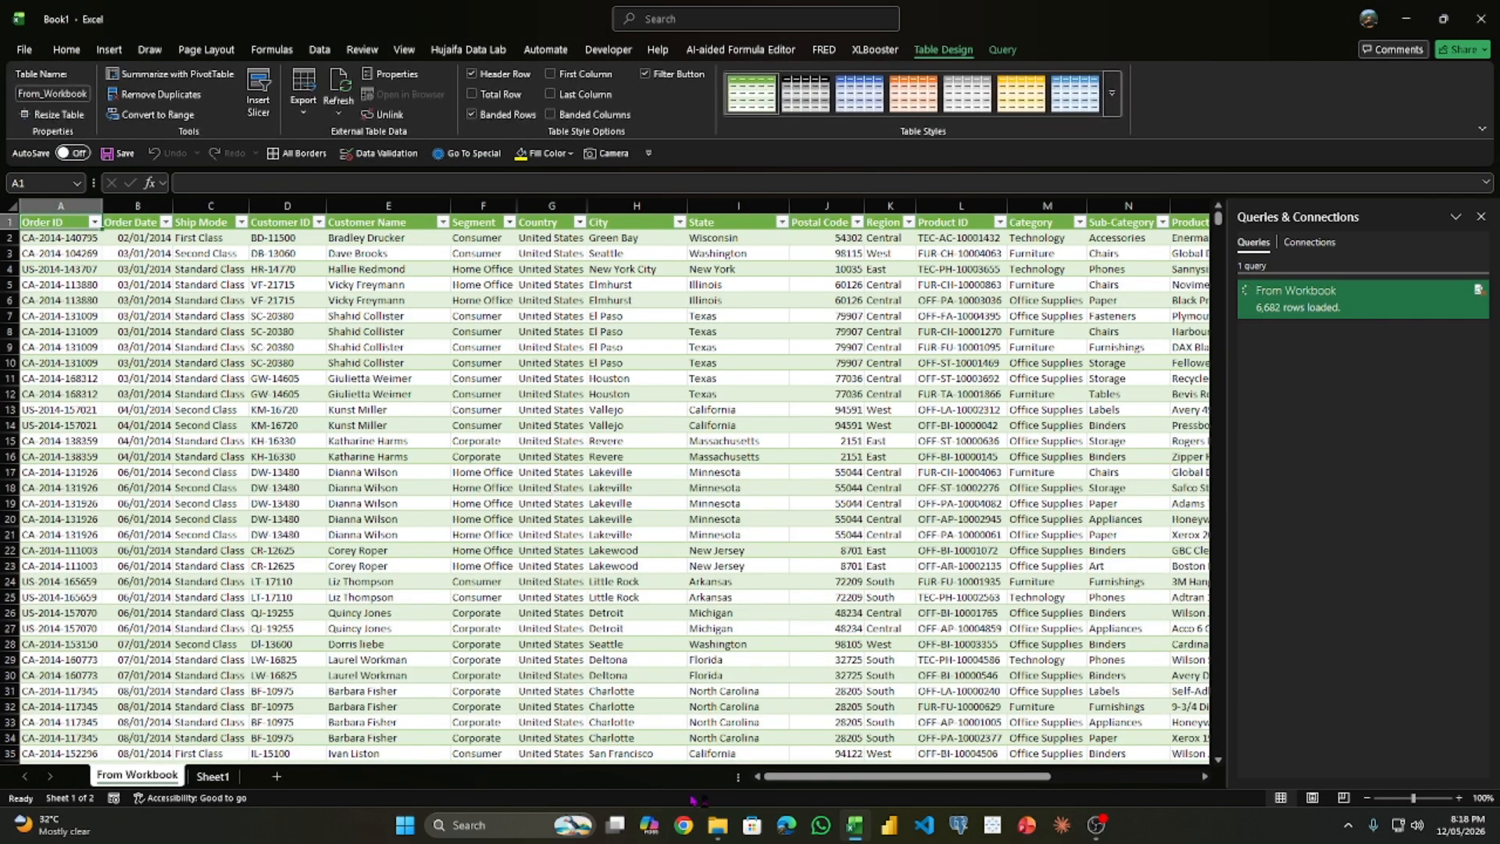
click(165, 222)
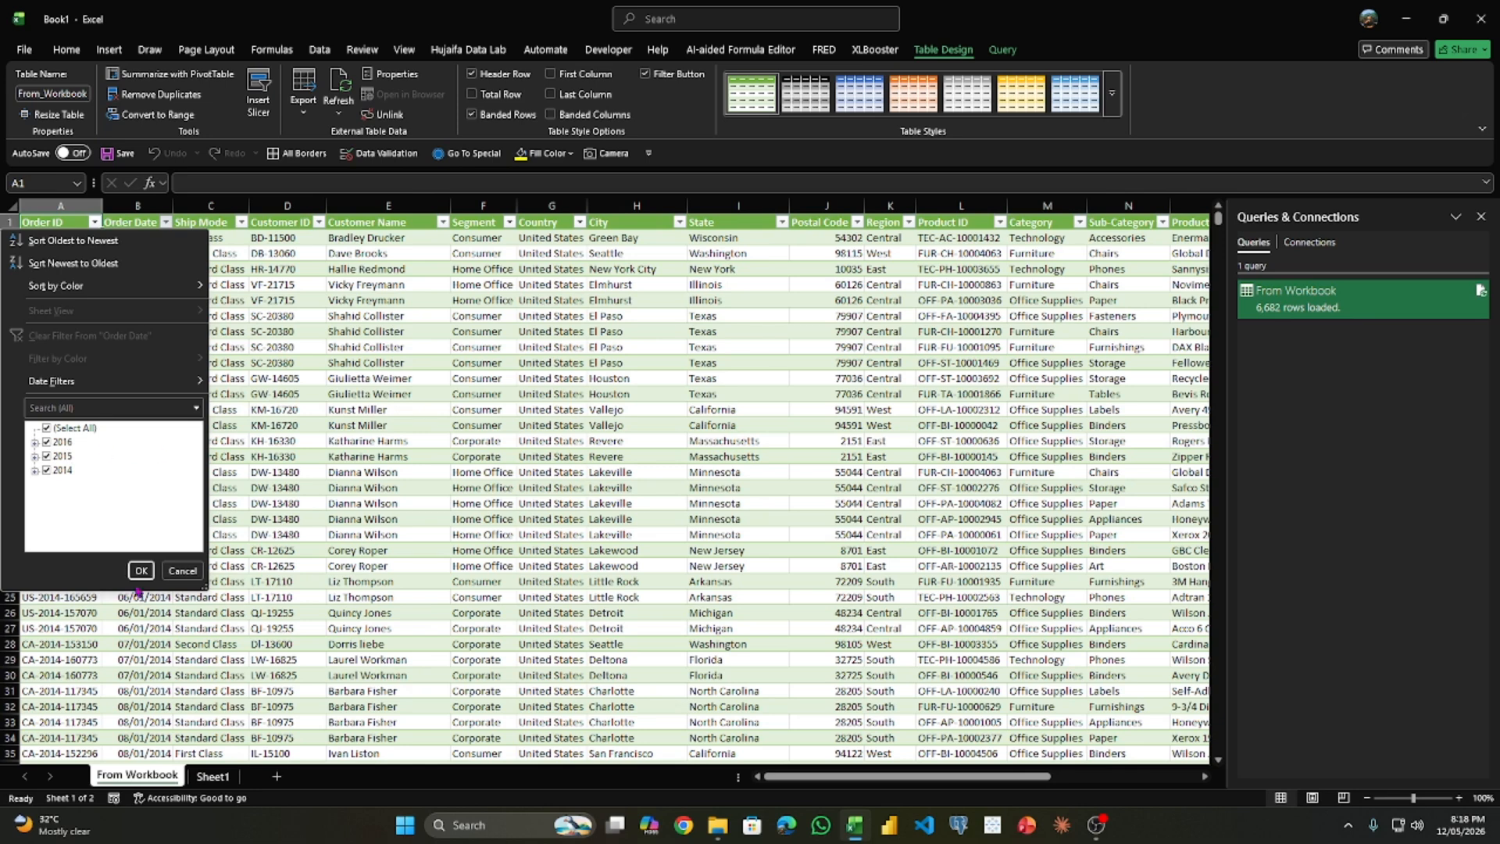
click(141, 570)
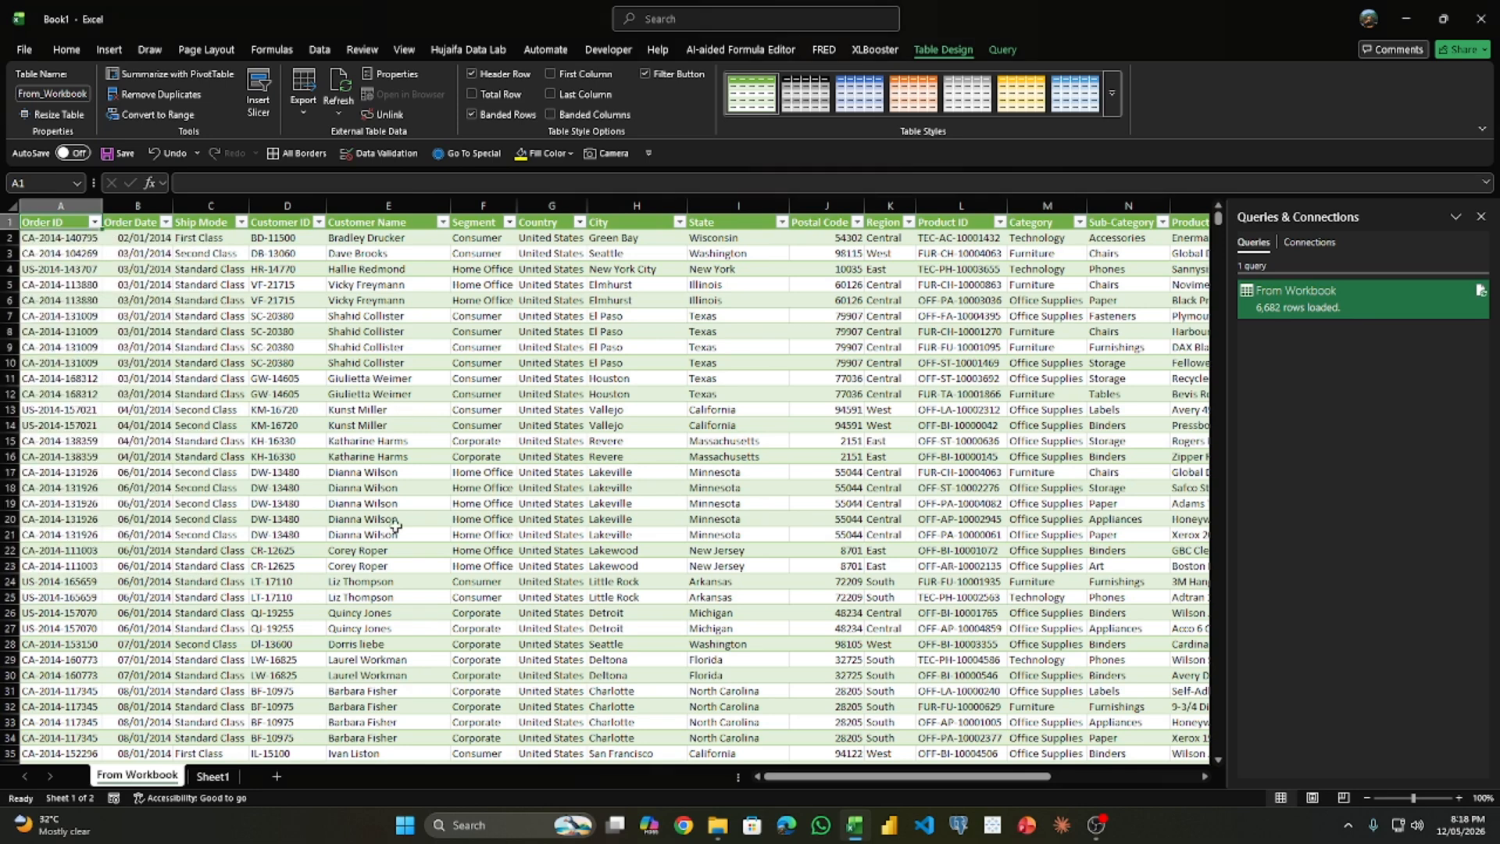
click(166, 223)
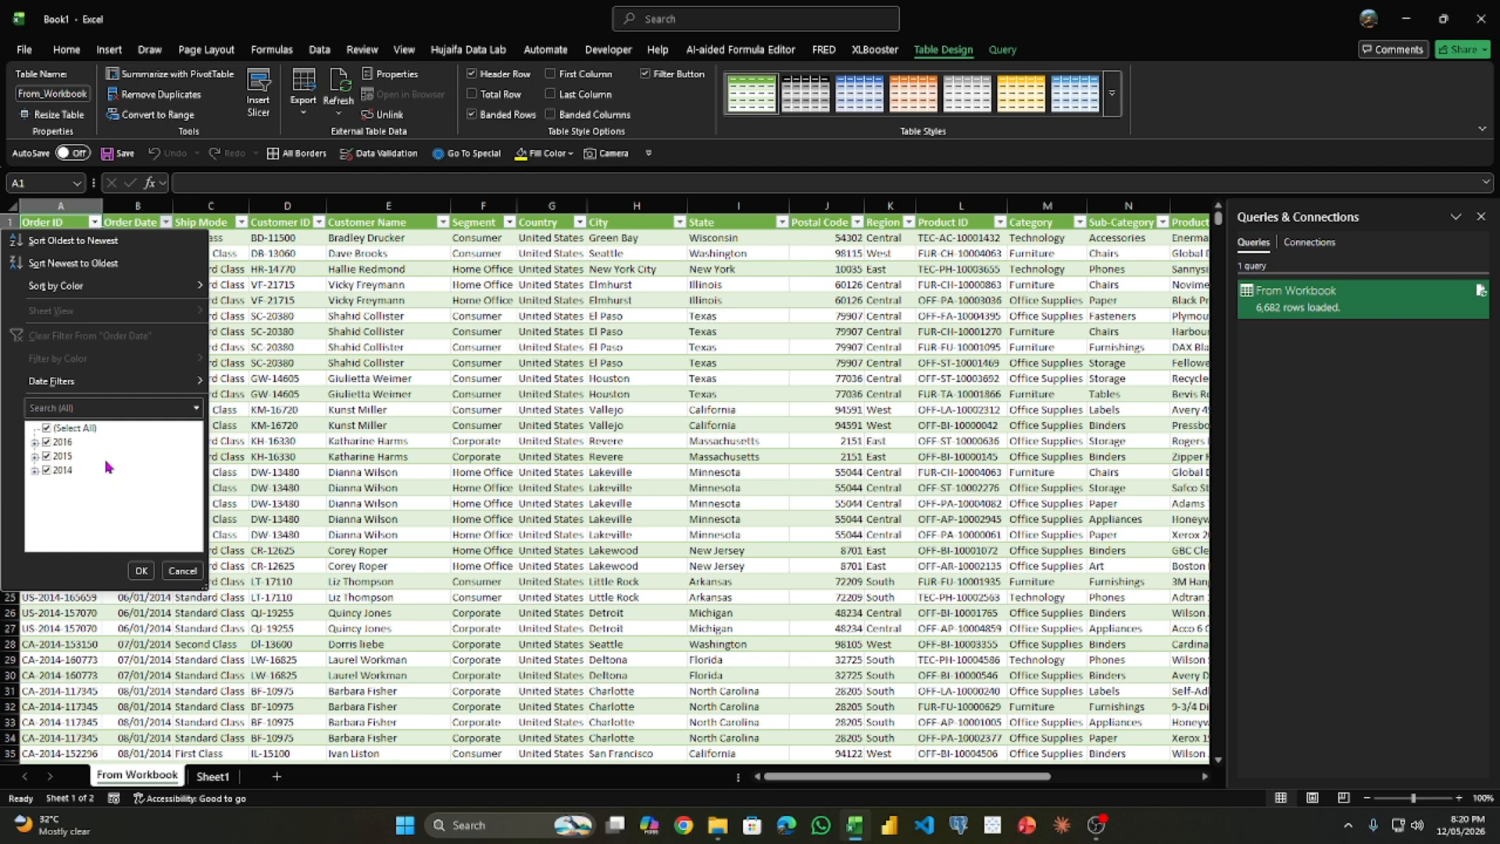
Step: Switch to File Explorer and copy the Year 2017 workbook from From Workbooks into its From Workbook subfolder
click(717, 824)
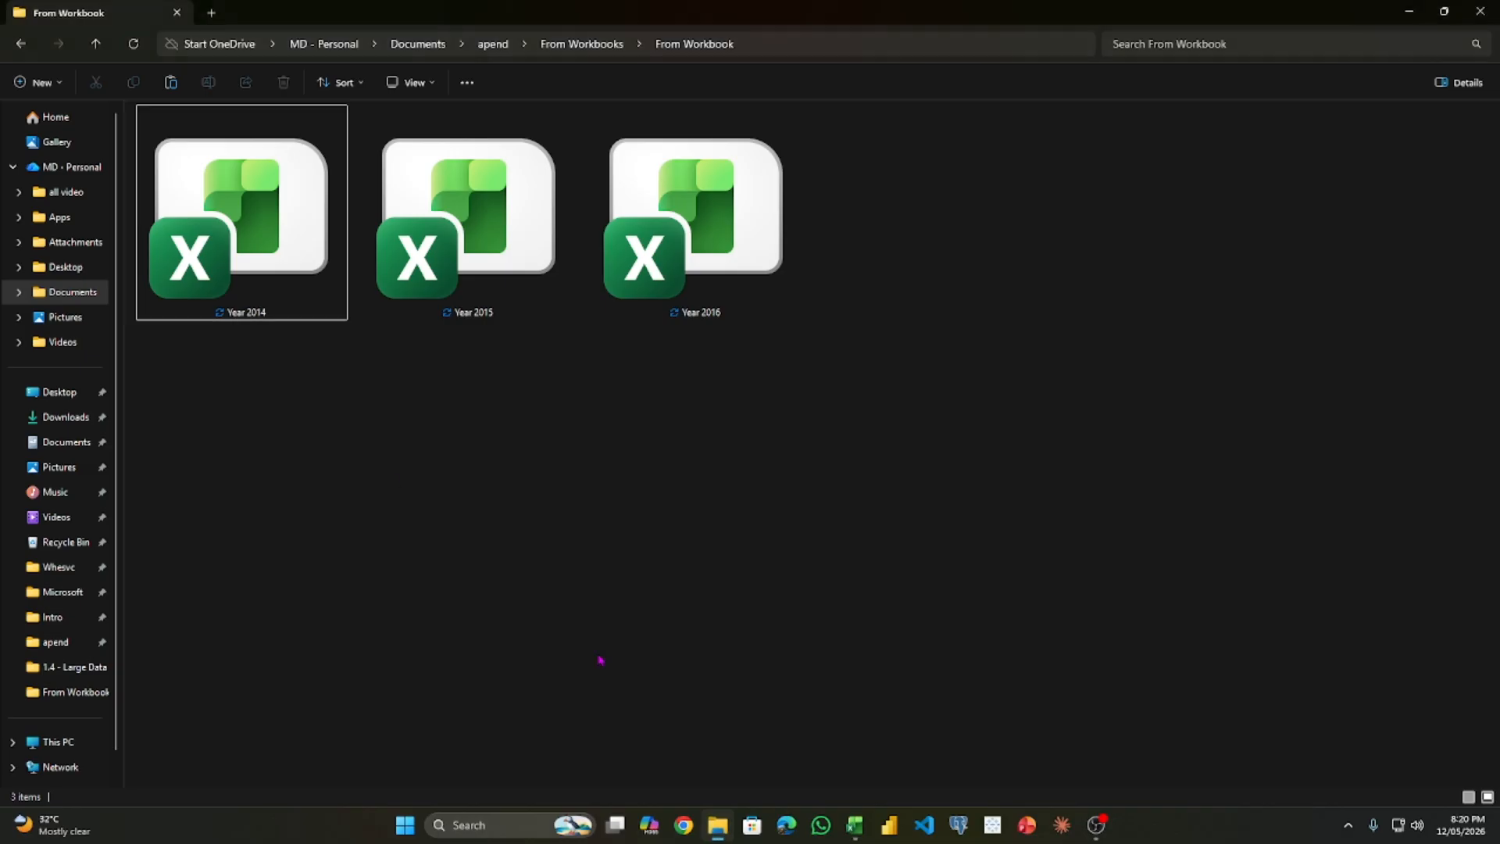
key(alt+Left)
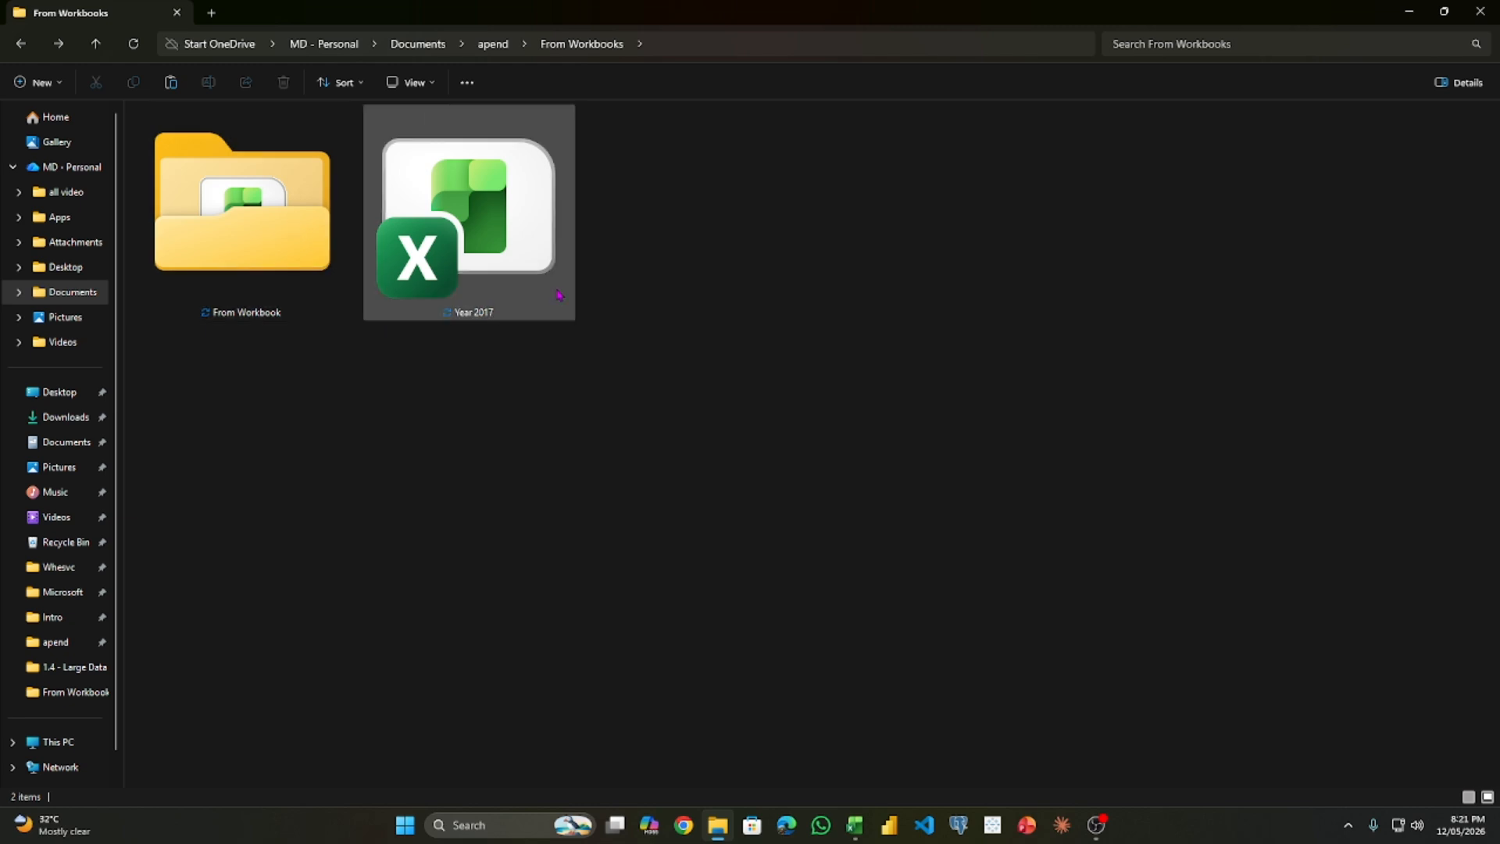
click(543, 275)
right_click(543, 275)
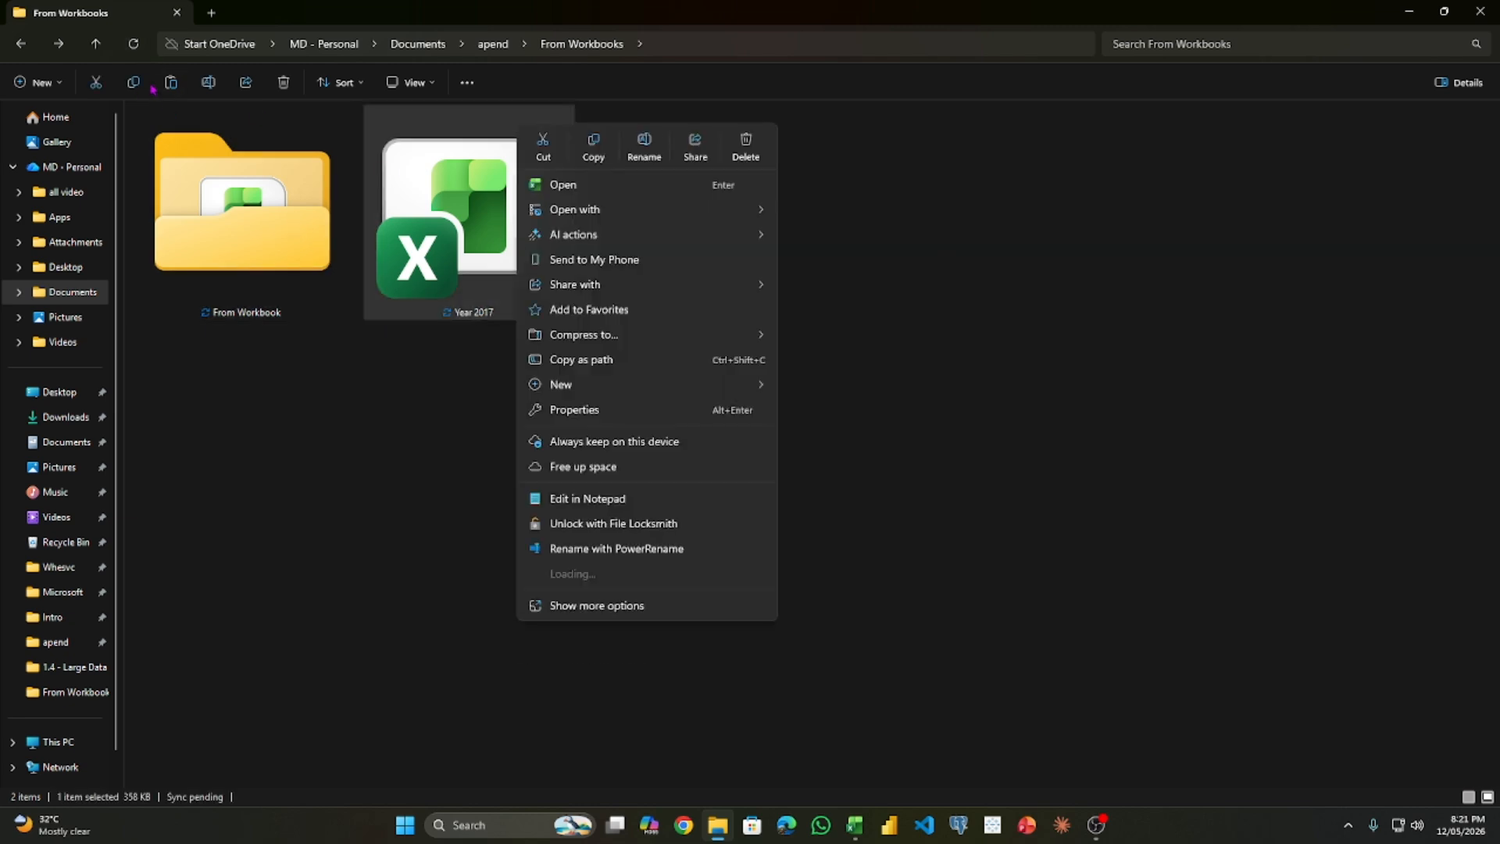
click(252, 216)
double_click(252, 216)
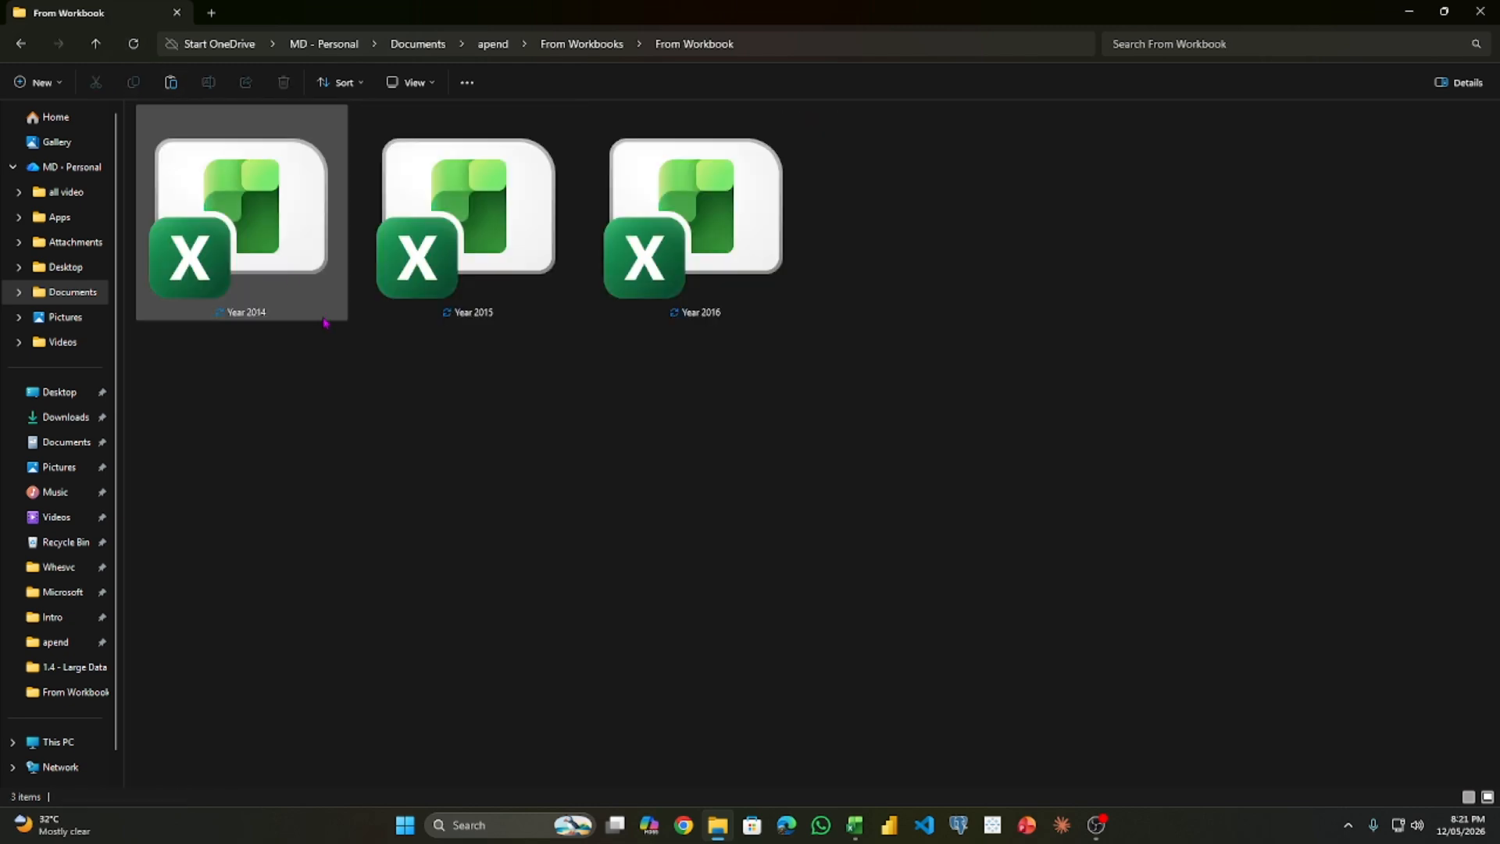
right_click(363, 407)
click(336, 383)
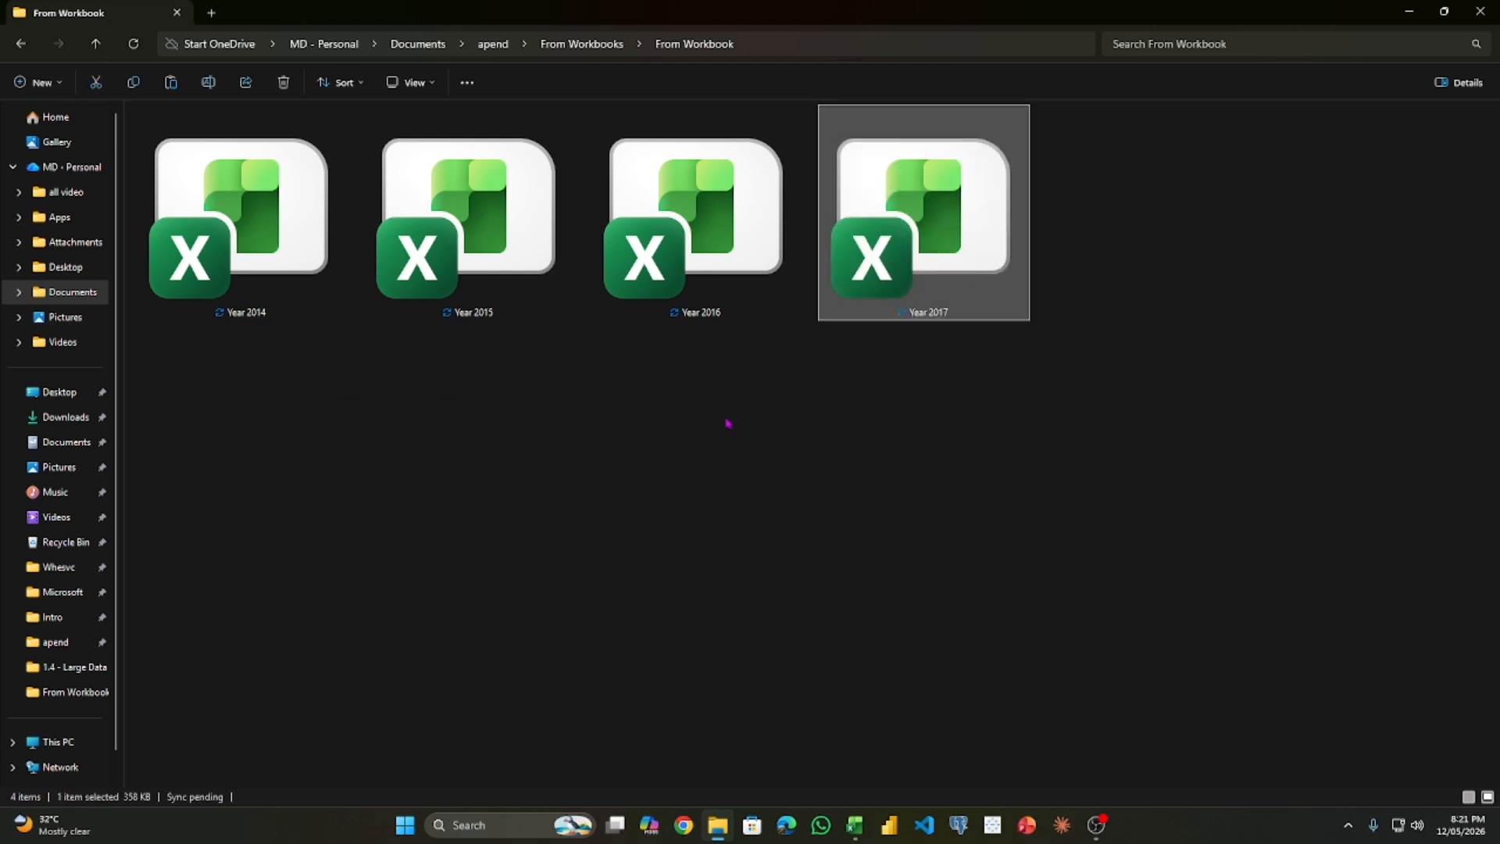
click(1409, 10)
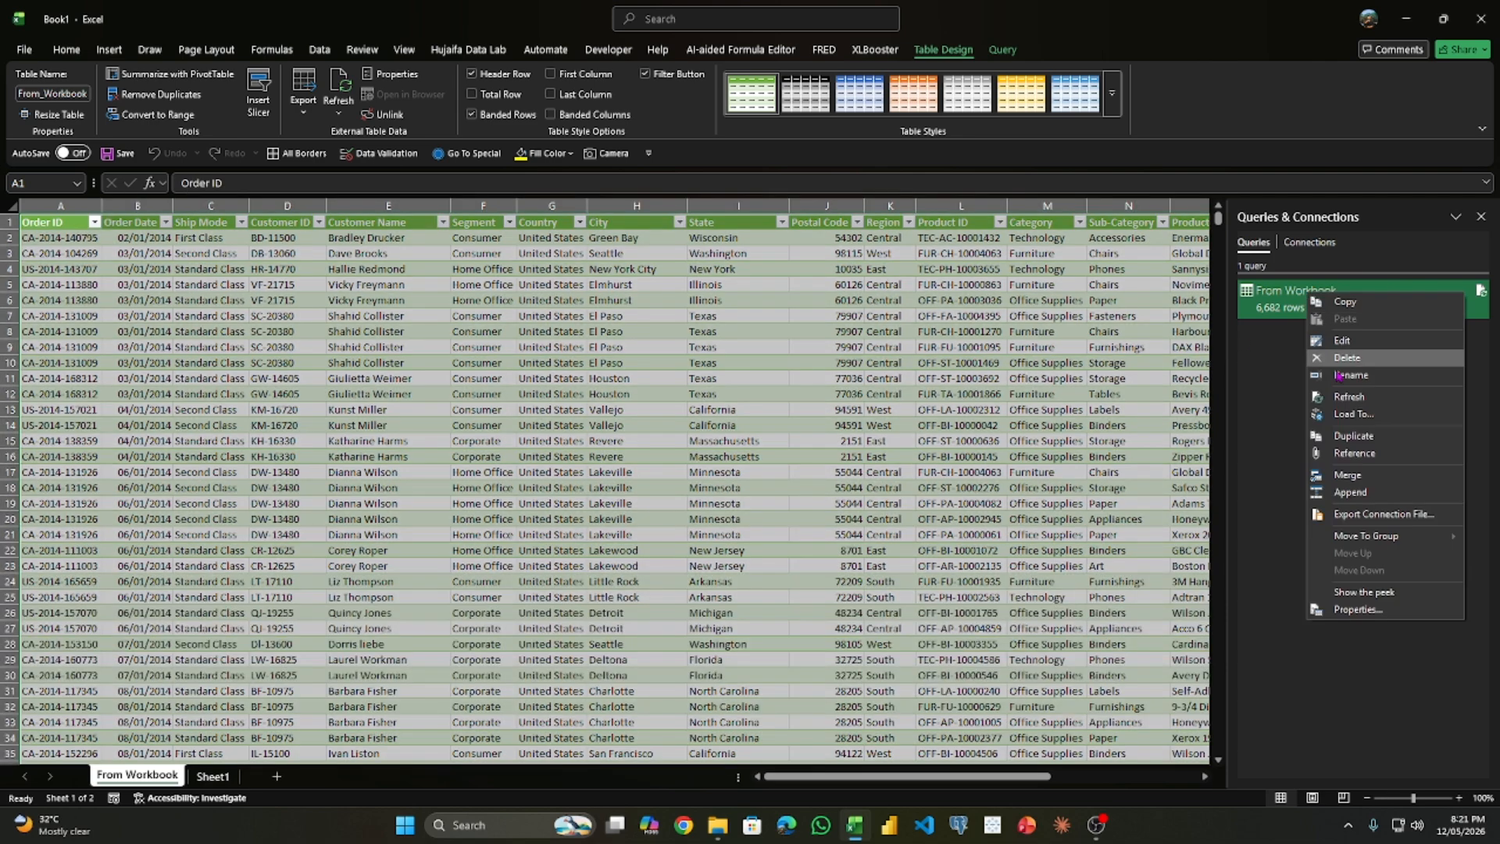
Step: Refresh the From Workbook query in Excel and check the table's Order Date years against the source folder's files
right_click(1310, 300)
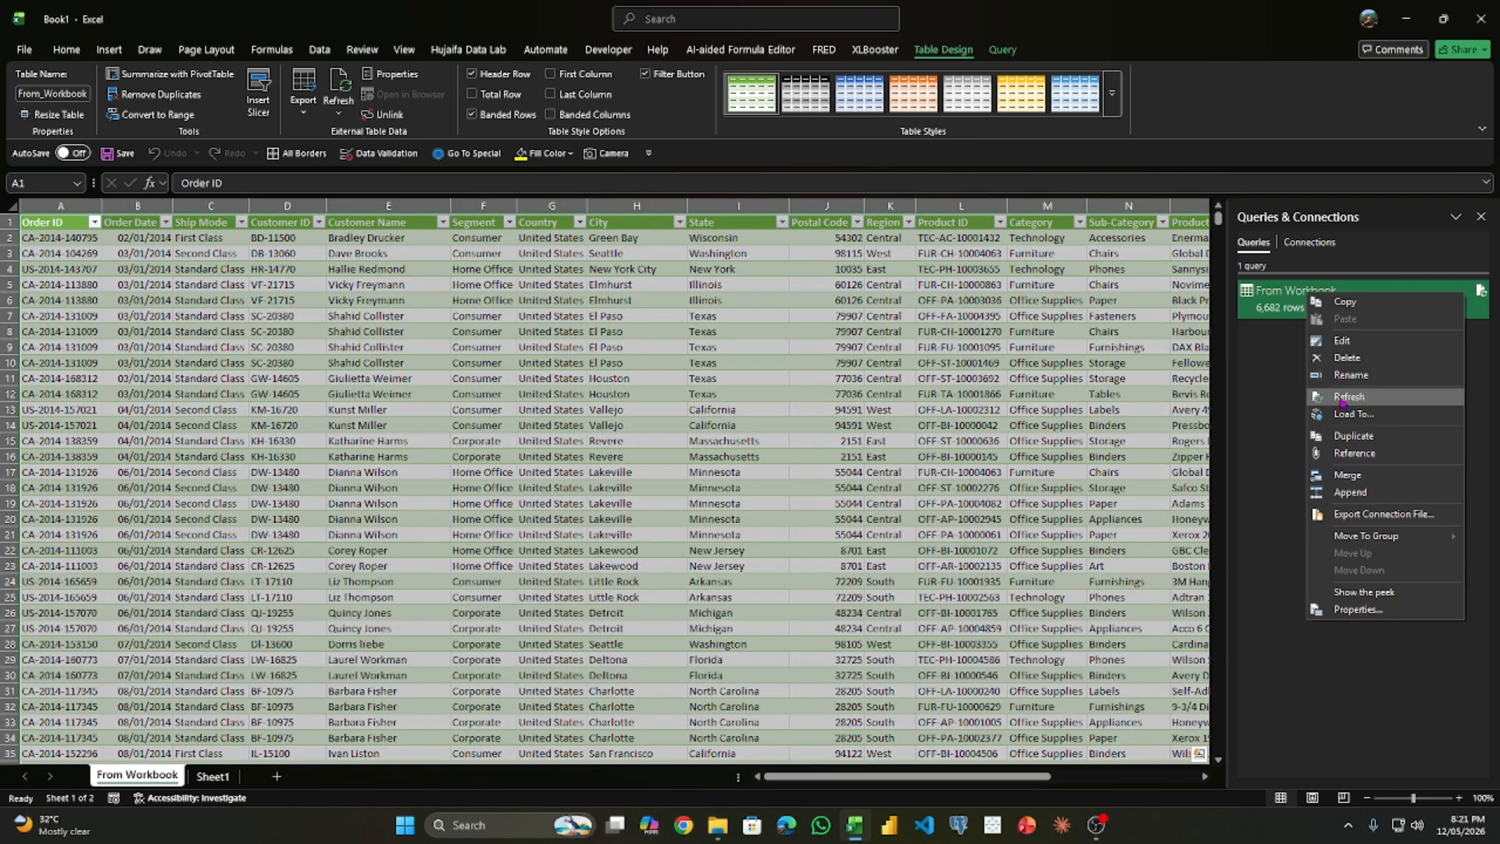
click(1337, 395)
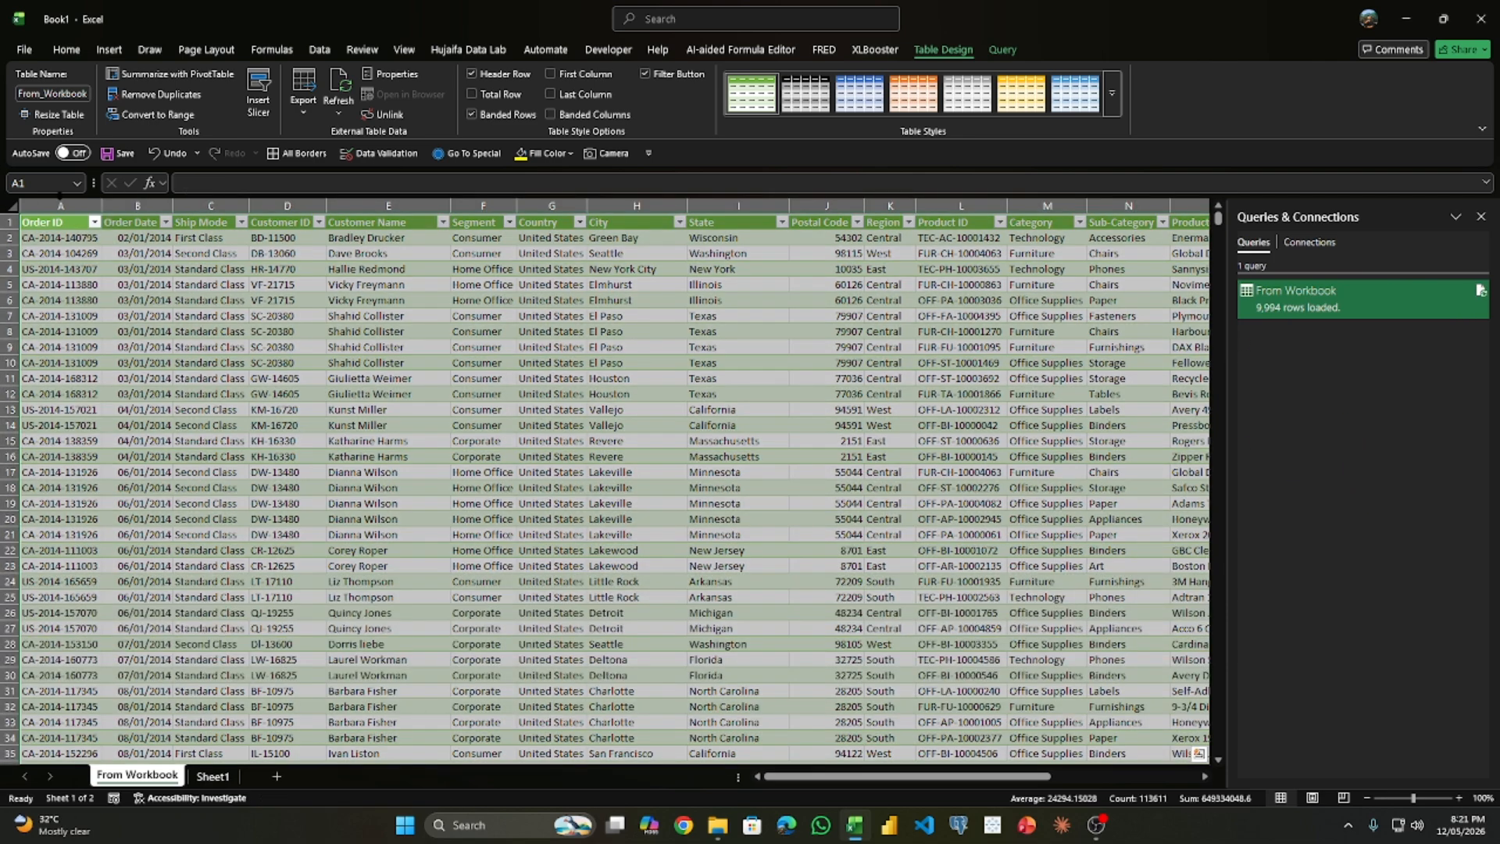
click(165, 222)
click(717, 825)
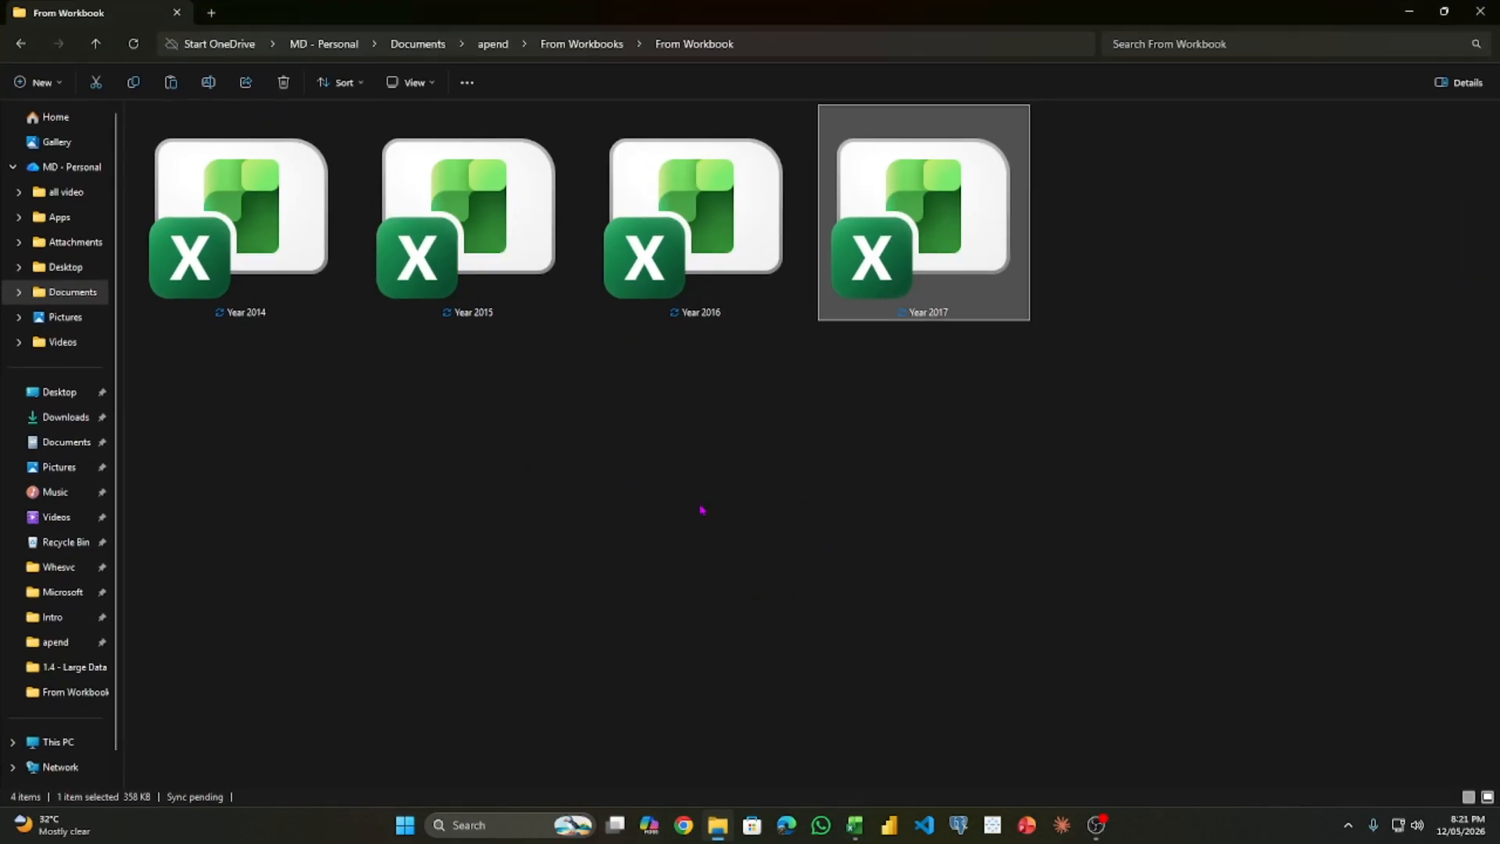
click(1408, 11)
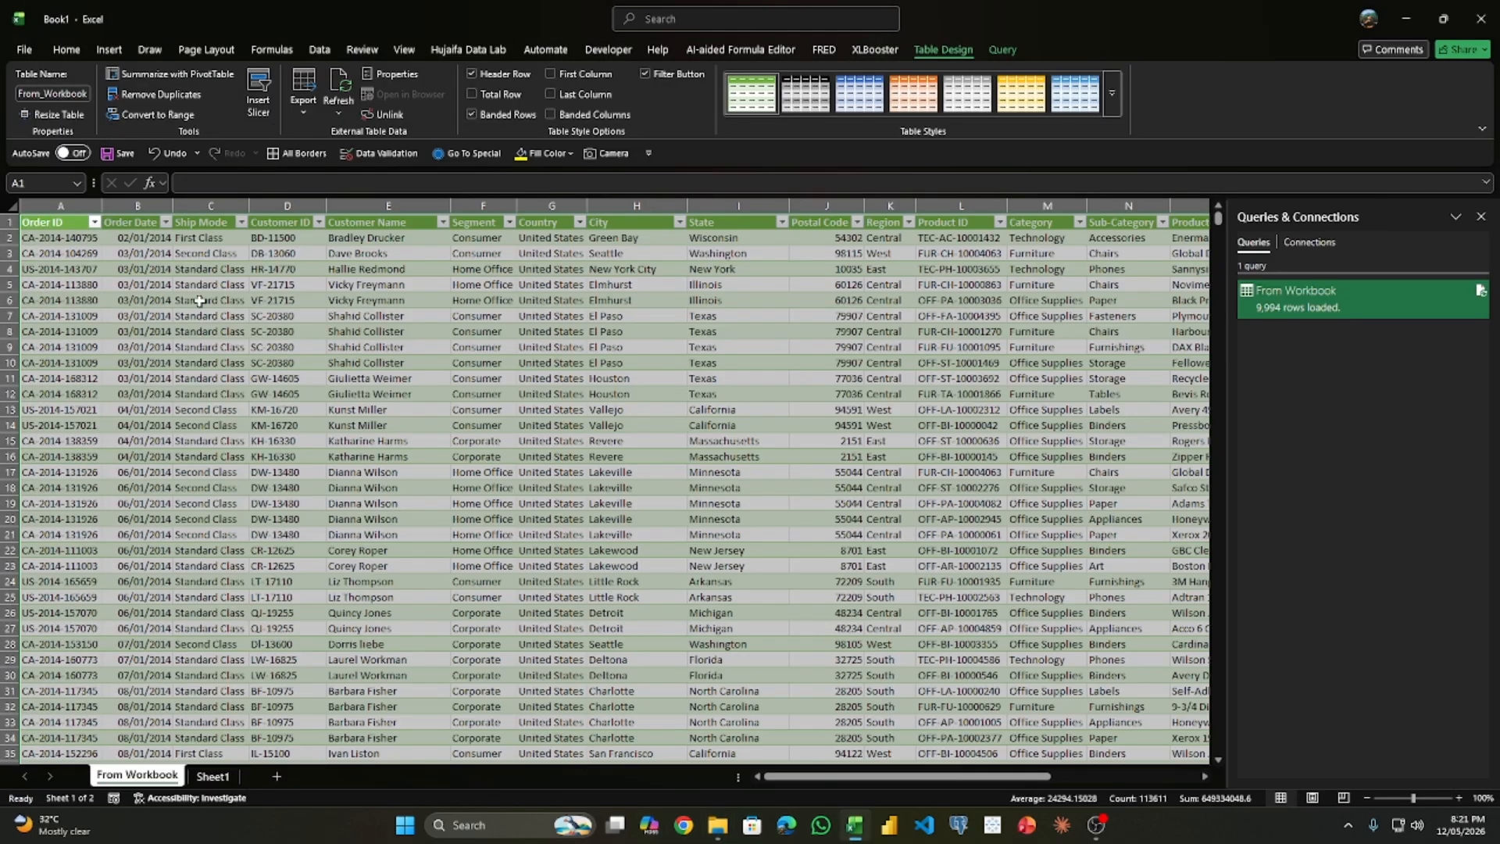
click(165, 222)
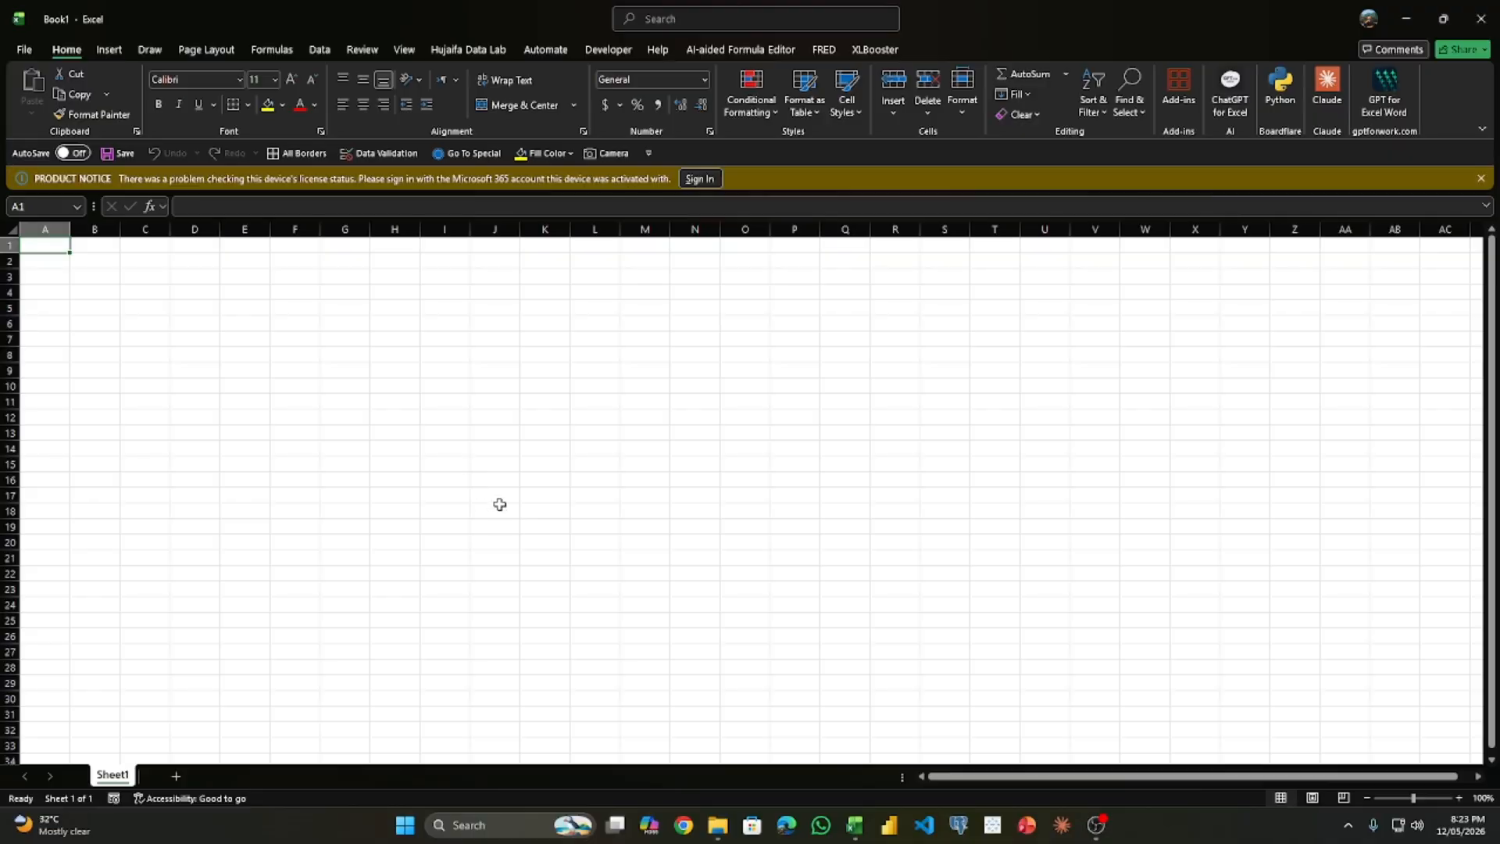
Step: Dismiss the product notice and import the Year 2014 workbook from the apend subfolder "append data from multiple file" into the blank workbook
scroll(495, 502, up, 7)
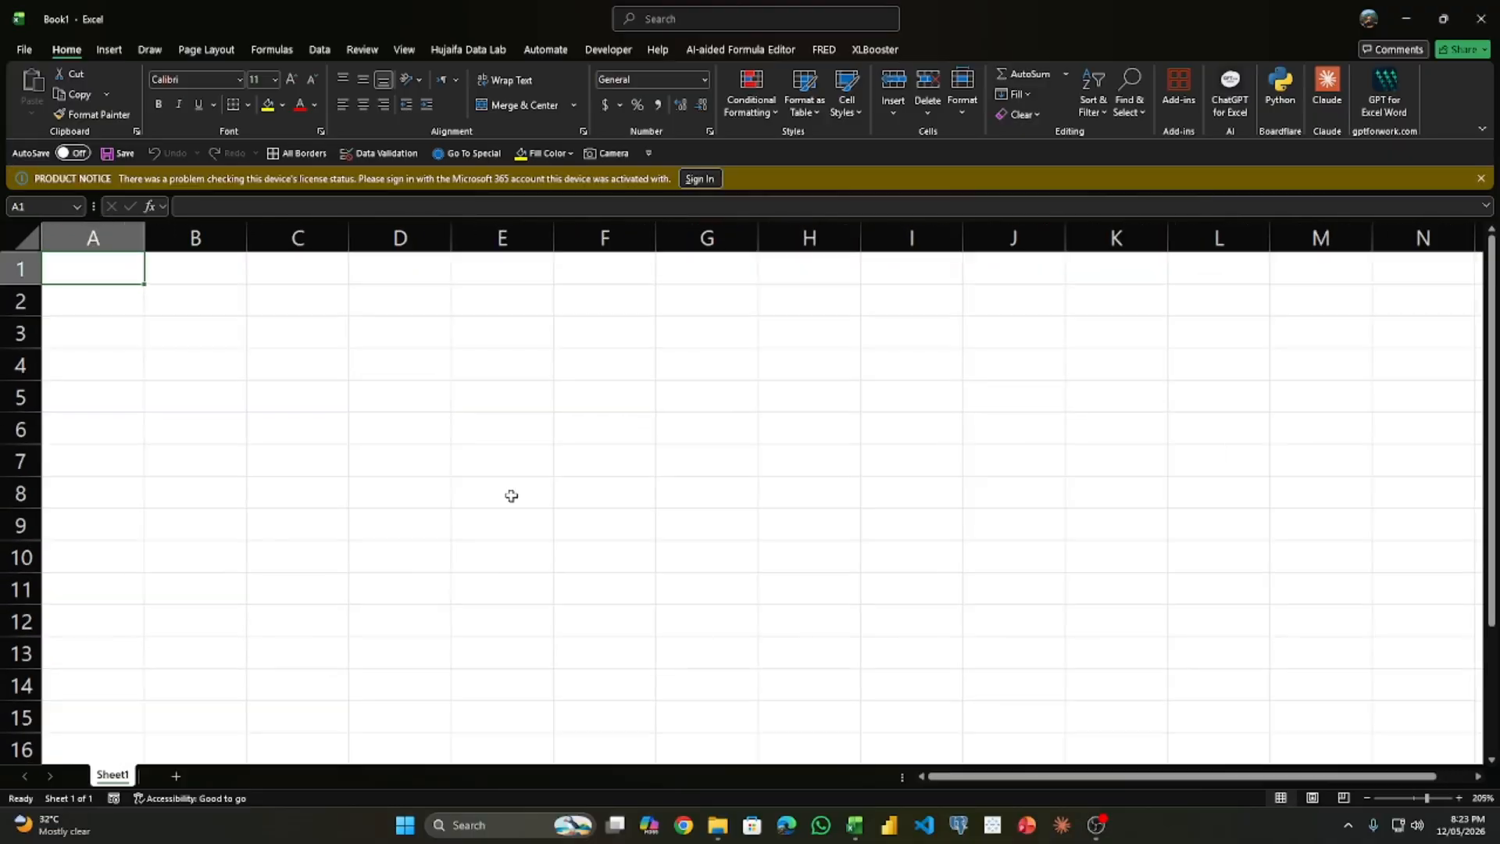
click(1480, 178)
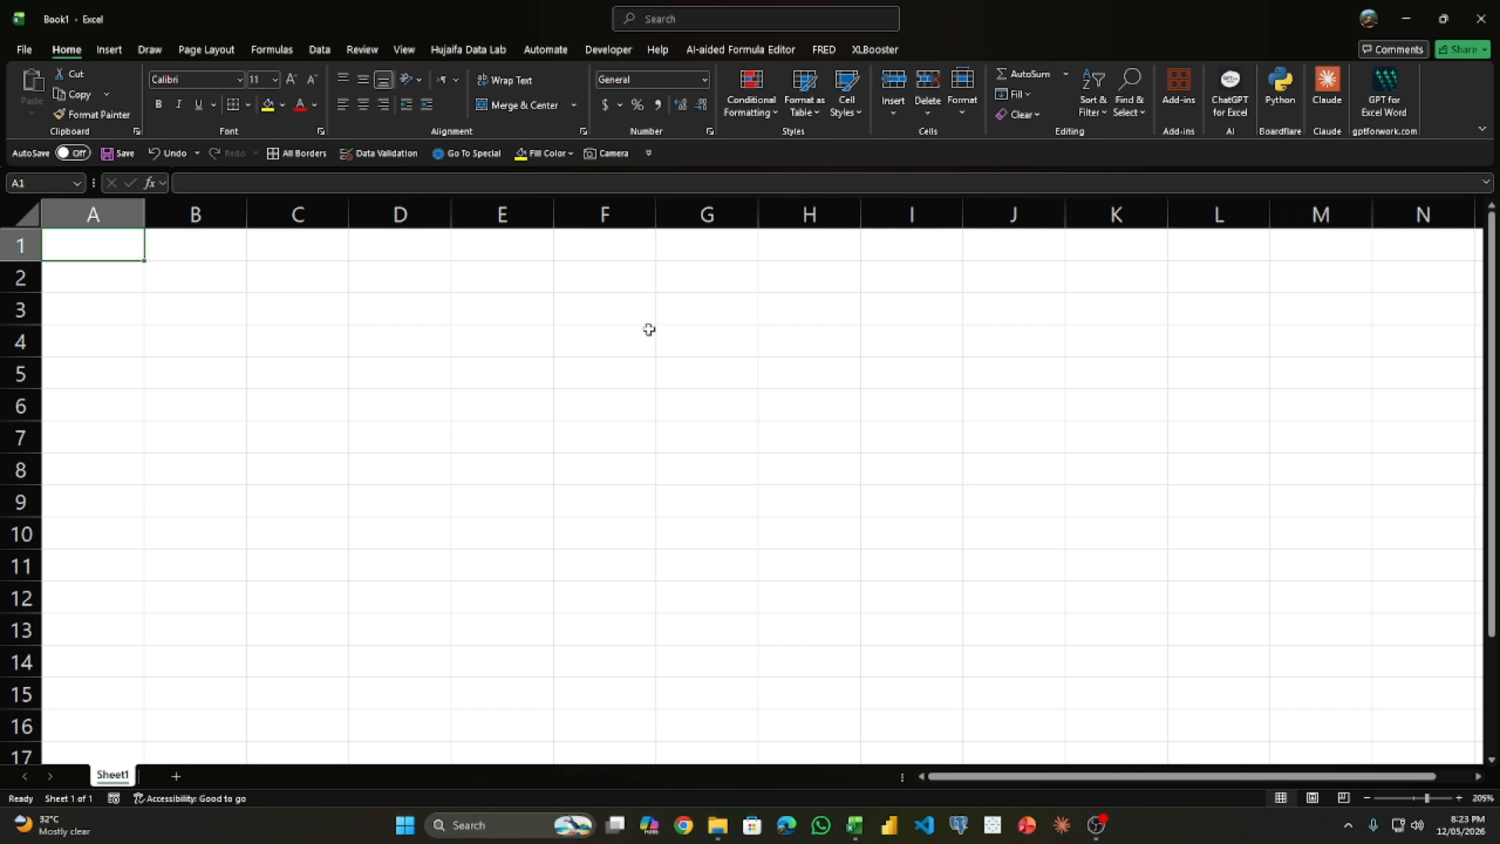
click(319, 49)
click(31, 109)
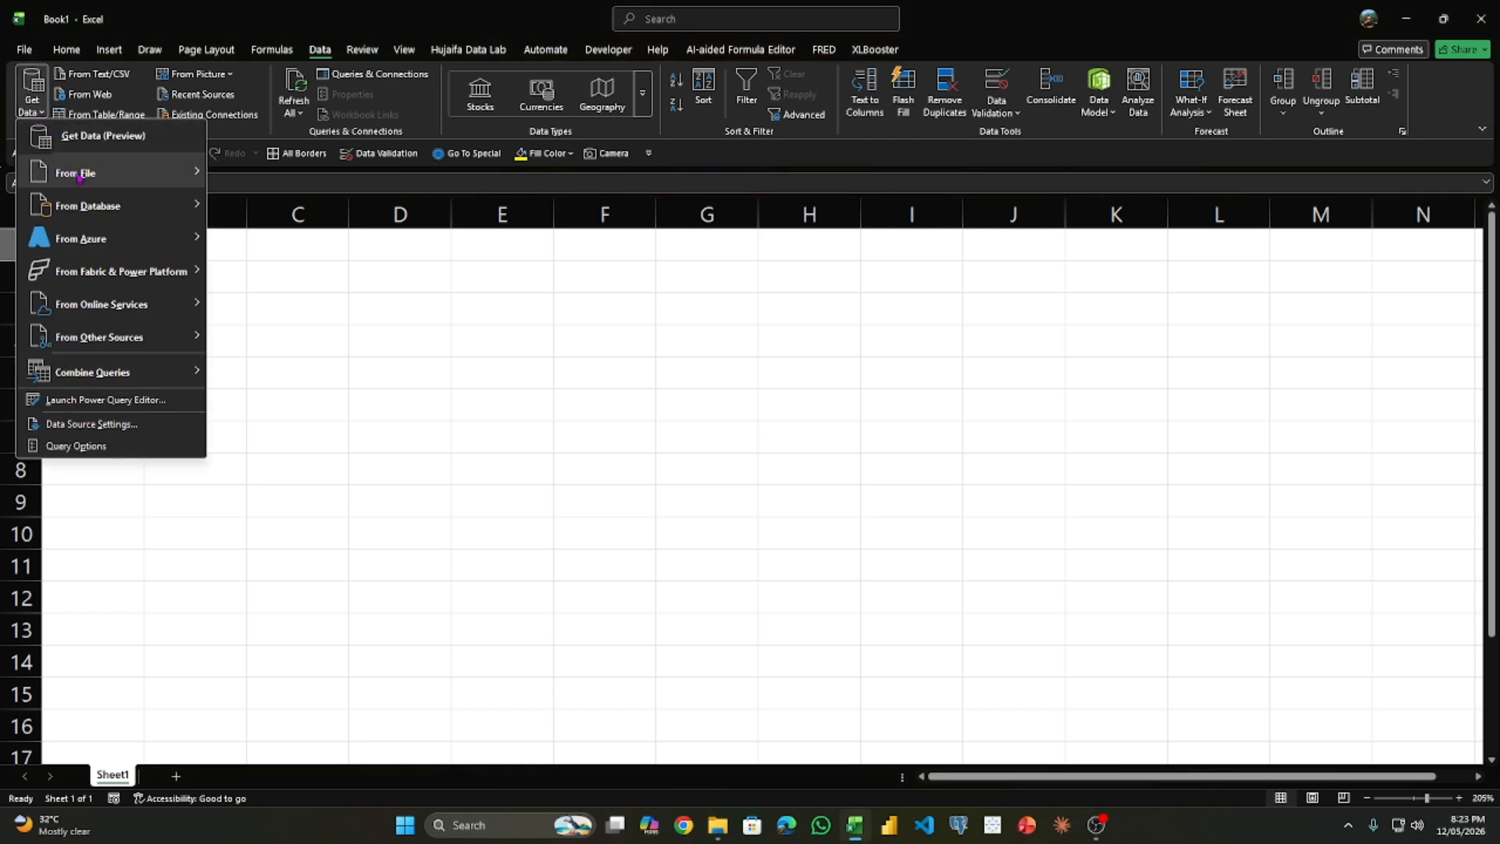
mouse_move(156, 173)
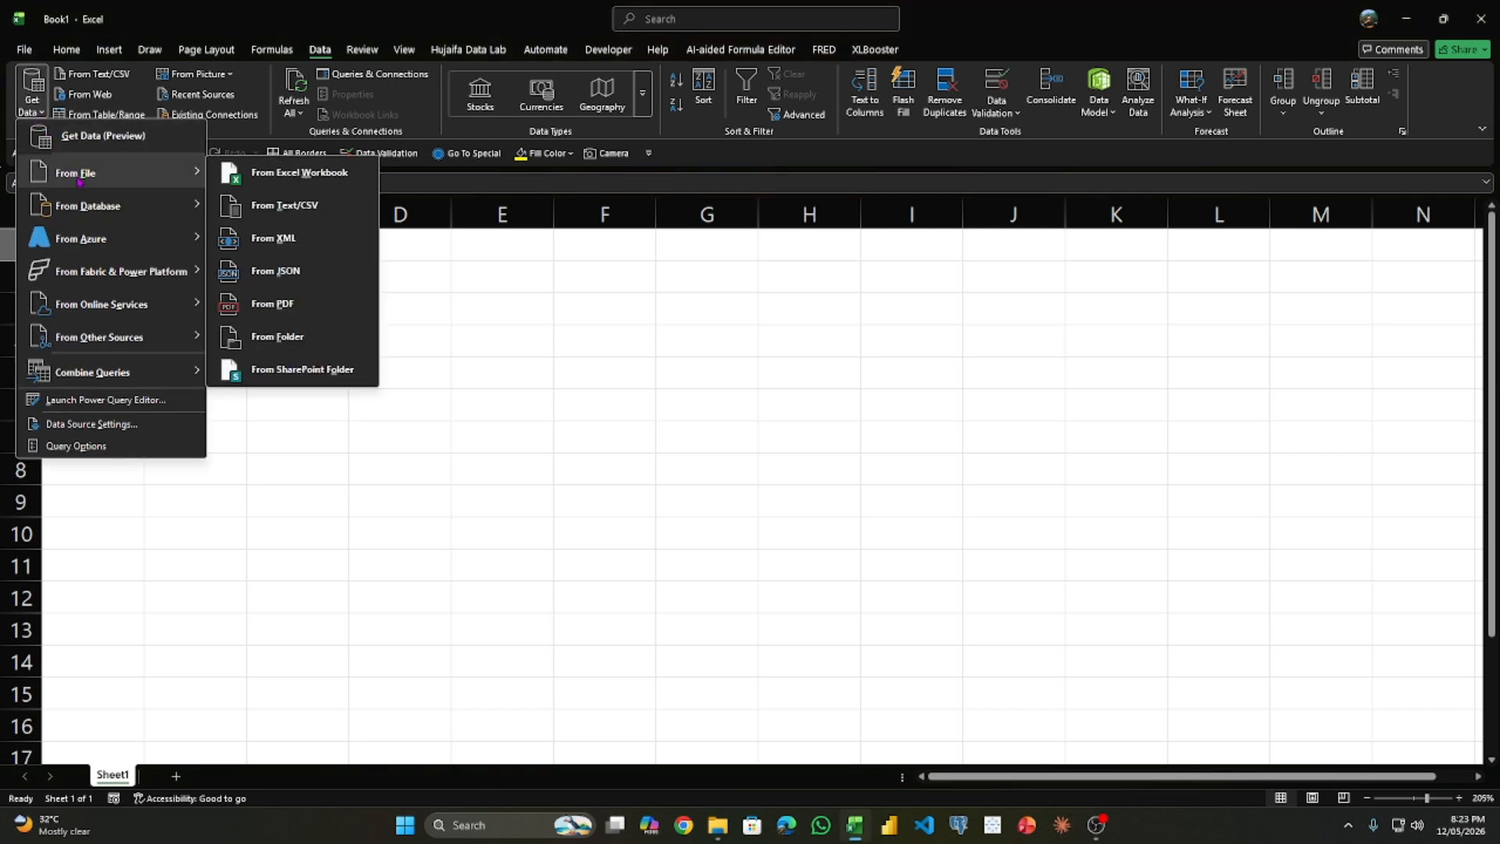
click(257, 186)
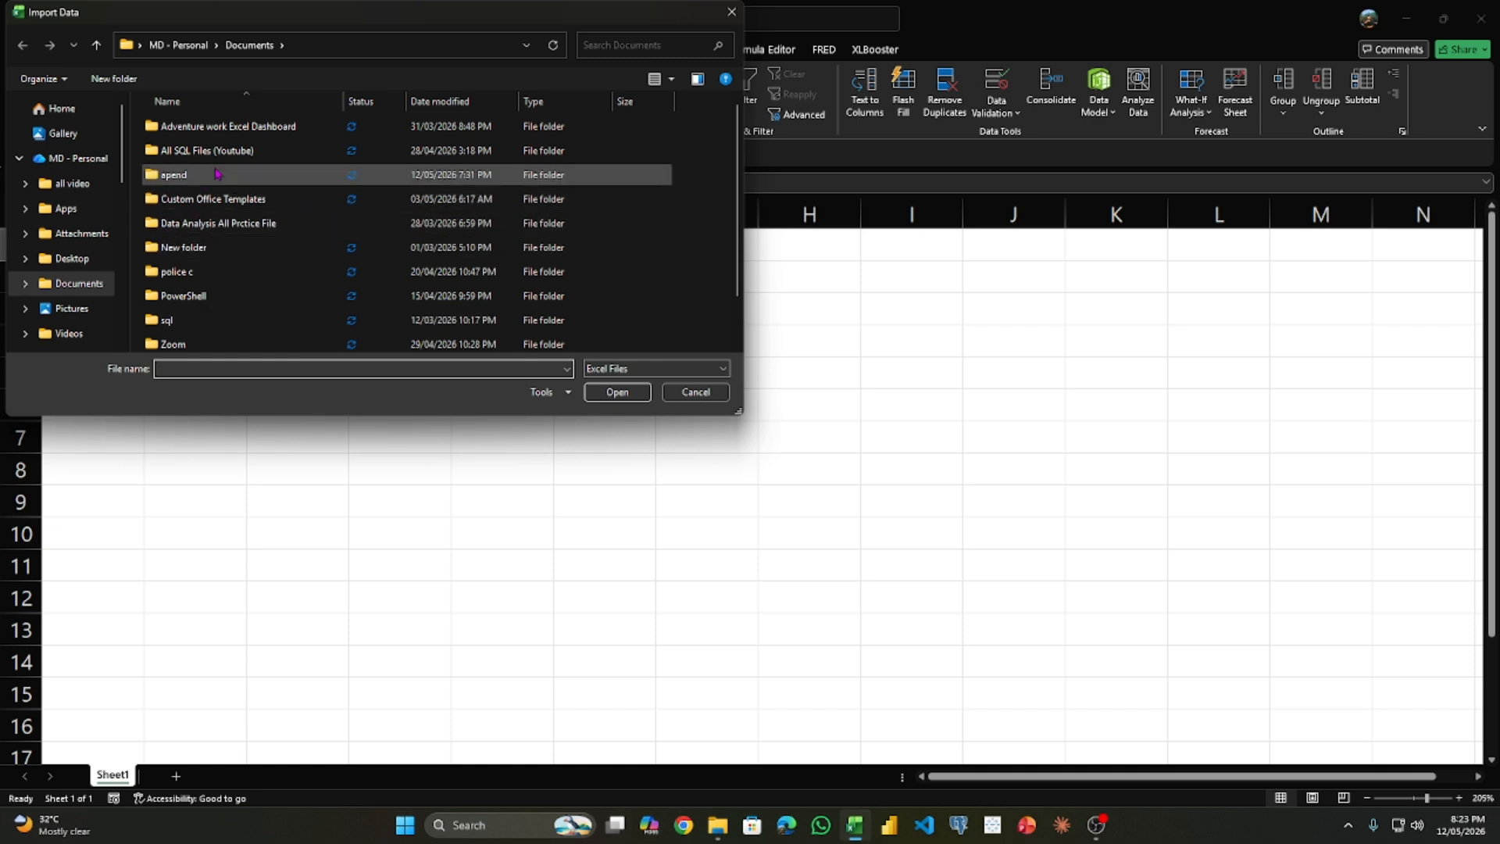
double_click(218, 172)
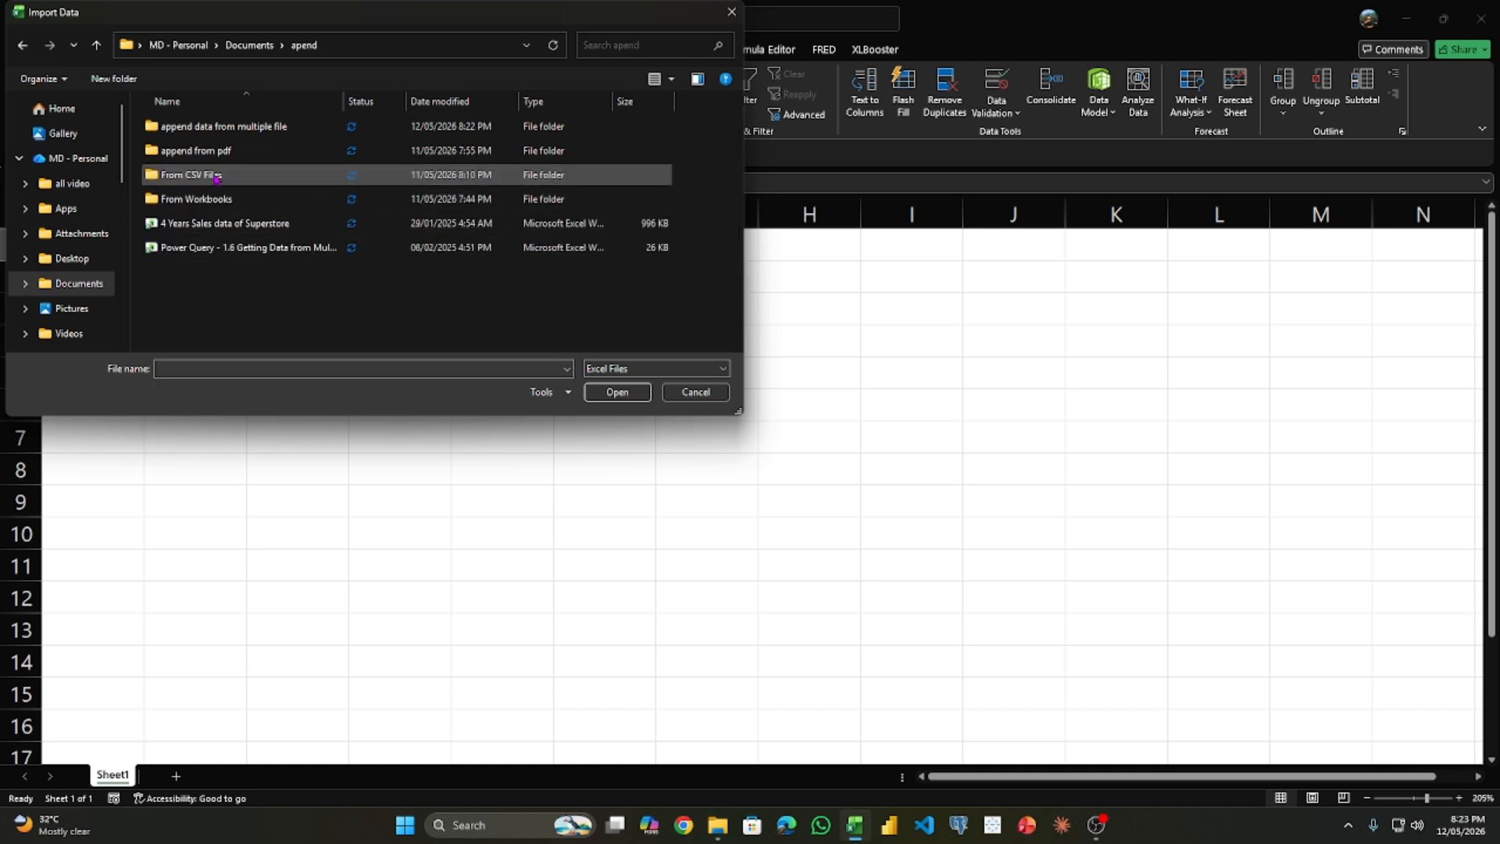
double_click(239, 127)
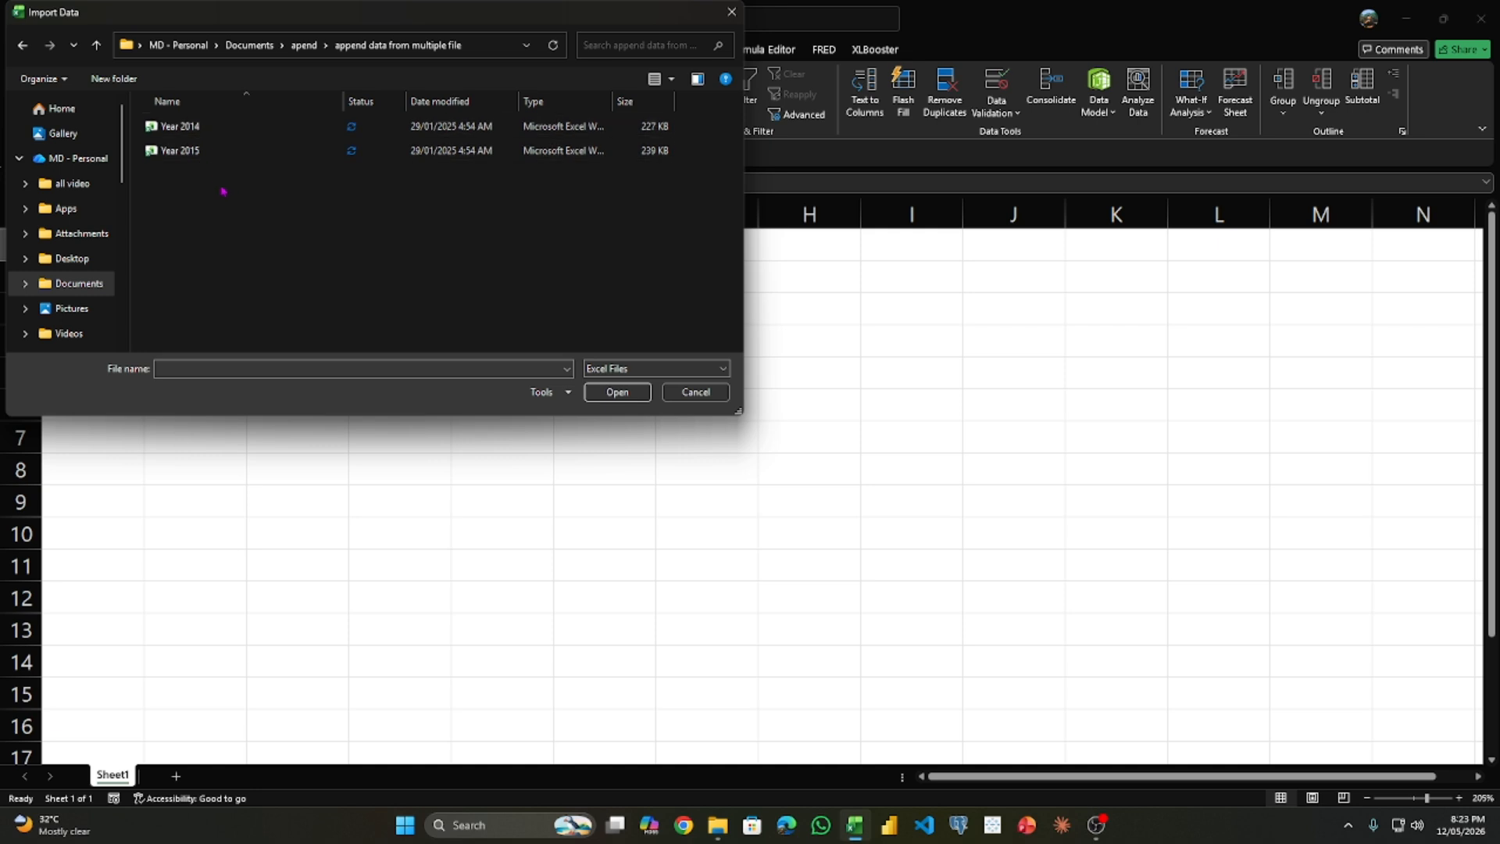
ctrl+scroll(222, 194, up, 4)
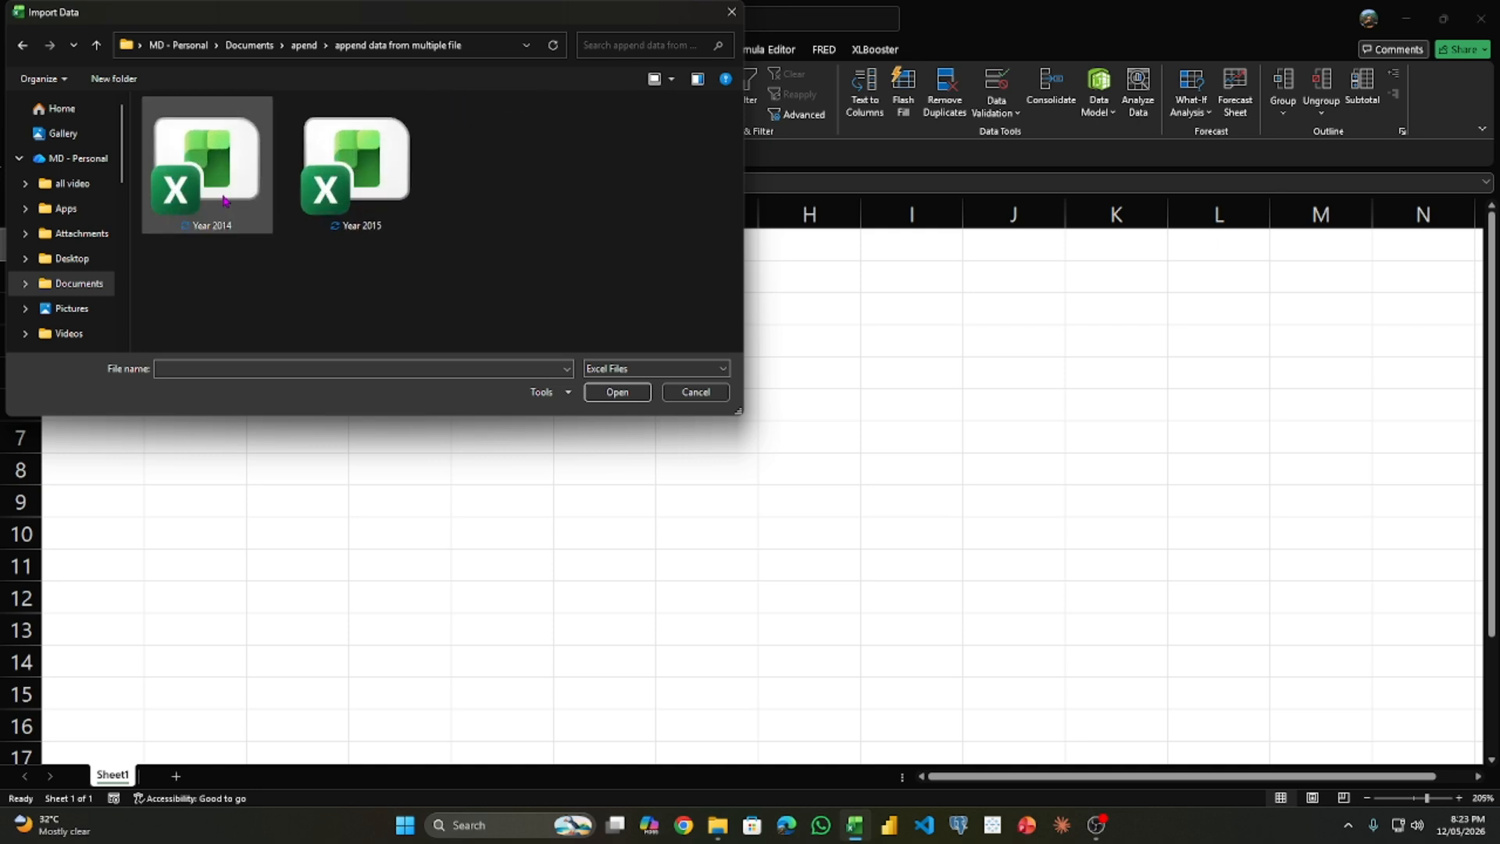
click(173, 131)
click(617, 391)
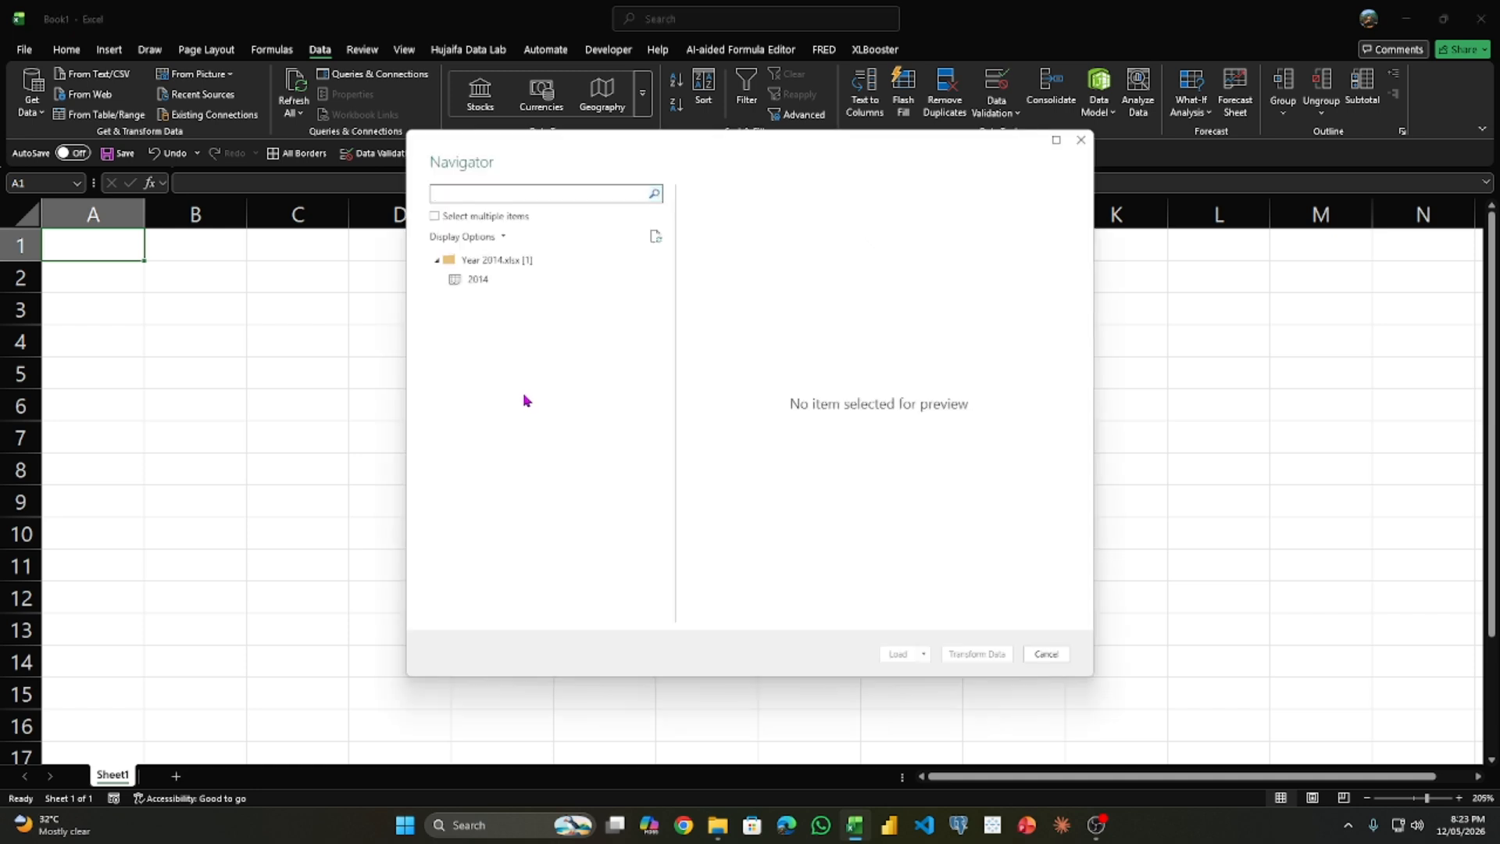
Step: Select the 2014 sheet for transformation in the Power Query Editor and close the source folder window
click(478, 280)
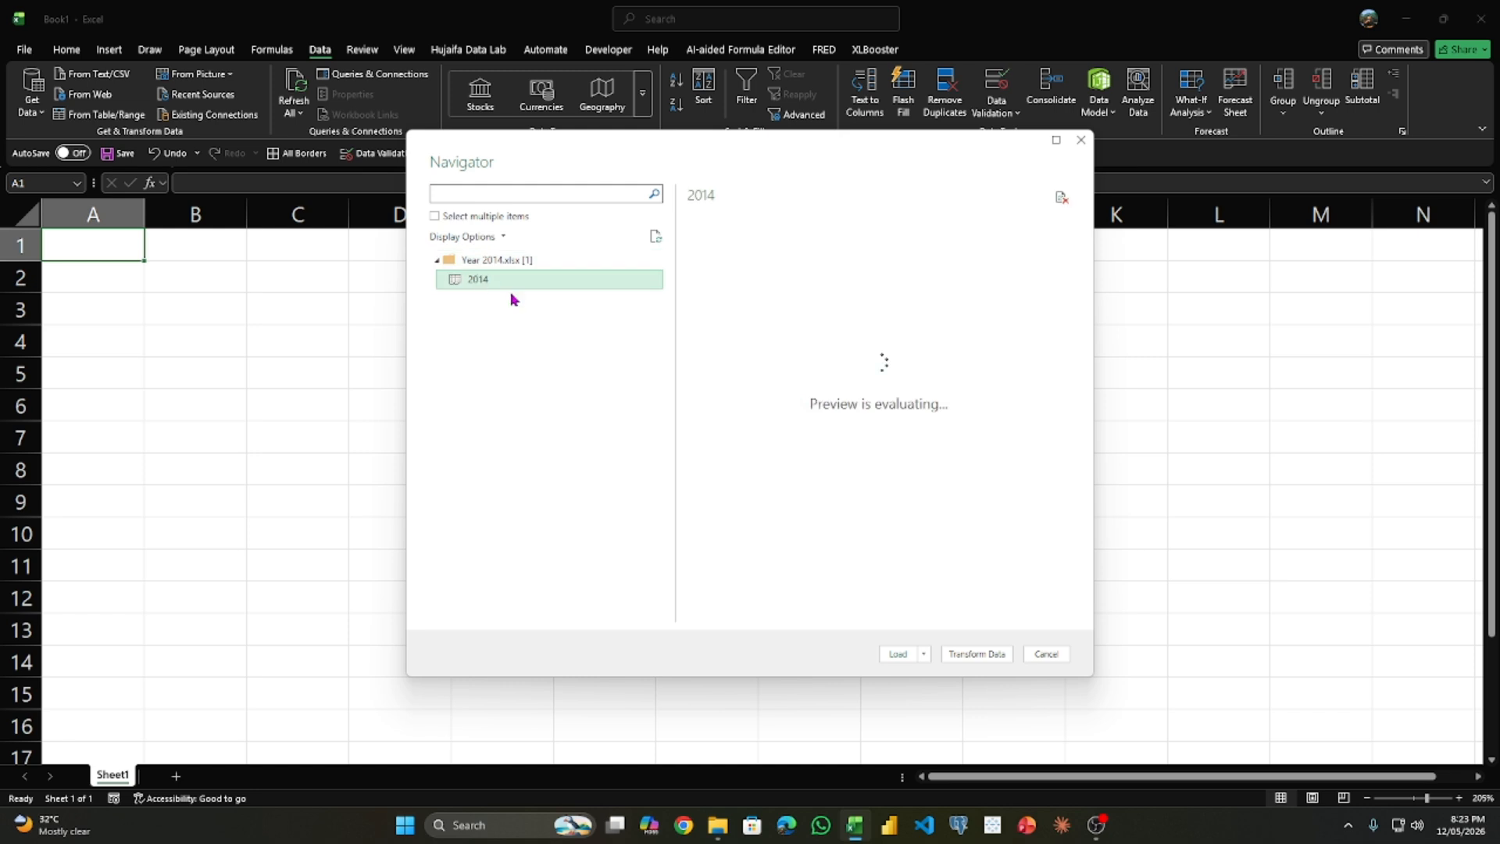
click(976, 655)
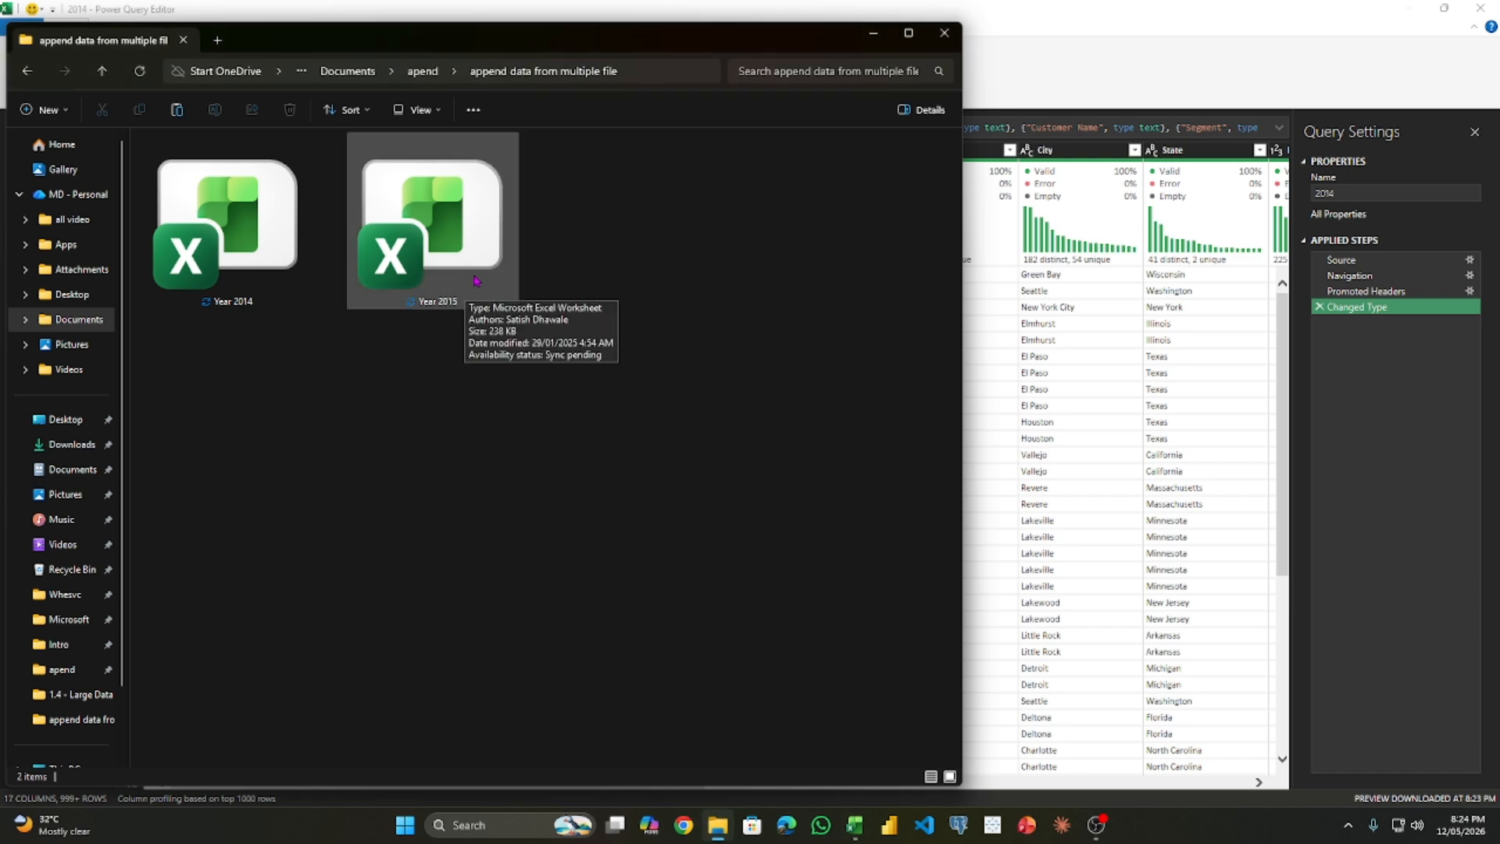
click(943, 32)
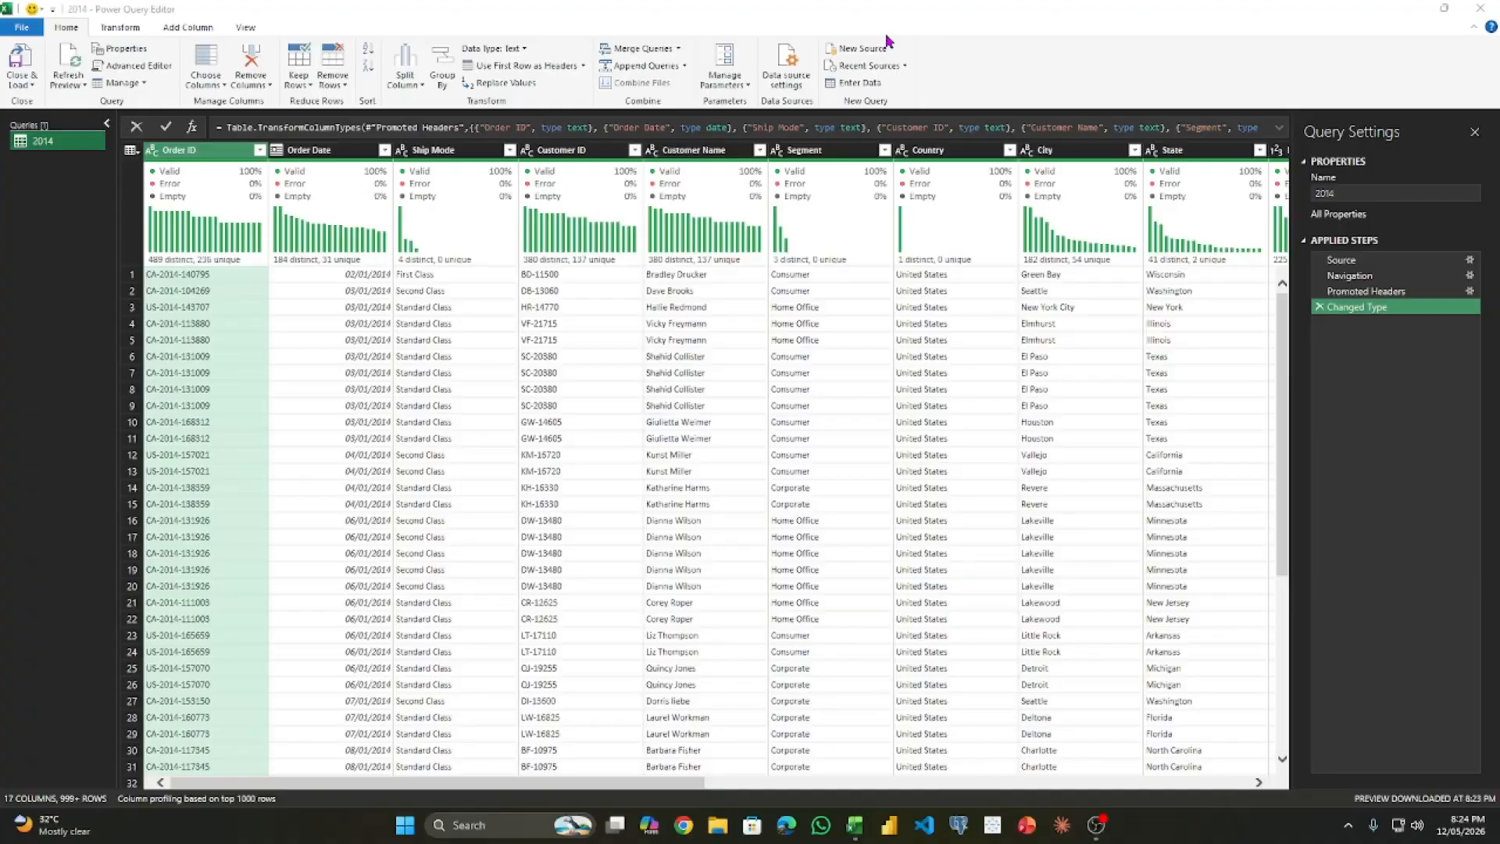
Step: Add the Year 2015 workbook from the "append data from multiple file" folder as a new source and import its 2015 sheet
click(891, 49)
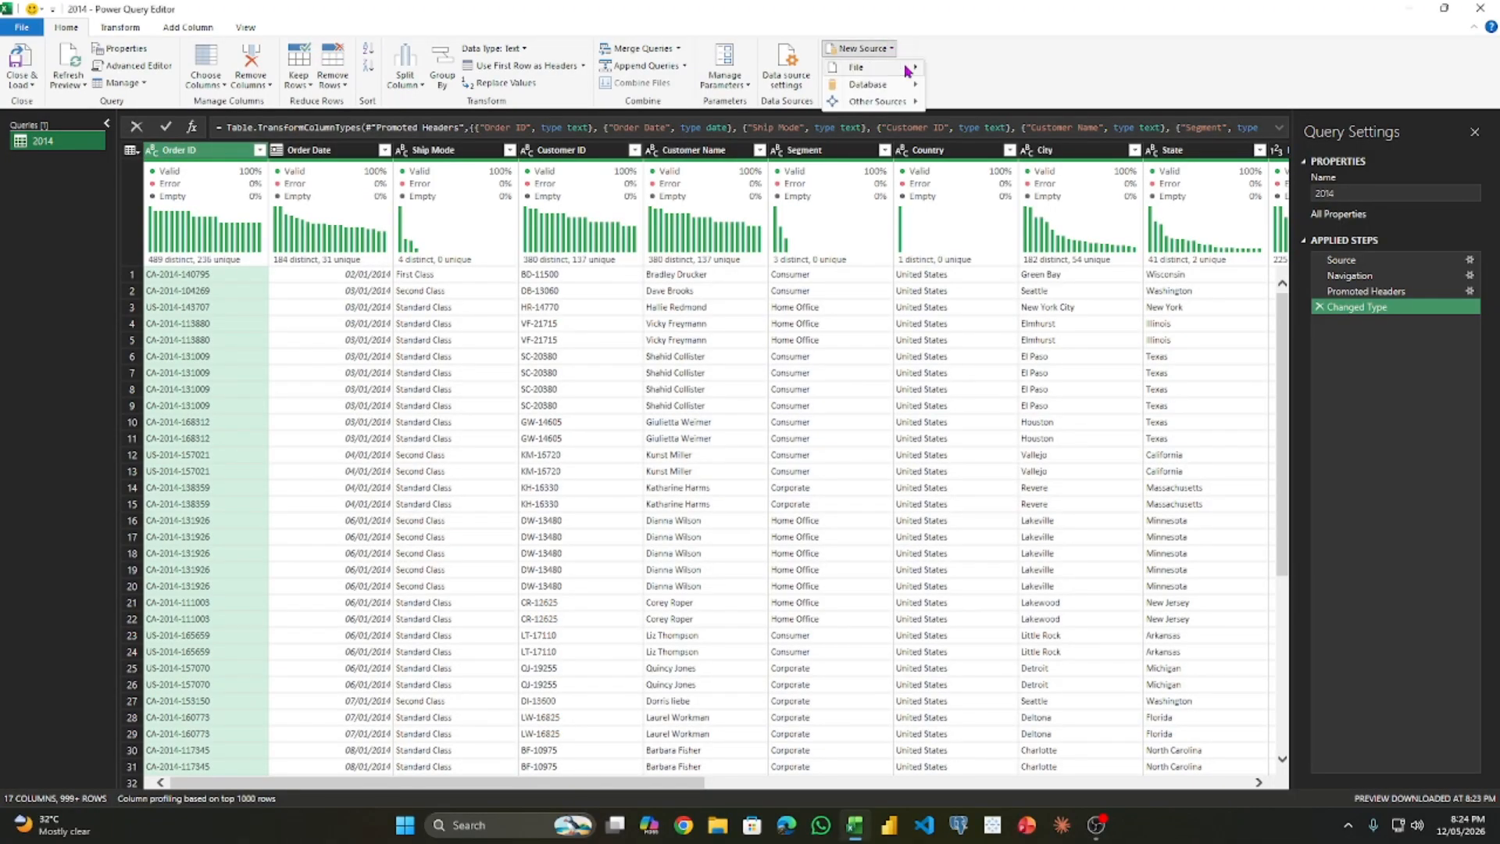
mouse_move(908, 69)
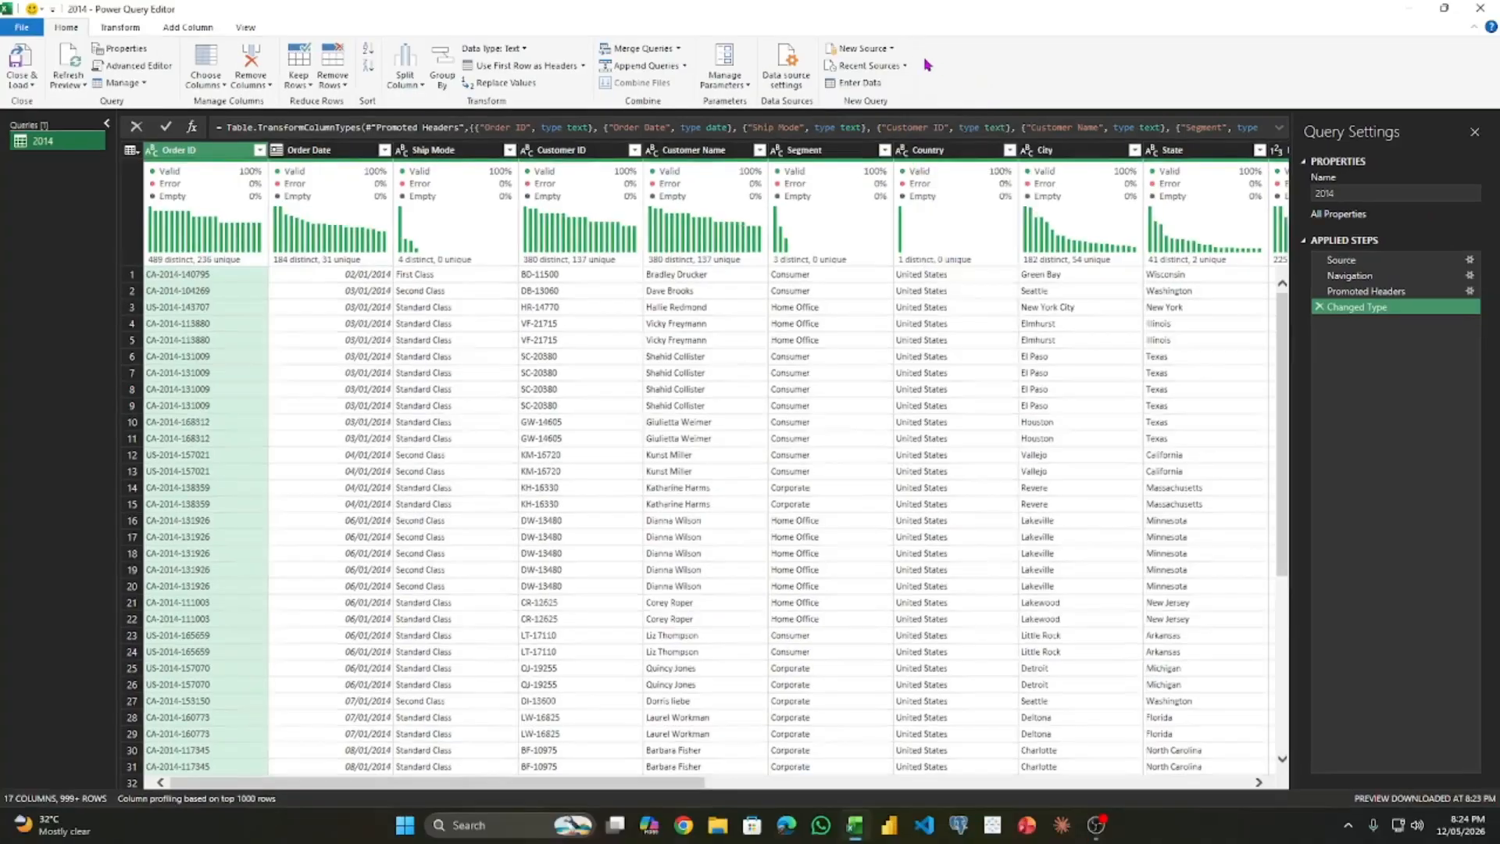
click(891, 50)
mouse_move(915, 74)
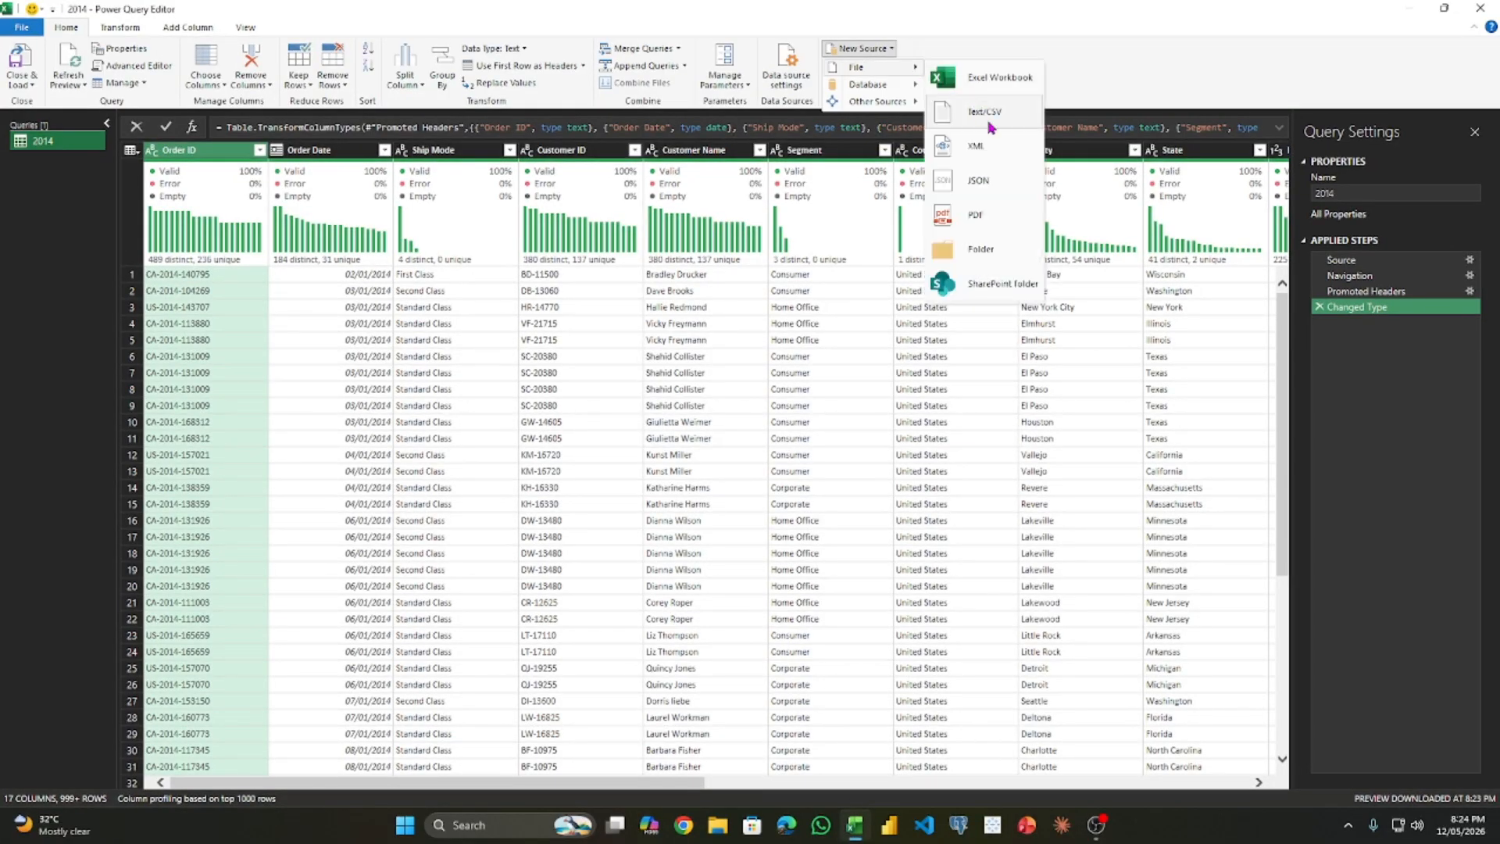
click(999, 79)
click(364, 178)
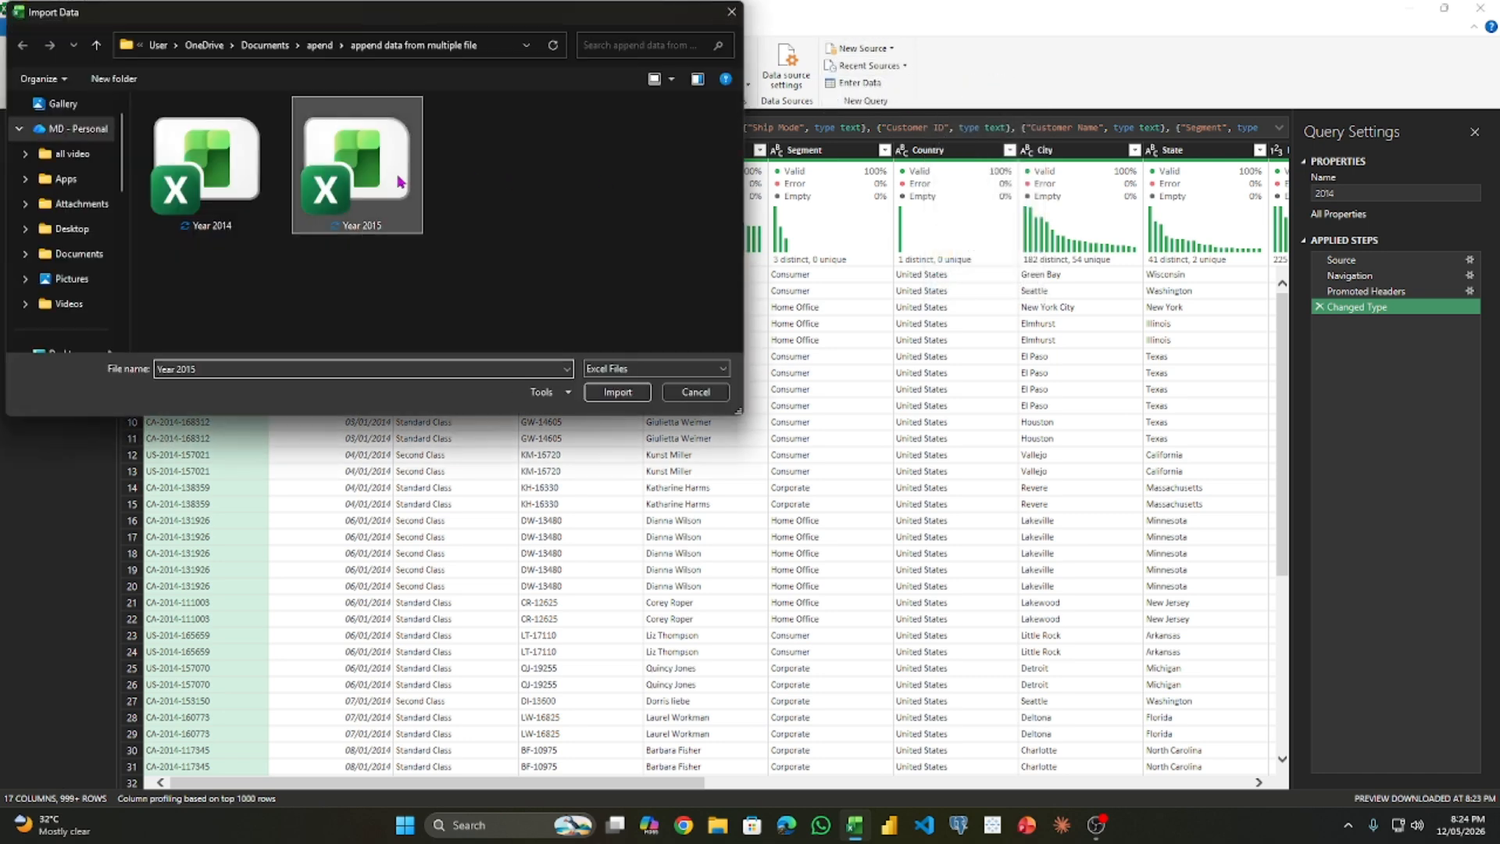
click(618, 392)
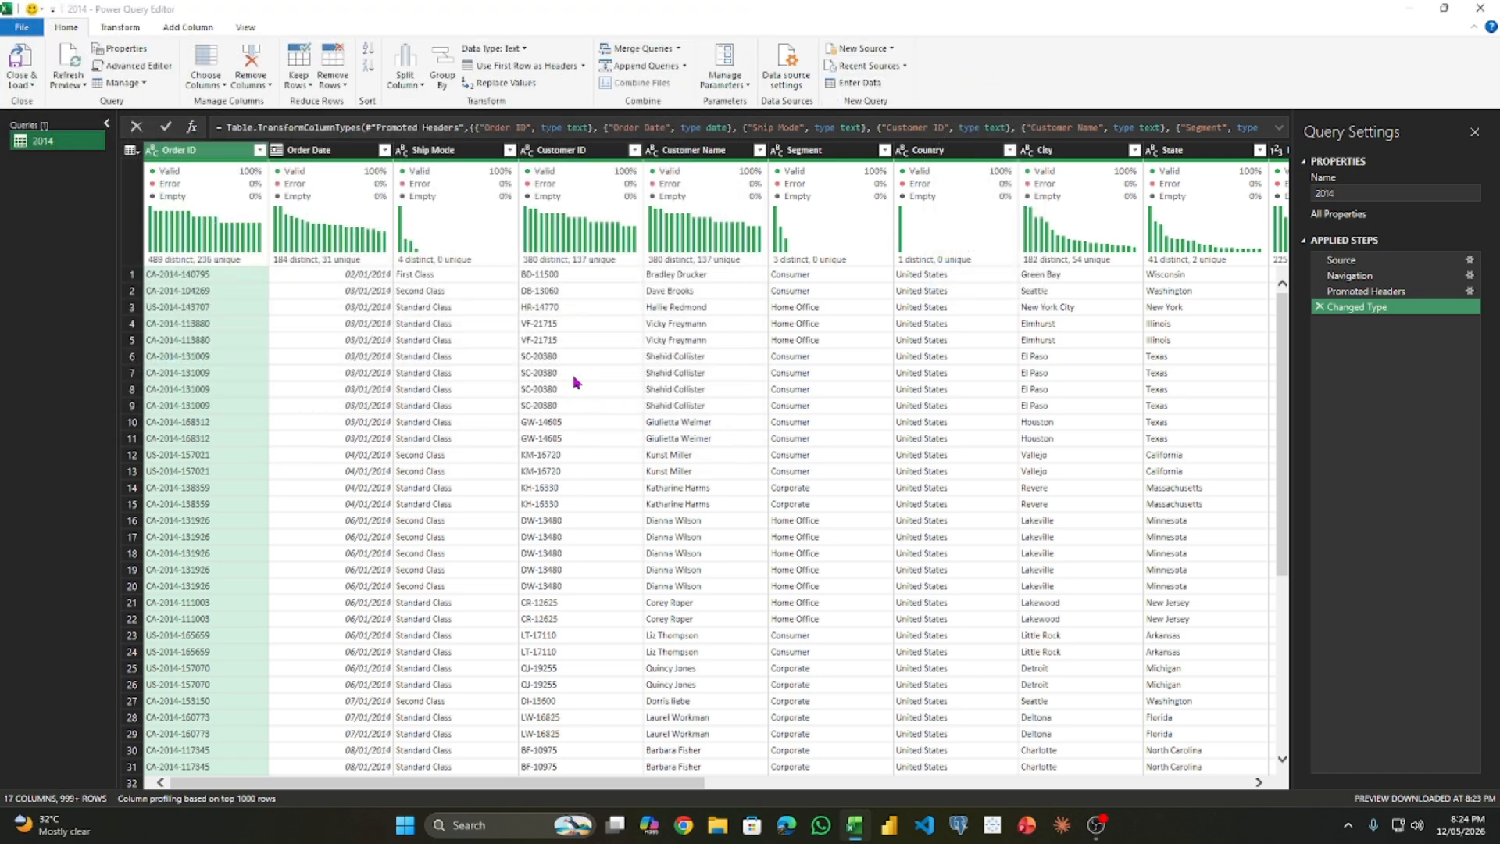
click(508, 281)
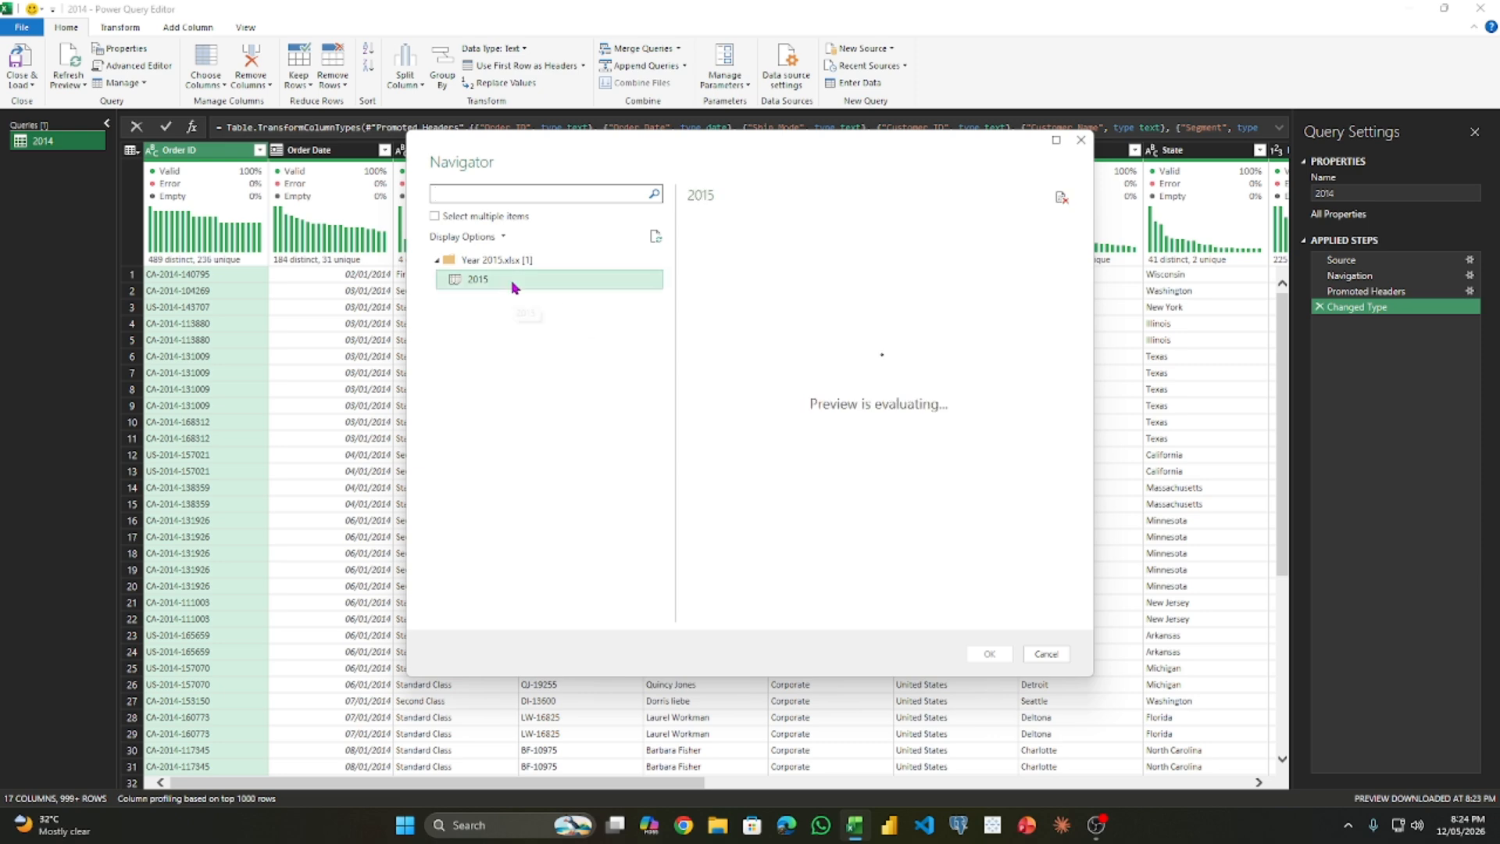
click(989, 654)
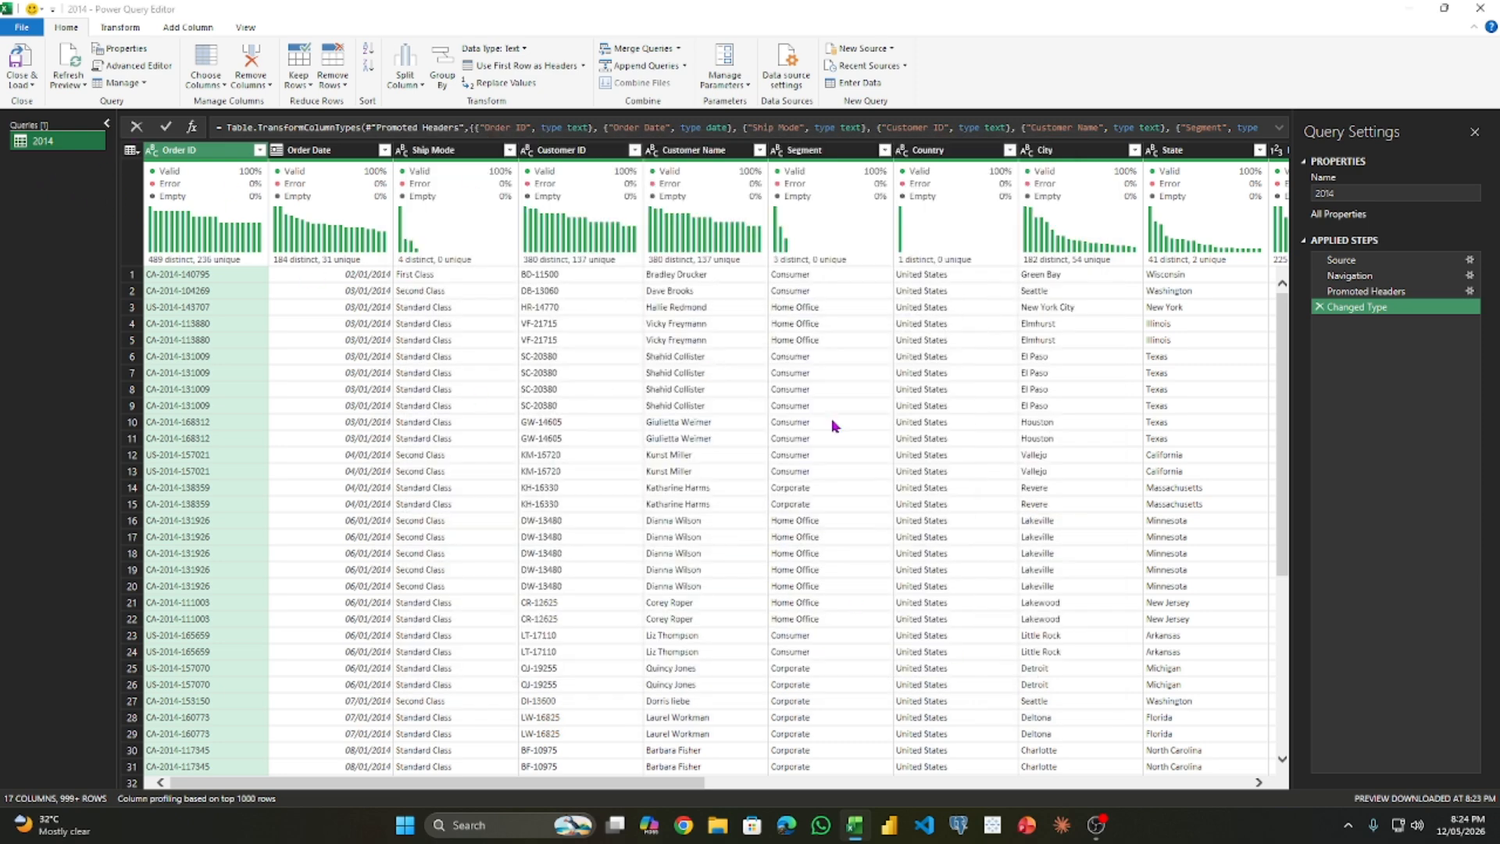
Step: Preview the 2014 and 2015 queries and append two tables as a new query, choosing 2015 as both first and second table
click(67, 141)
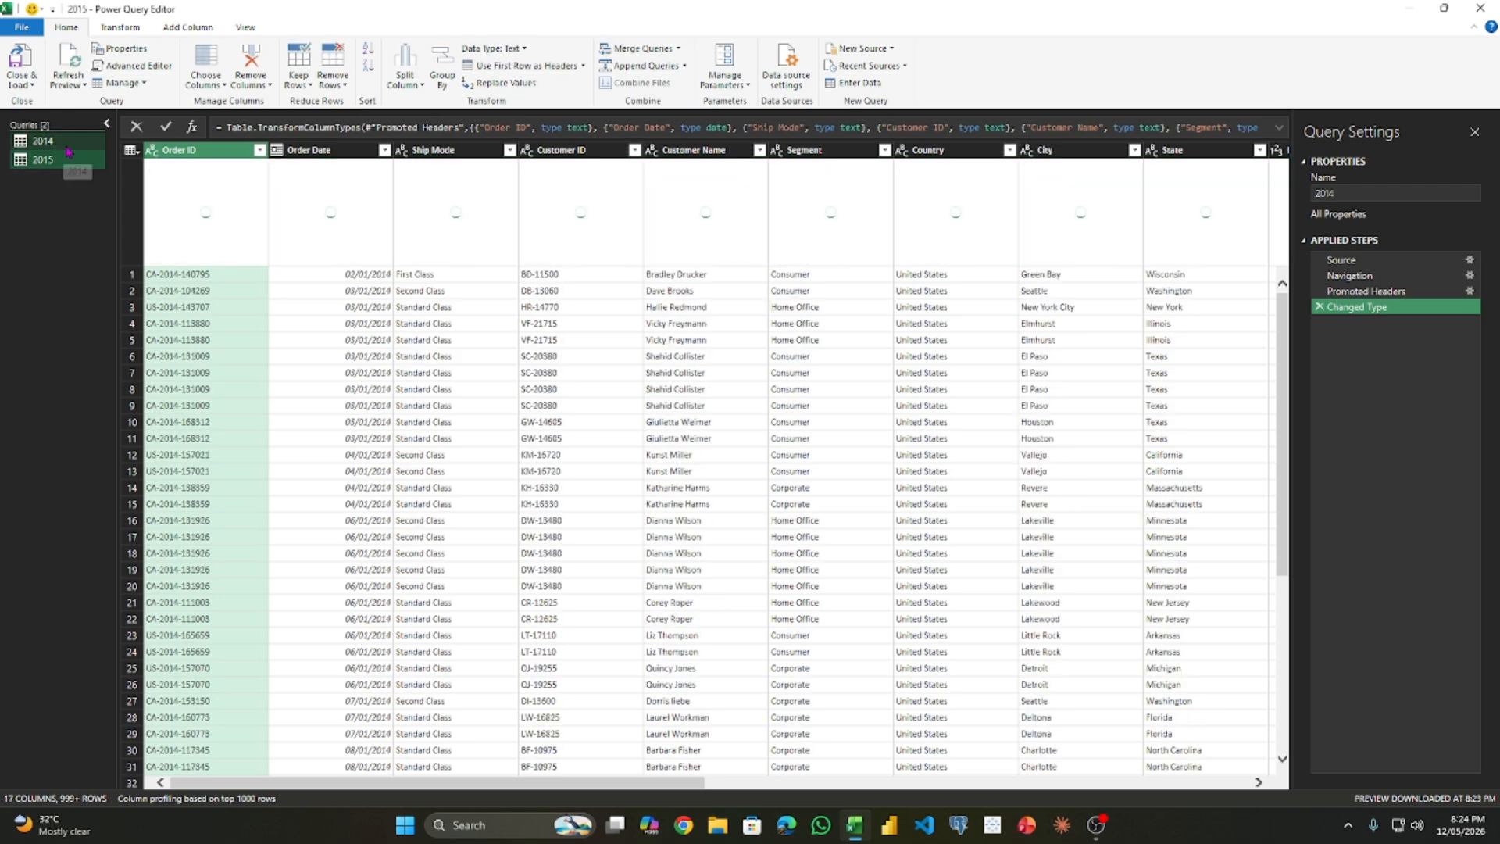
click(78, 160)
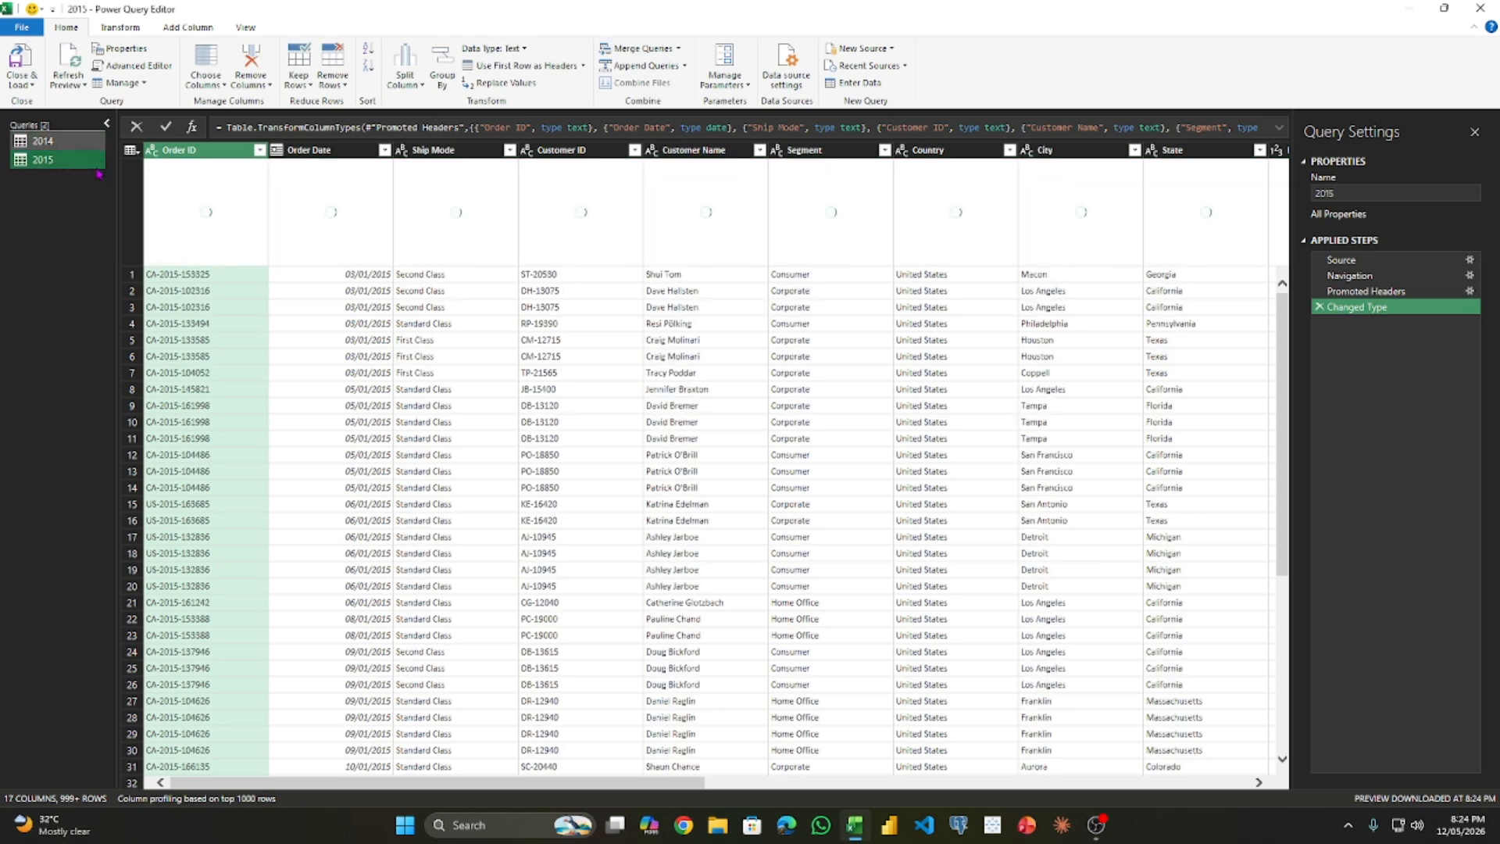
click(685, 67)
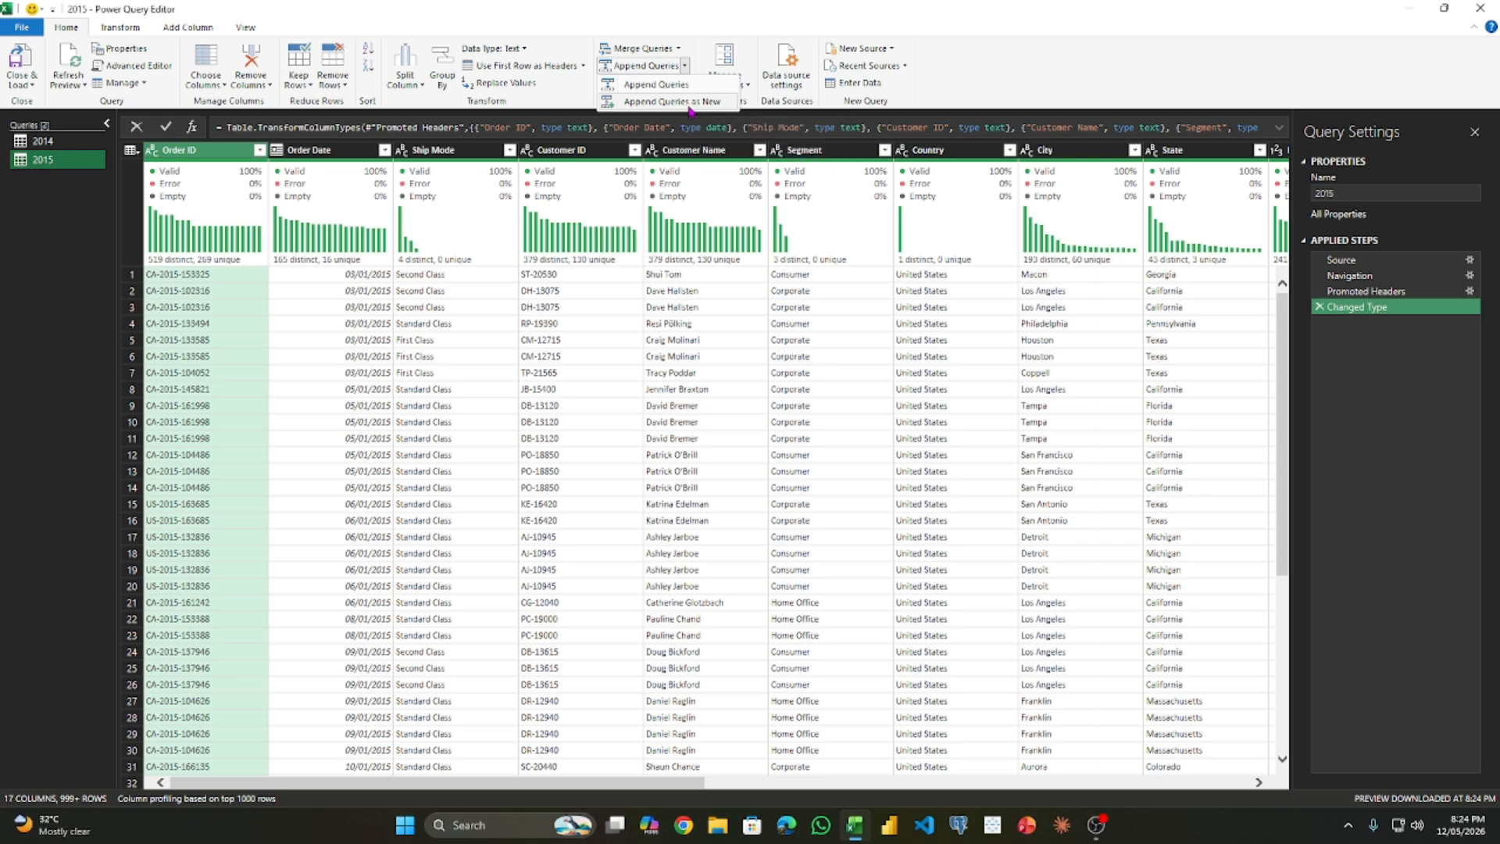
click(691, 103)
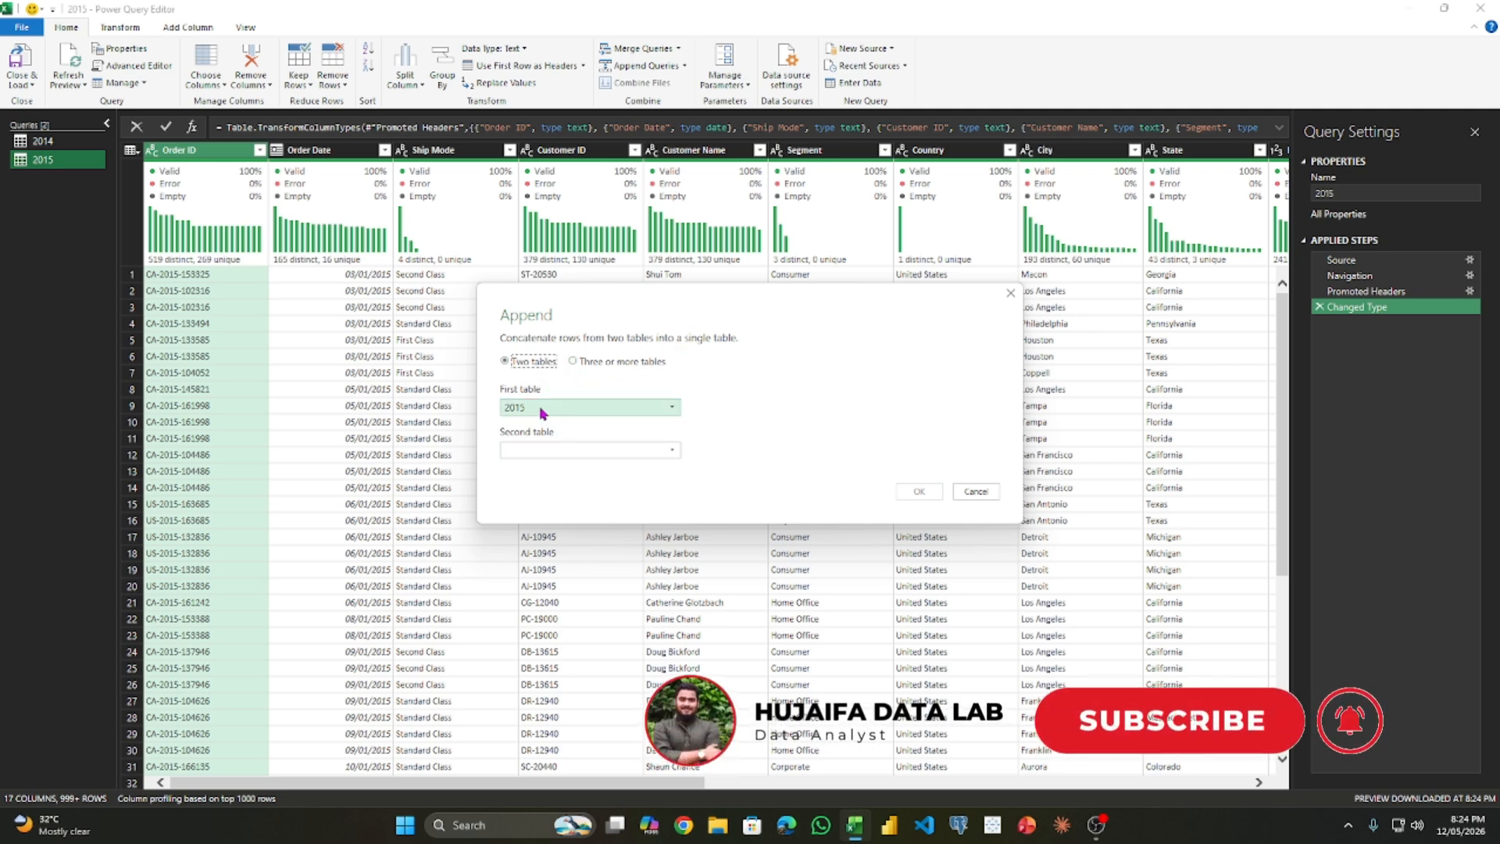
click(553, 455)
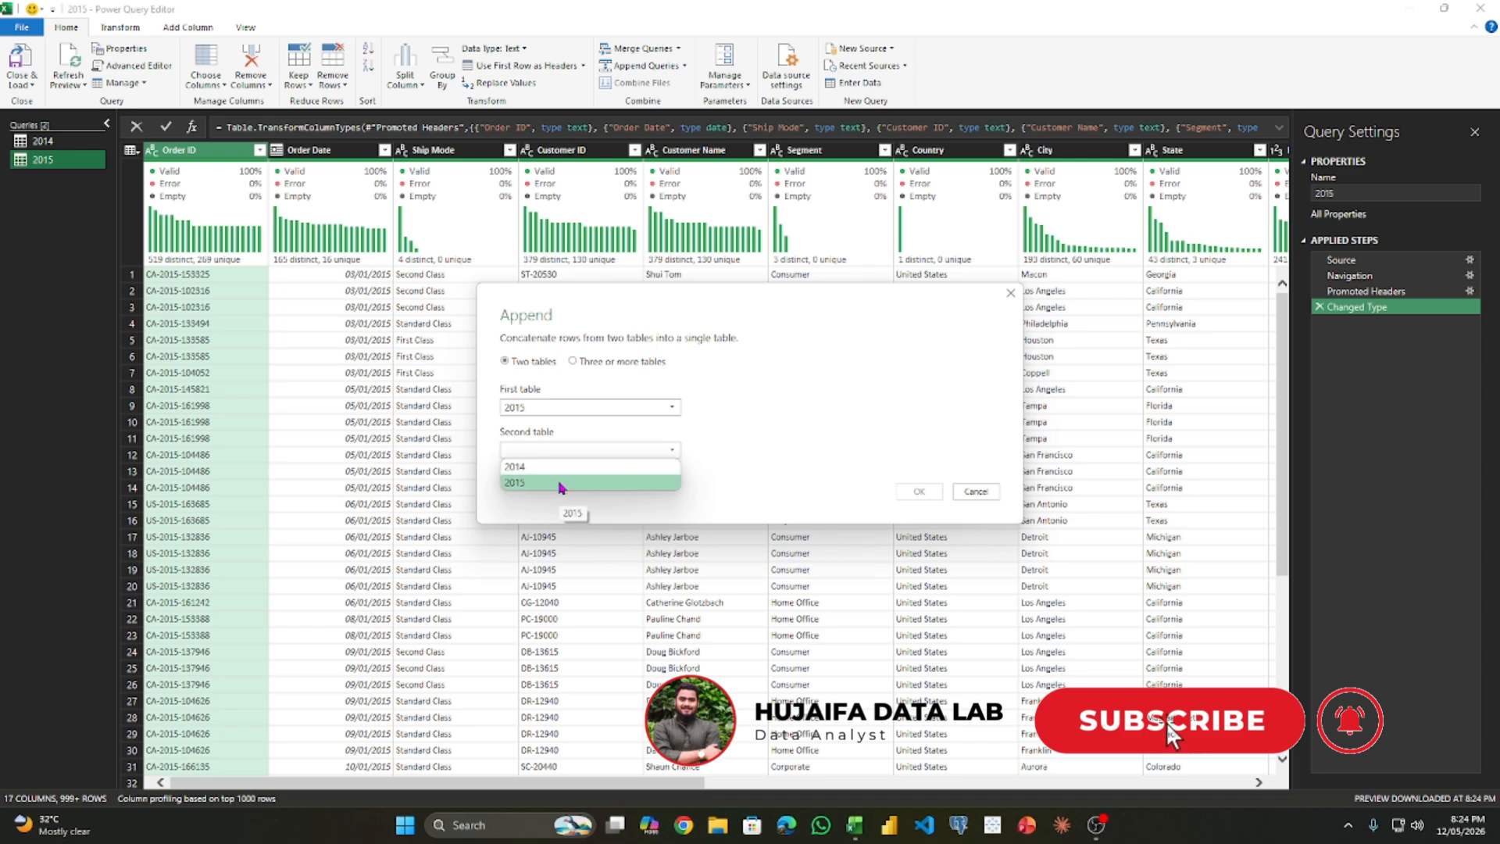
click(562, 488)
click(918, 493)
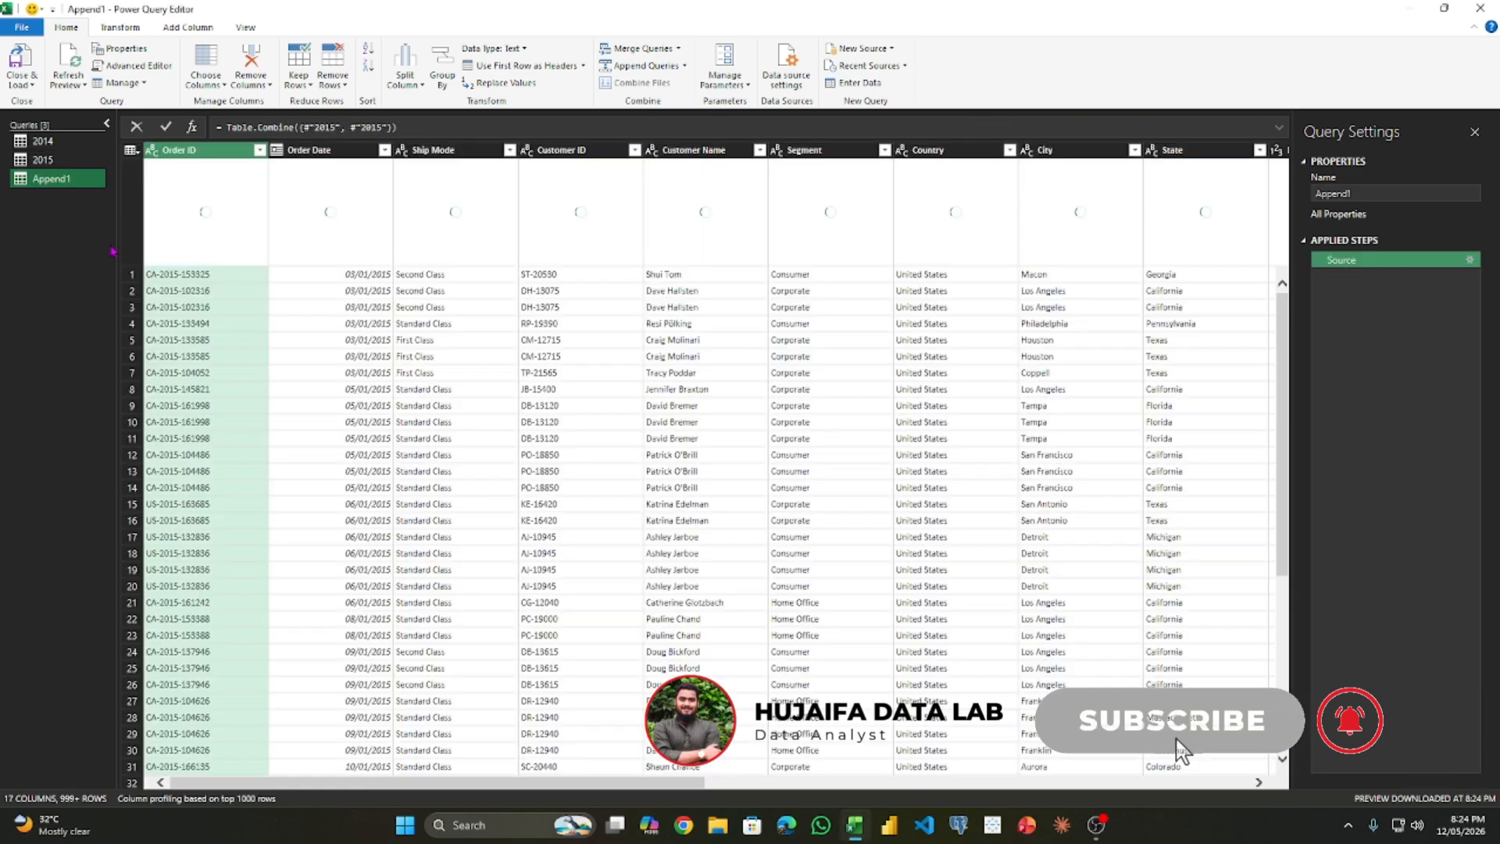
Step: Look through the appended query's rows to examine the combined order dates
scroll(419, 429, down, 20)
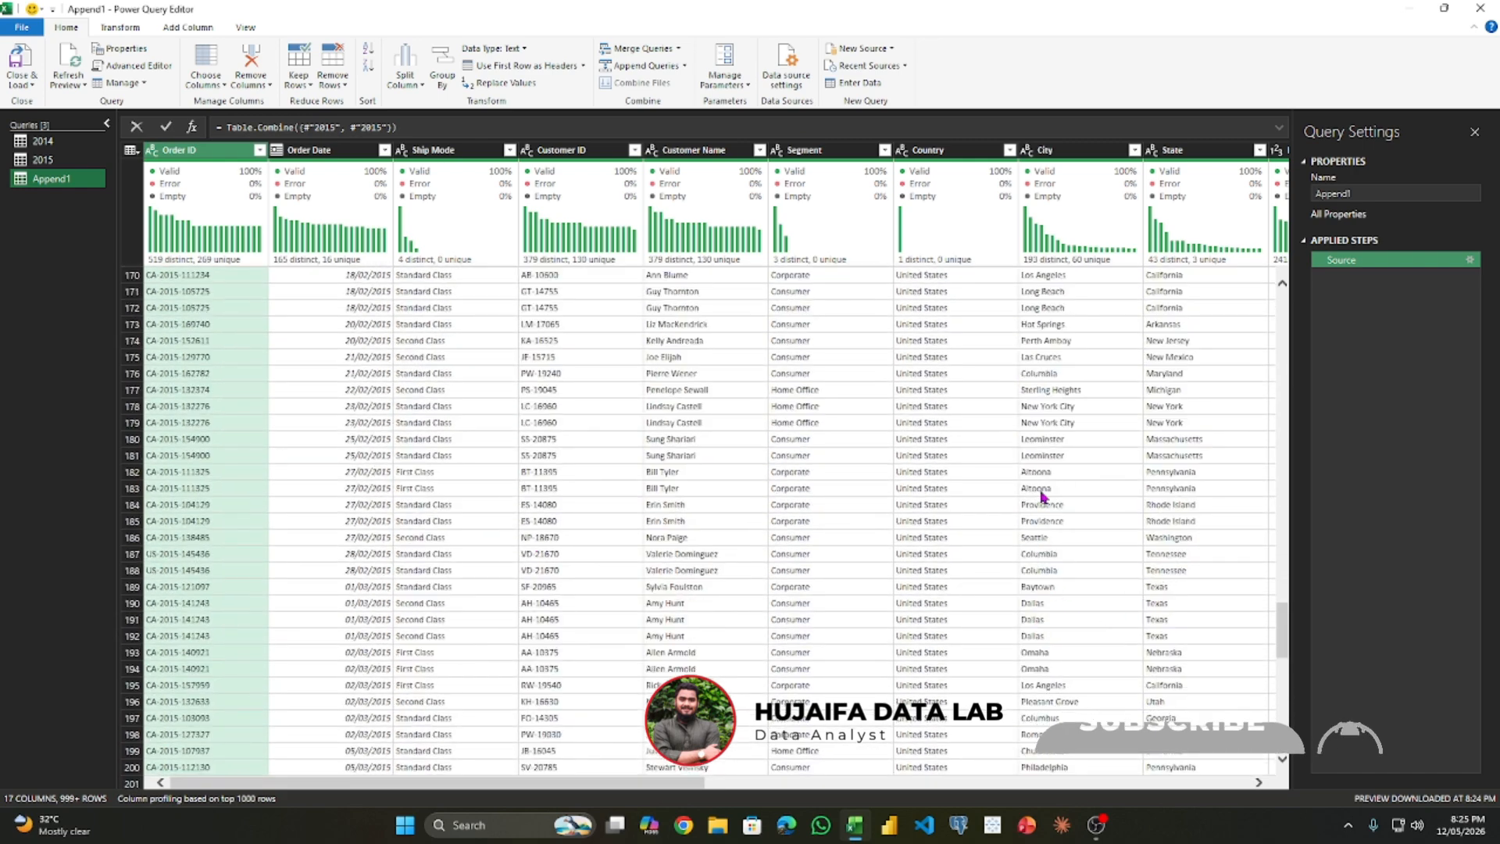
scroll(531, 549, down, 8)
scroll(531, 549, up, 20)
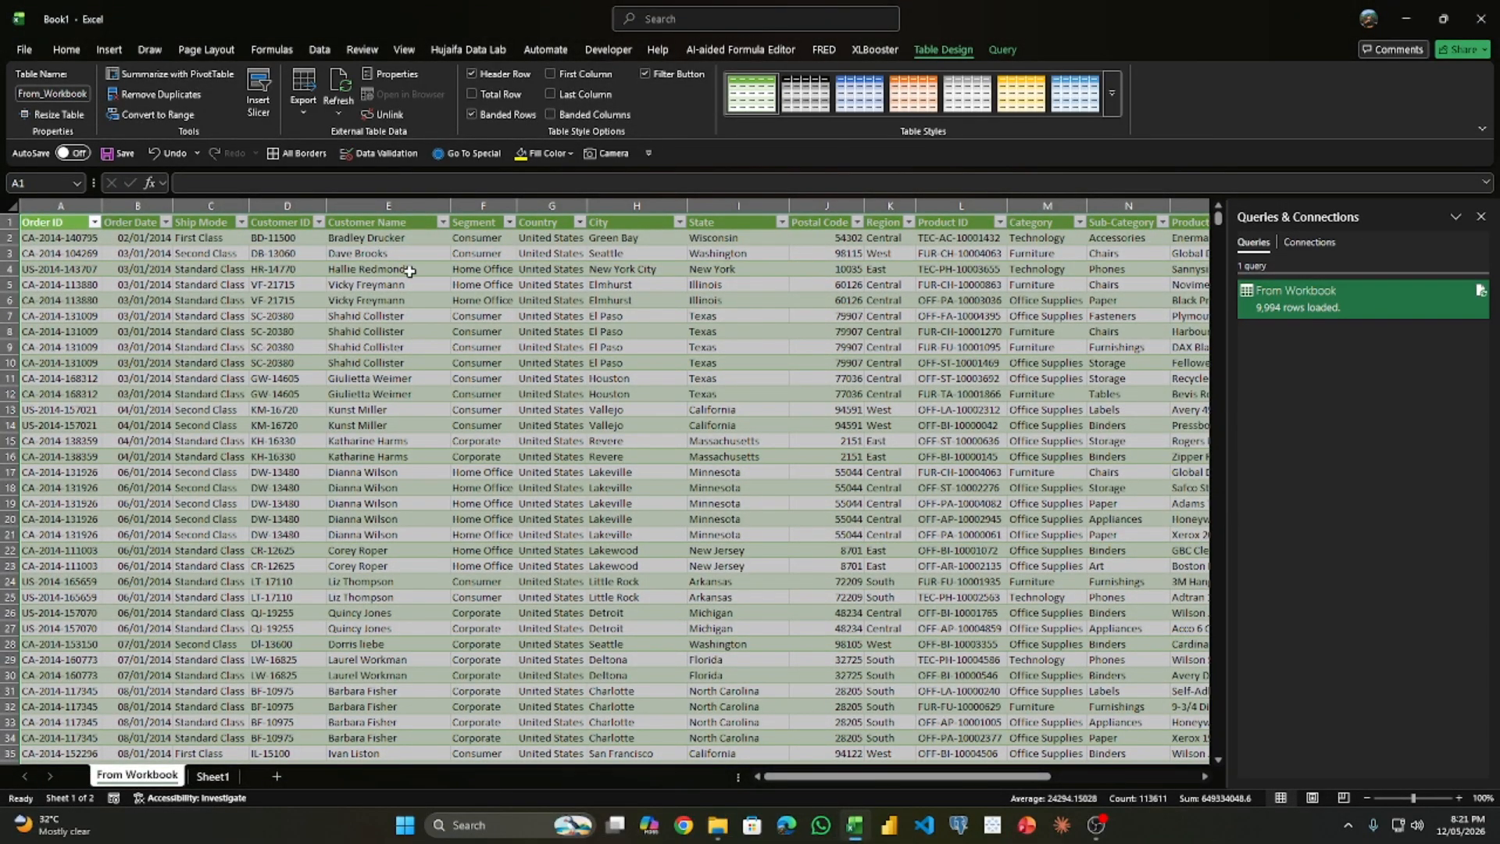
Step: Select the Customer Name cell E4 in the From Workbook table in Excel
click(410, 271)
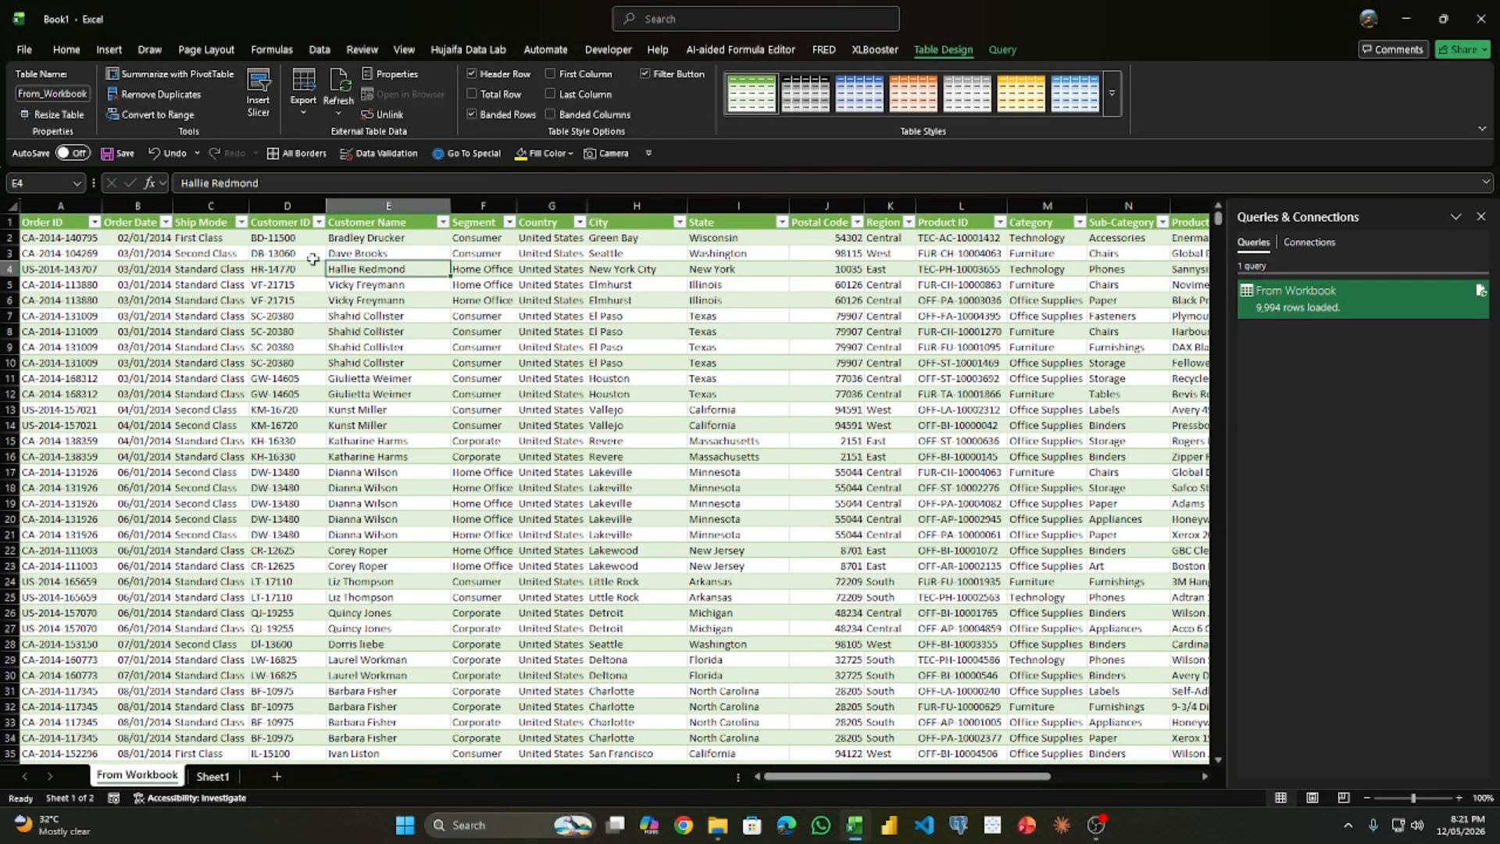